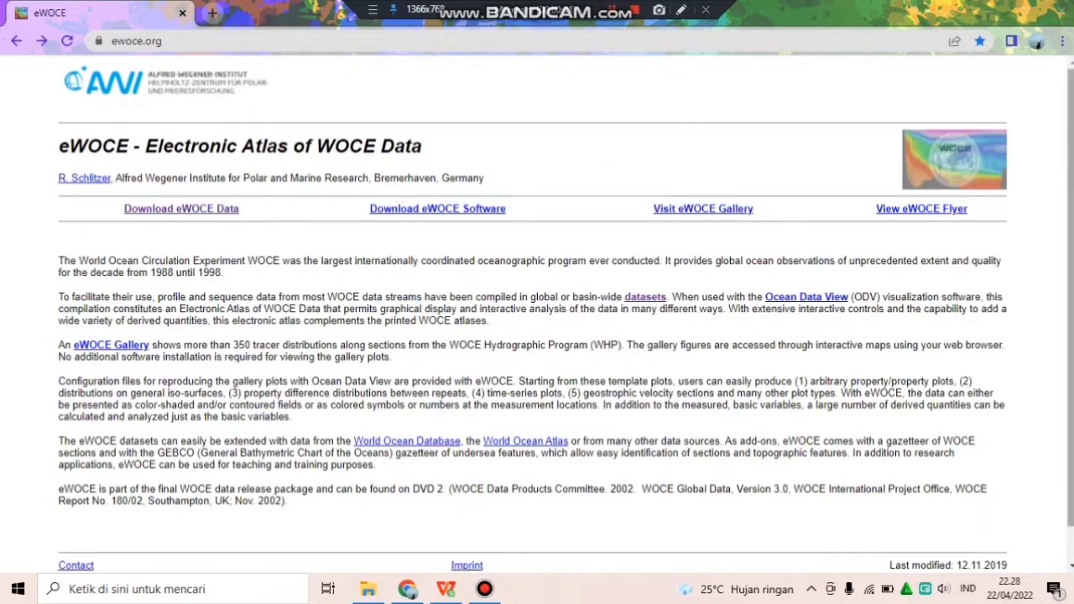
# Dismiss the browser notification and open the eWOCE data download page
pyautogui.scroll(-1, 1070, 101)
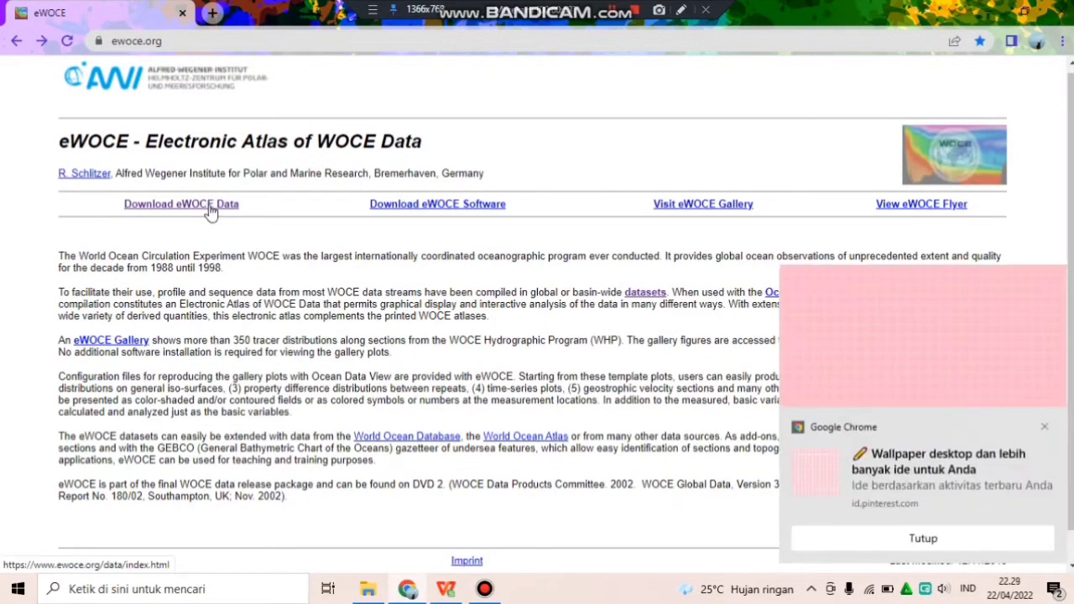
pyautogui.click(930, 538)
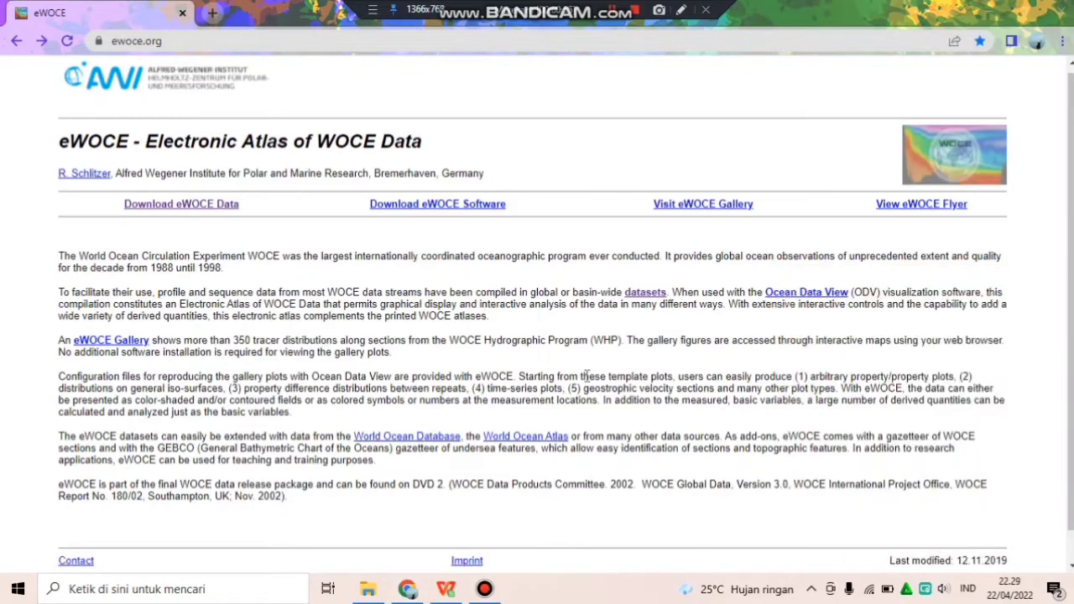
pyautogui.click(213, 205)
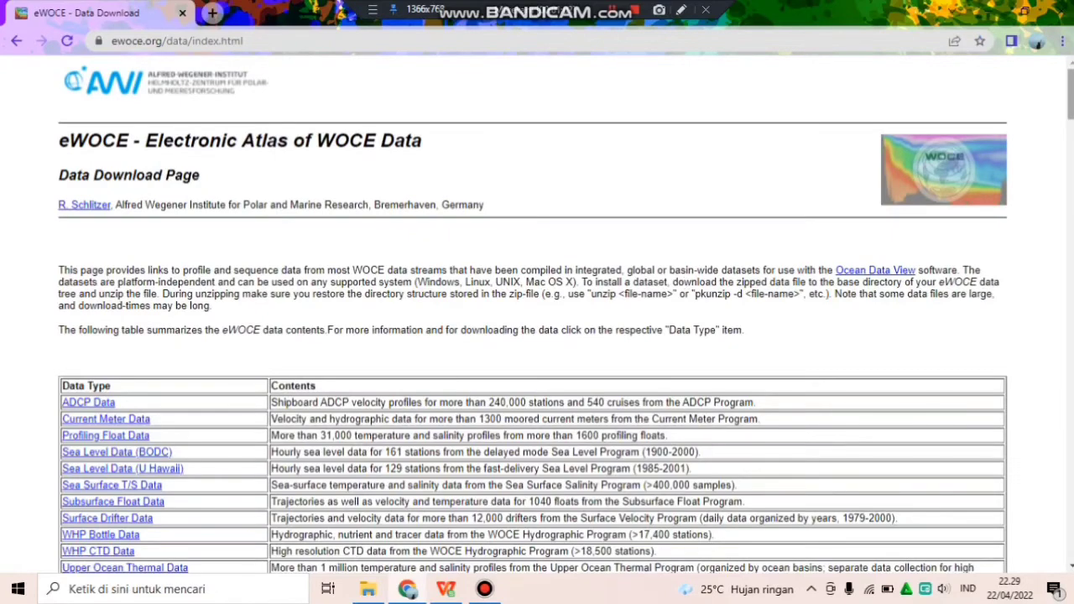
# Find the WHP CTD Data section on the download page and start downloading its 136.2 MB data file
pyautogui.scroll(-6, 1066, 147)
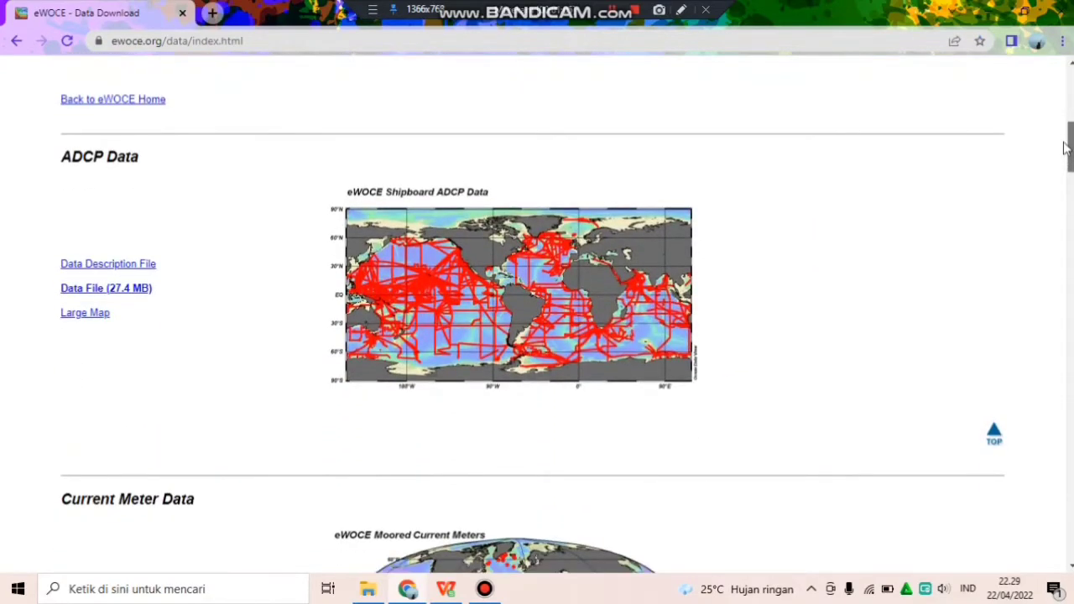
pyautogui.scroll(-5, 1064, 151)
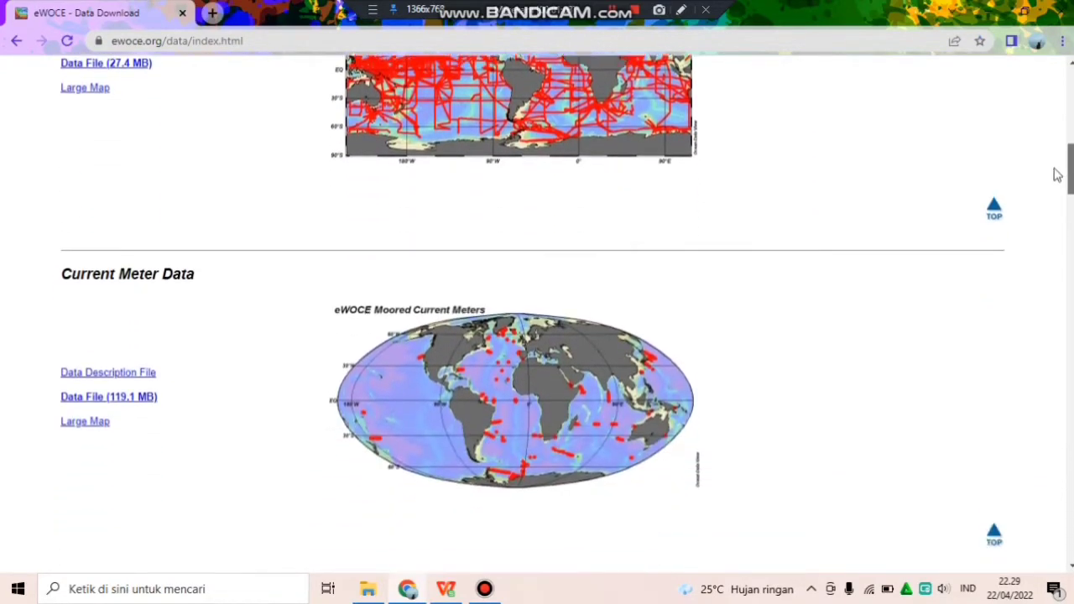
pyautogui.scroll(-9, 1057, 175)
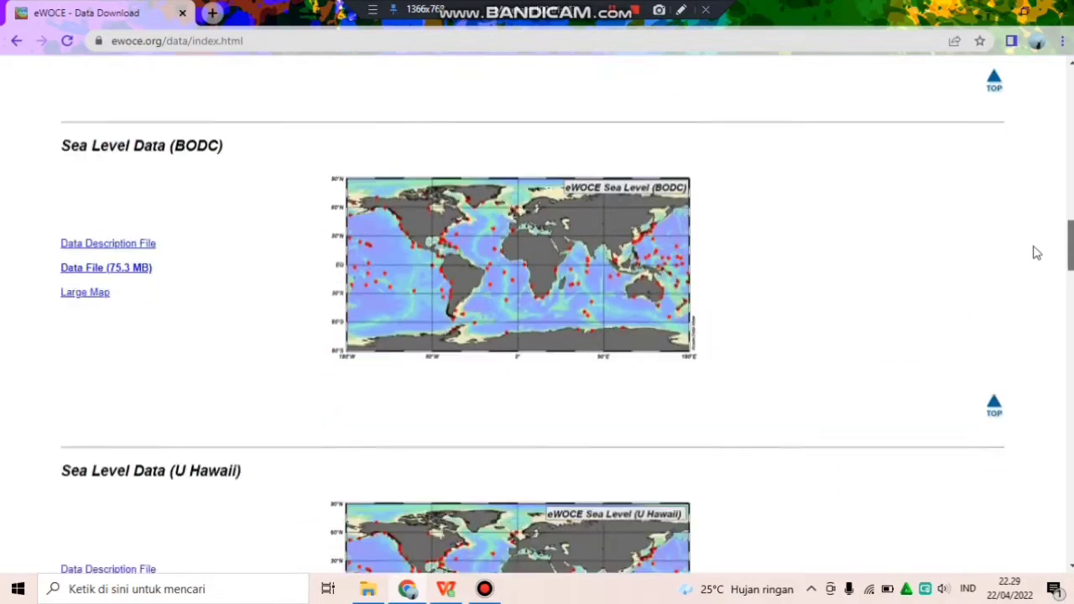
pyautogui.scroll(-5, 1037, 260)
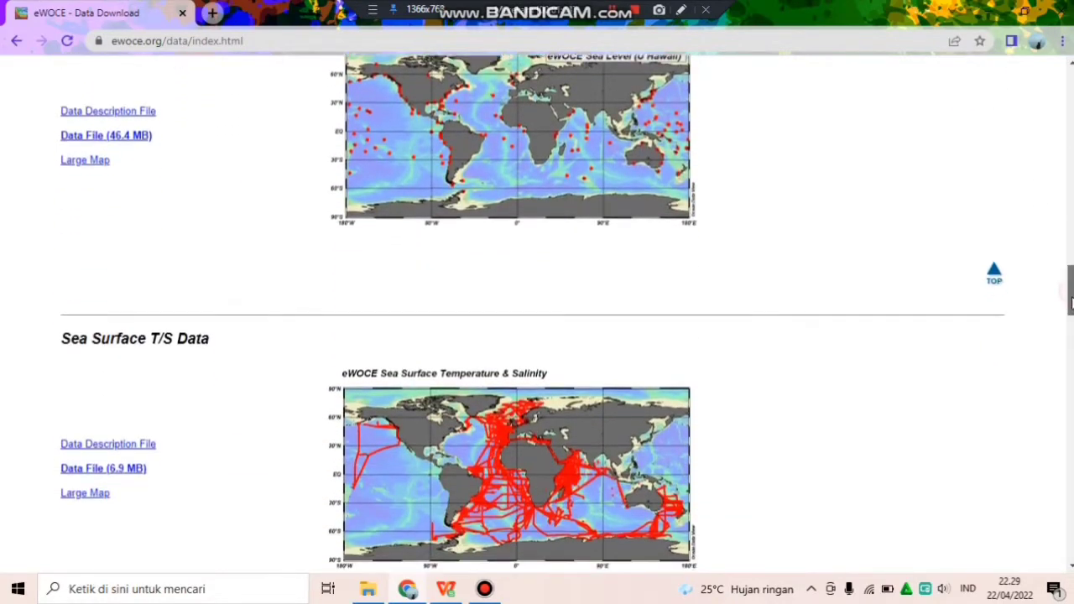
pyautogui.scroll(-10, 1071, 304)
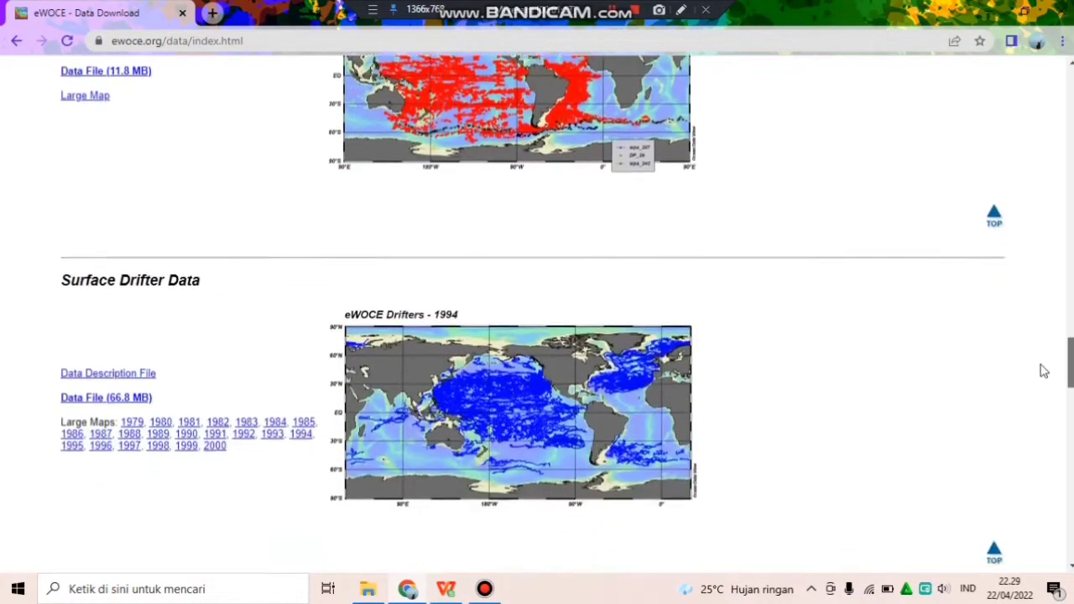
pyautogui.scroll(-6, 1040, 386)
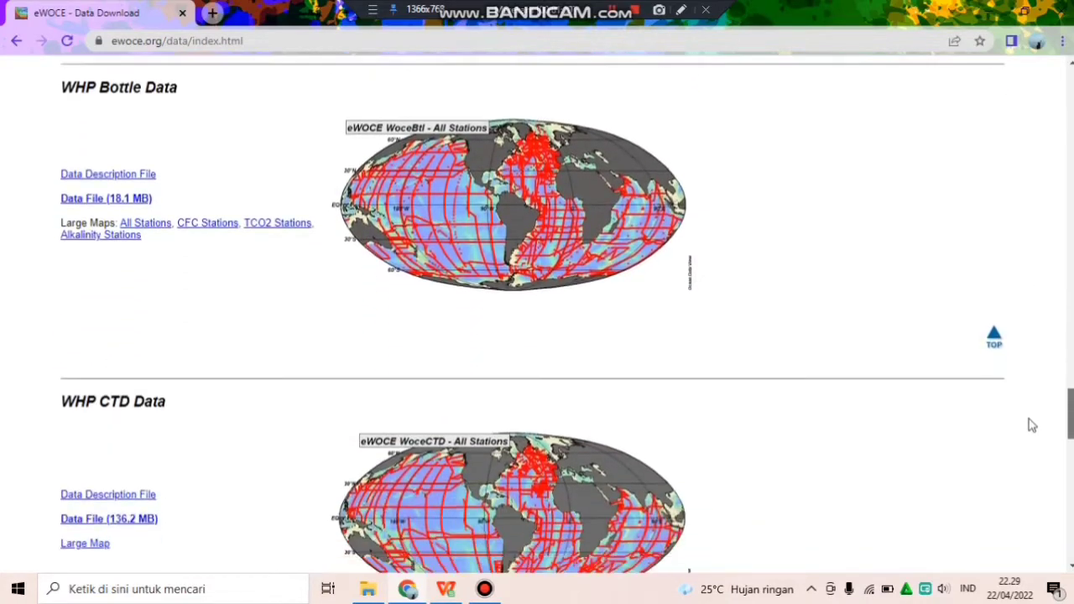
pyautogui.scroll(-2, 1032, 426)
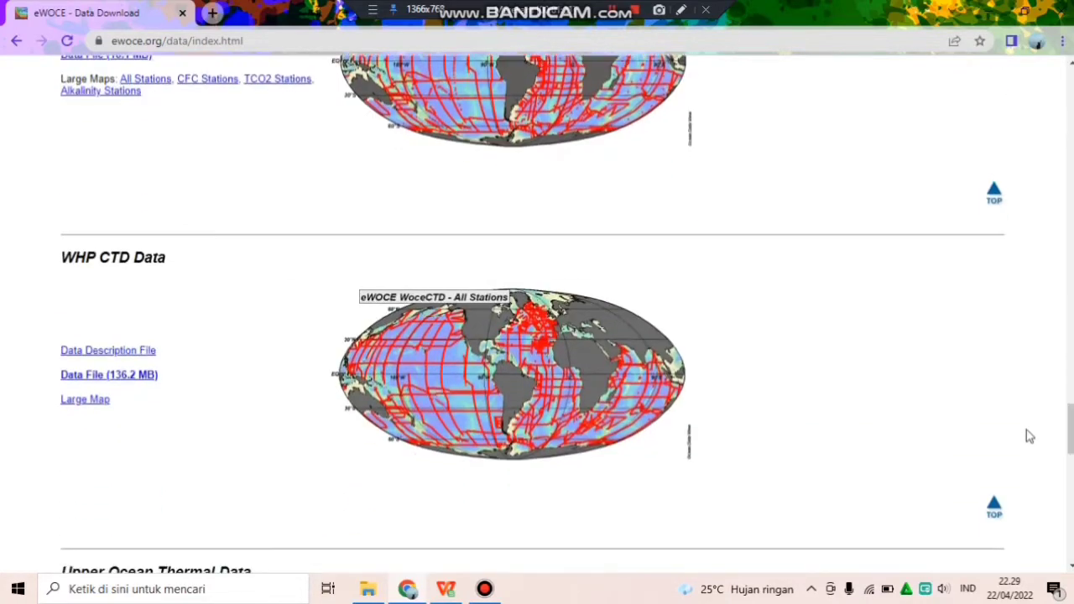
pyautogui.click(117, 383)
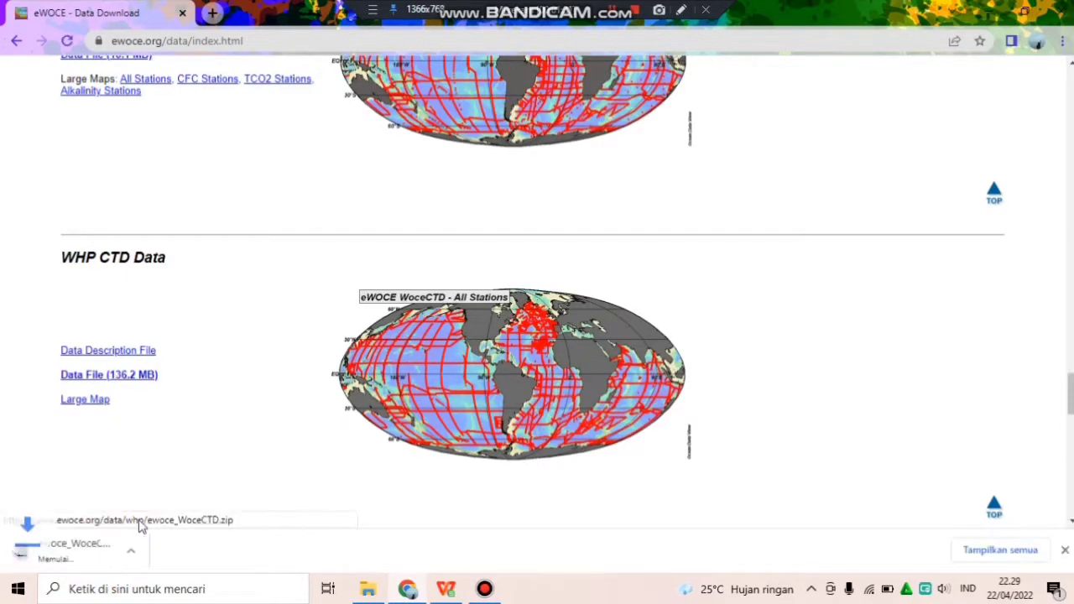
# Pause the ewoce_WoceCTD (2).zip download and close the browser's download bar
pyautogui.click(169, 556)
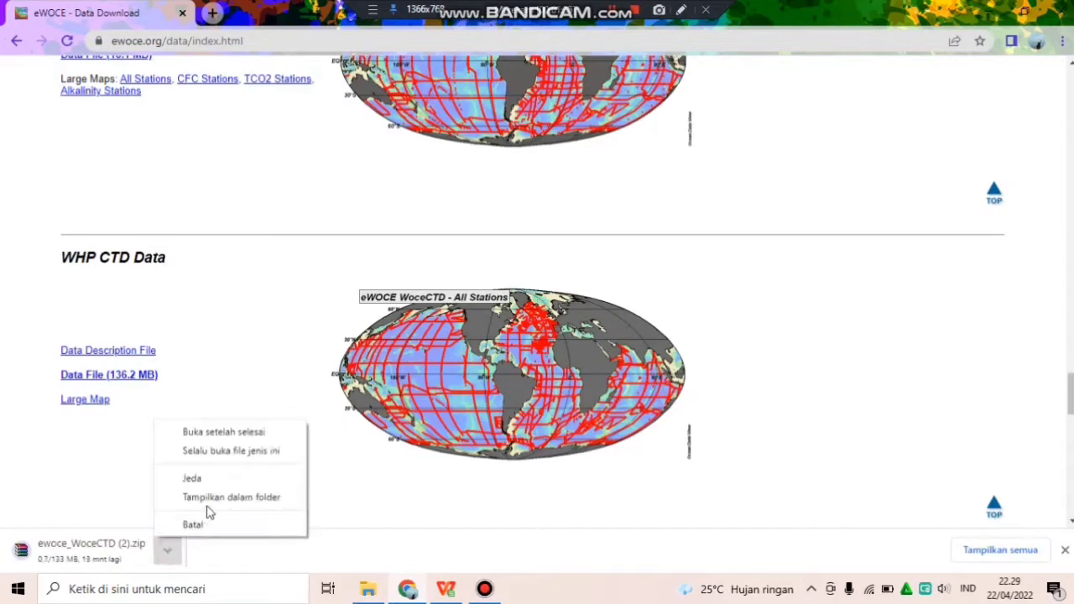
pyautogui.click(228, 478)
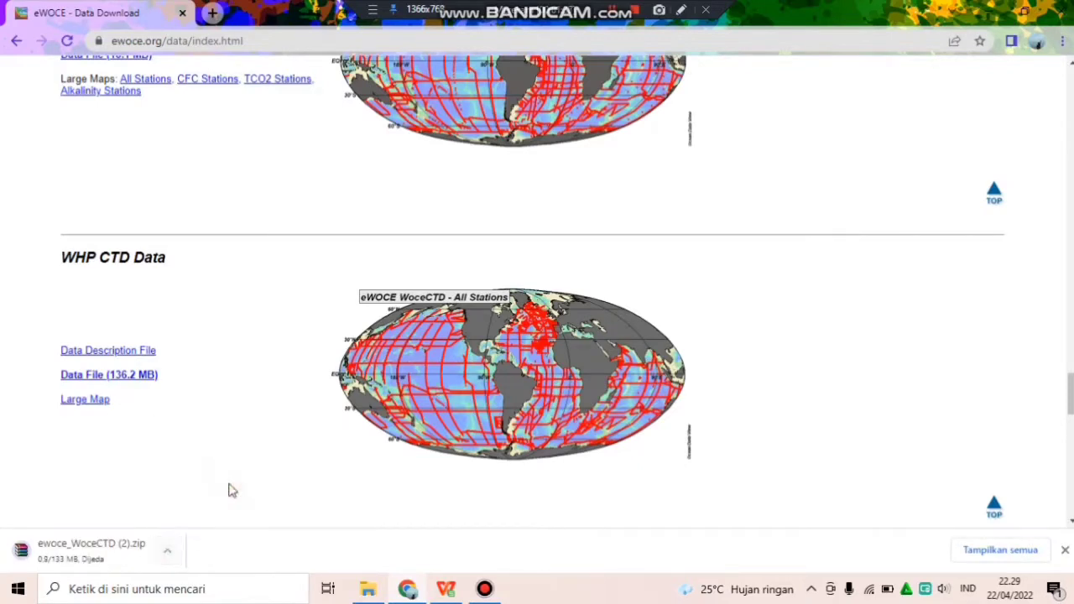
pyautogui.click(1065, 550)
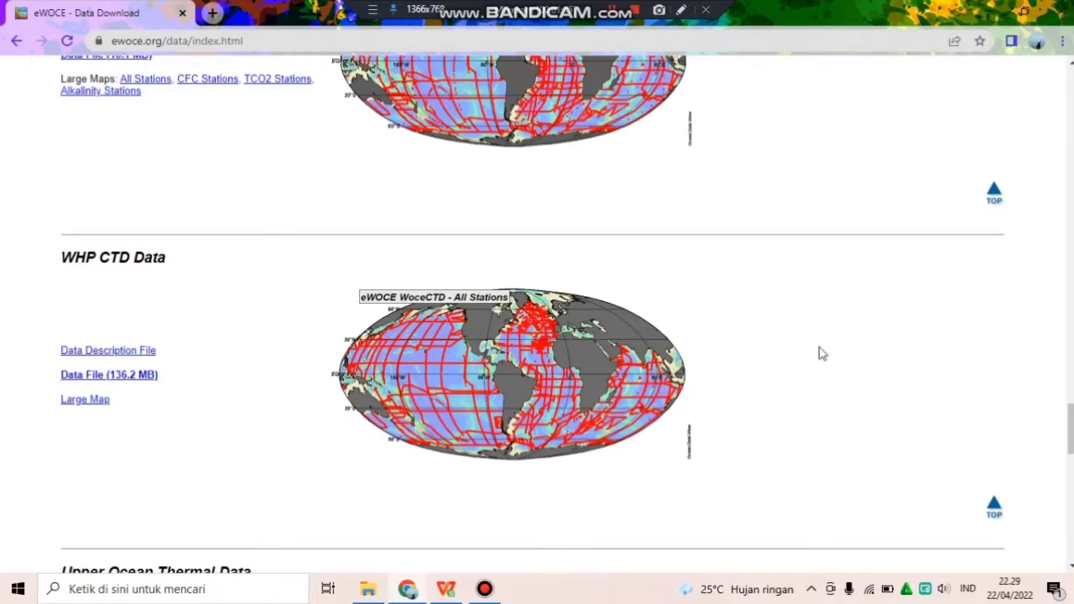
# Switch to File Explorer and show the extraction options for the ewoce_WoceCTD (1) archive in the Unduhan folder
pyautogui.click(368, 588)
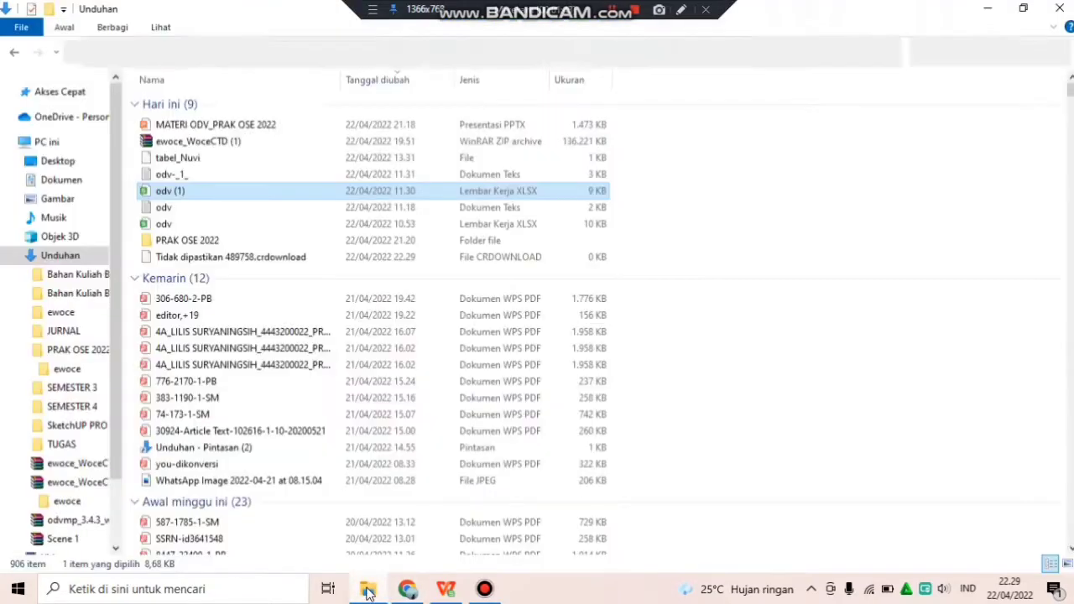
pyautogui.click(247, 142)
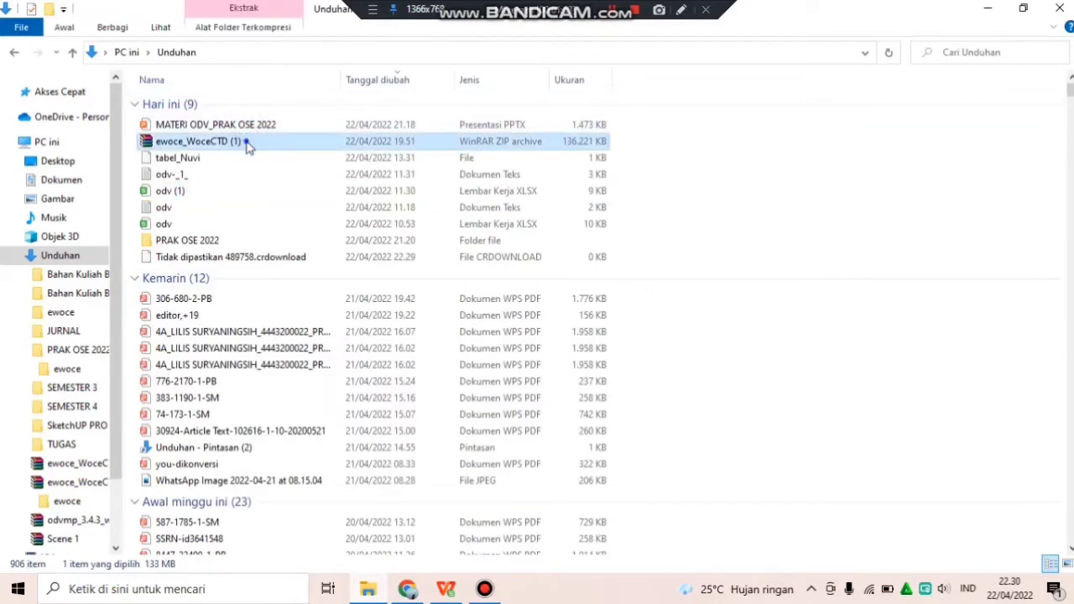
pyautogui.rightClick(245, 141)
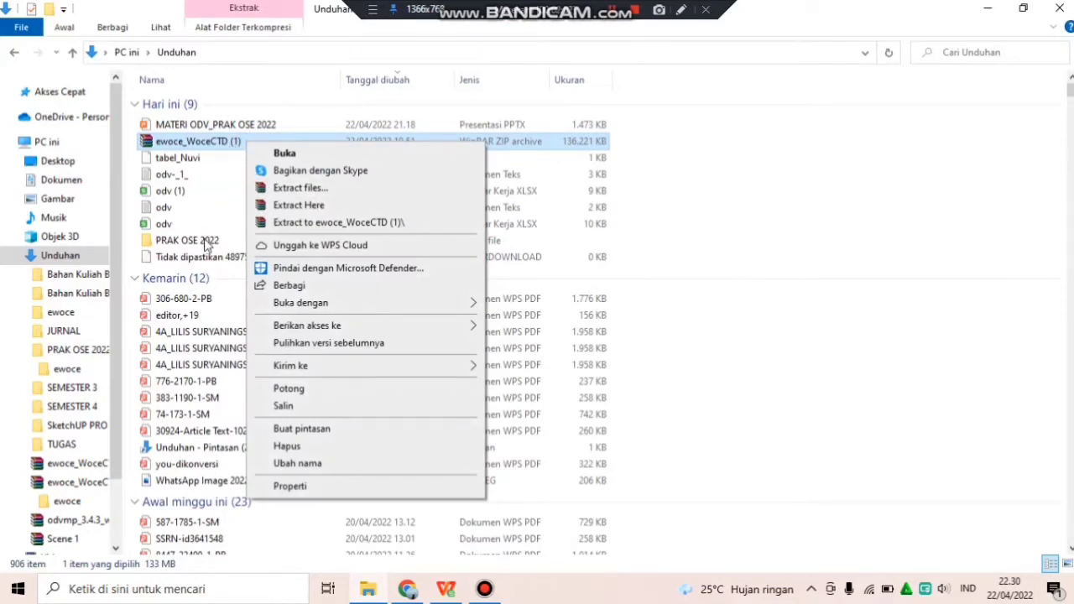
# View the extracted files in PRAK OSE 2022/ewoce/data/whp/ctd, including the WoceCTD collection, and put the folder window away
pyautogui.click(206, 243)
pyautogui.doubleClick(206, 243)
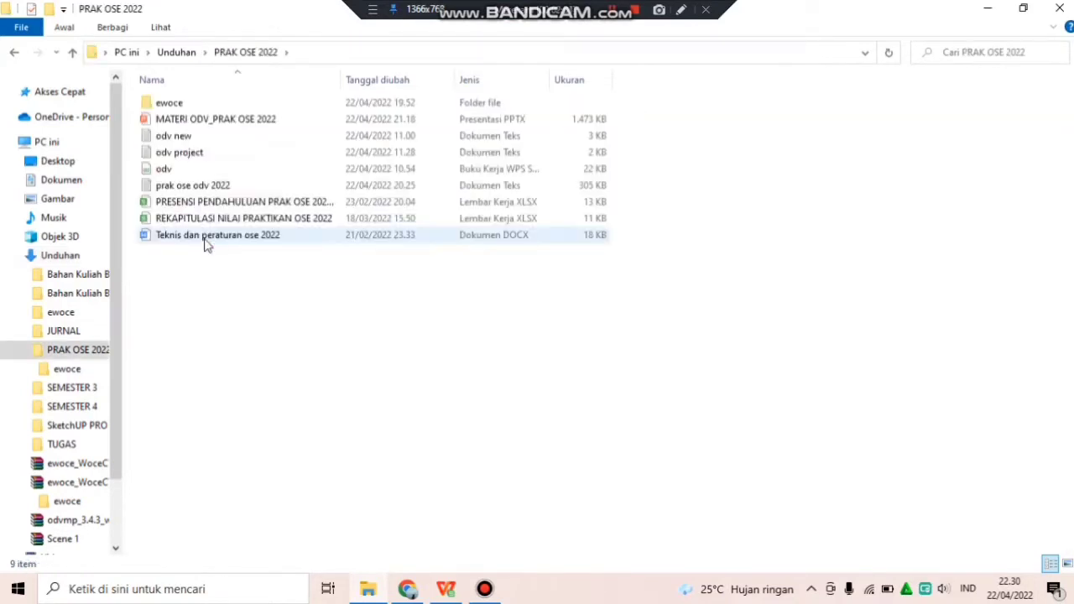
pyautogui.doubleClick(207, 104)
pyautogui.doubleClick(206, 104)
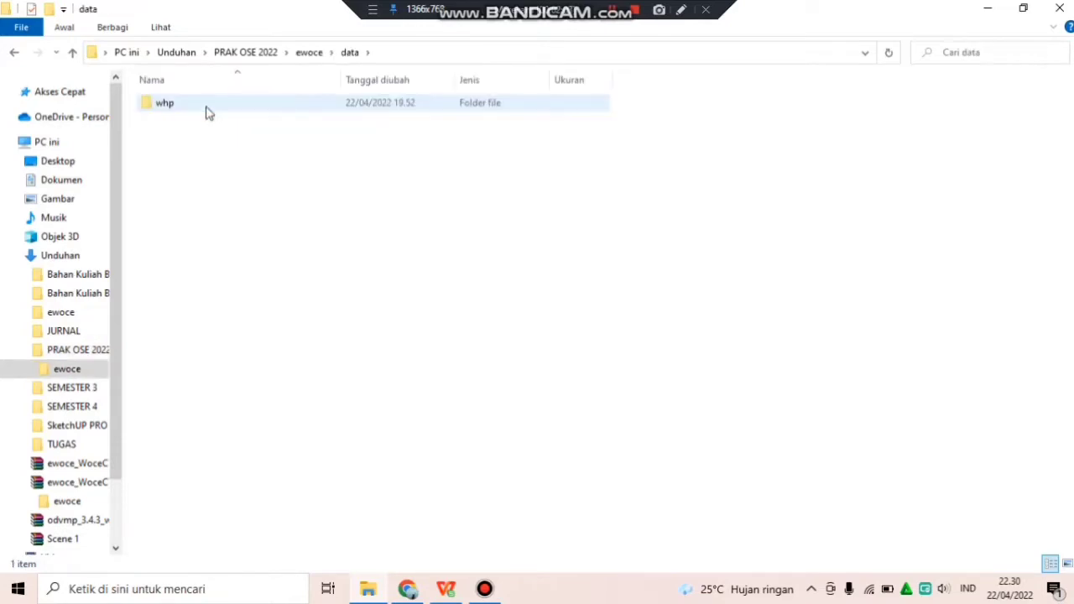
pyautogui.doubleClick(208, 112)
pyautogui.doubleClick(208, 110)
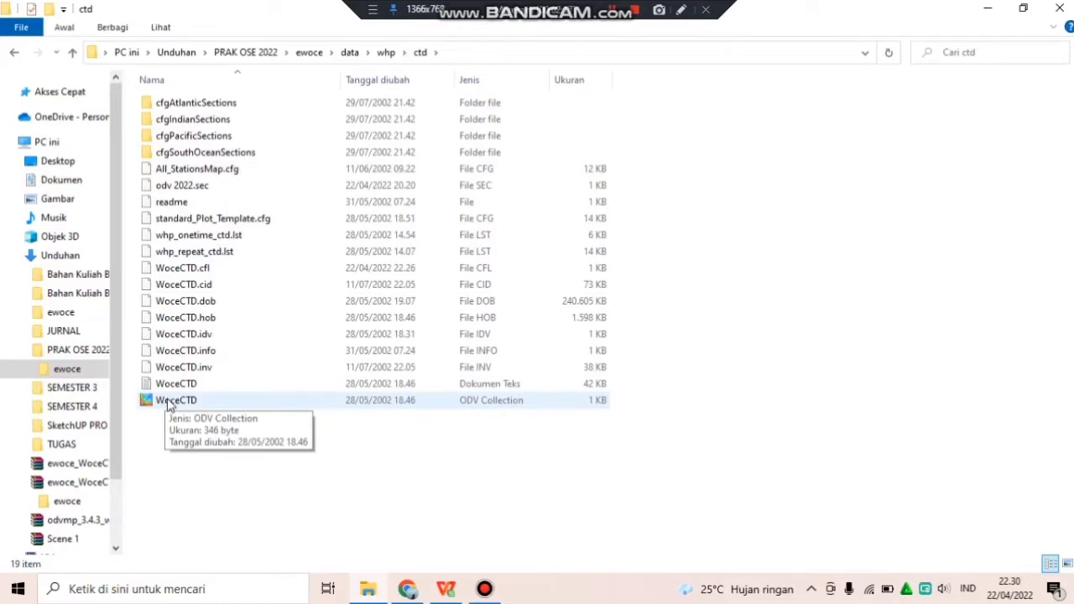
pyautogui.click(988, 10)
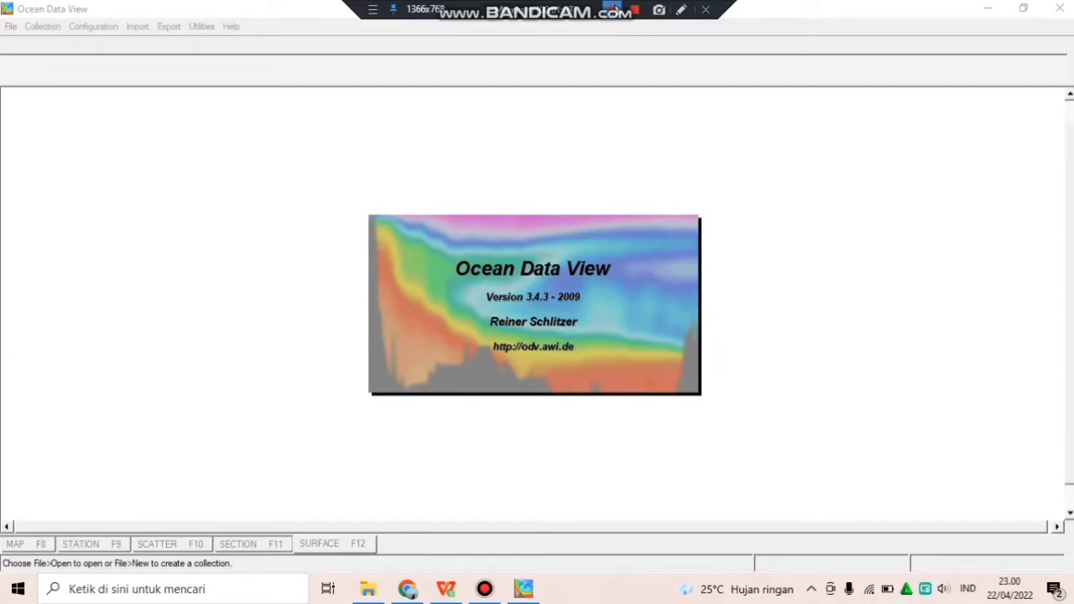
# Switch to Ocean Data View and open the WoceCTD collection from PRAK OSE 2022/ewoce/data/whp/ctd
pyautogui.click(209, 154)
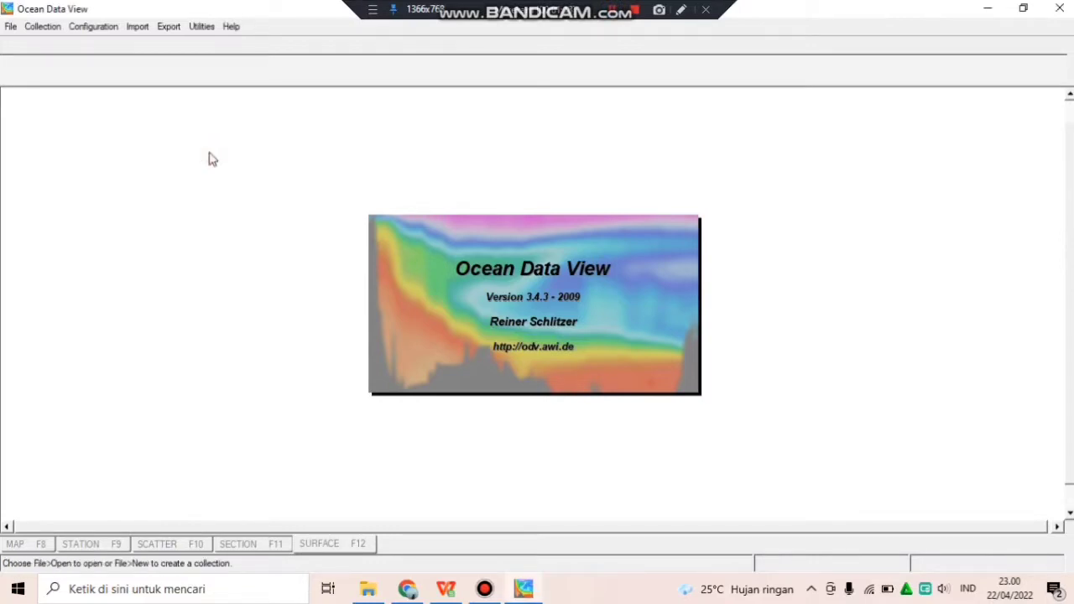
pyautogui.click(10, 26)
pyautogui.click(29, 61)
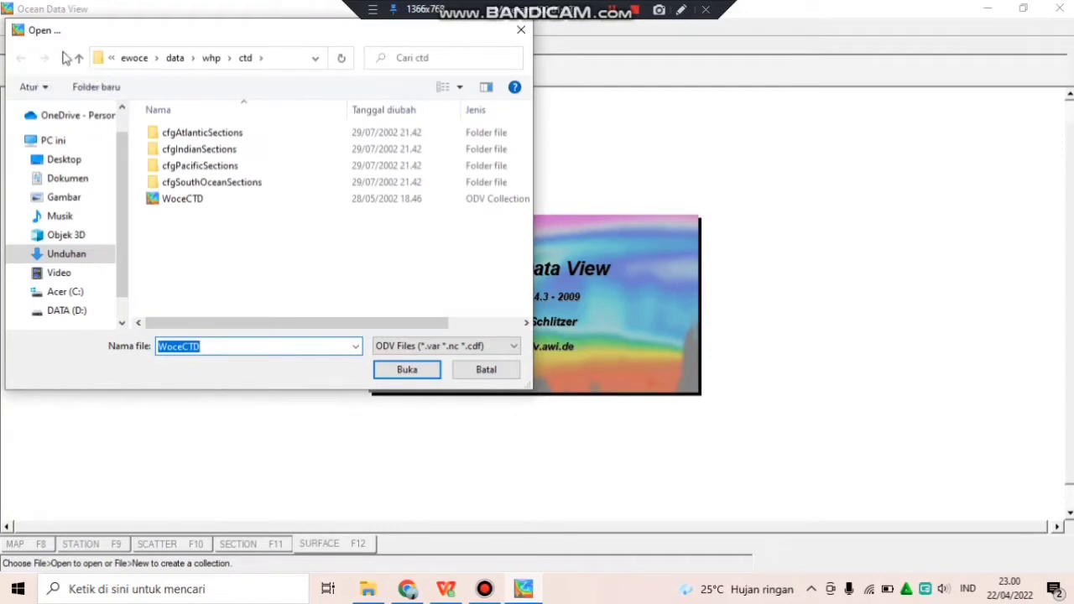
pyautogui.click(115, 62)
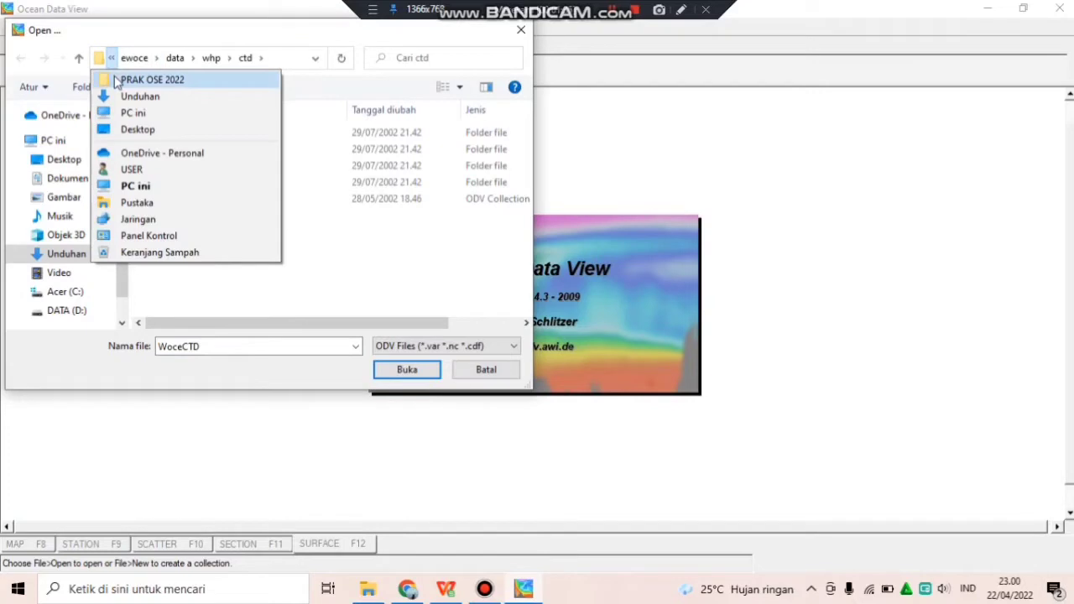
pyautogui.click(116, 79)
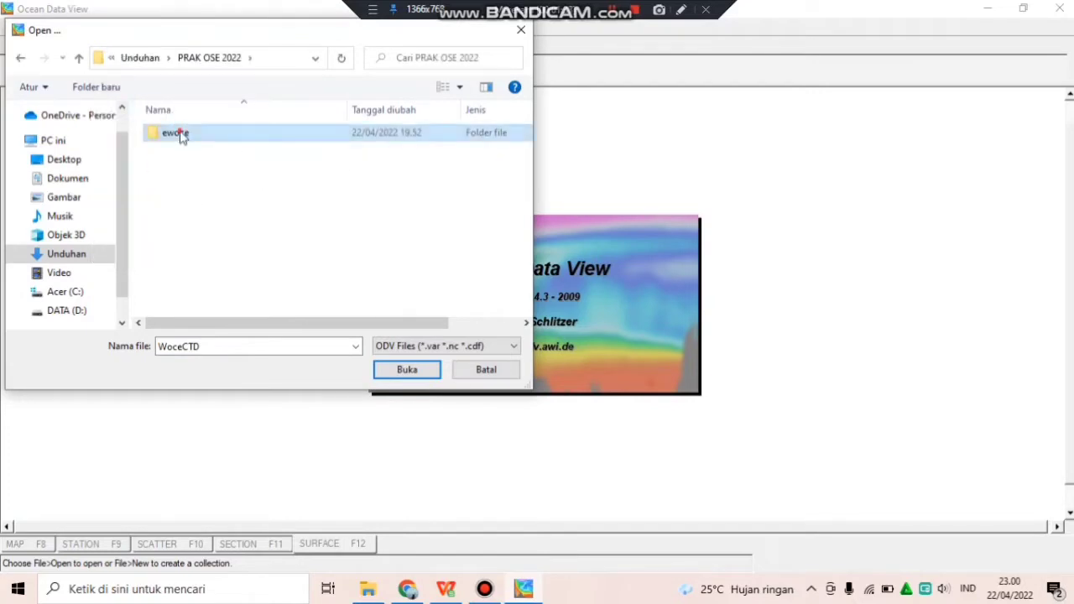
pyautogui.doubleClick(176, 132)
pyautogui.doubleClick(176, 133)
pyautogui.doubleClick(178, 133)
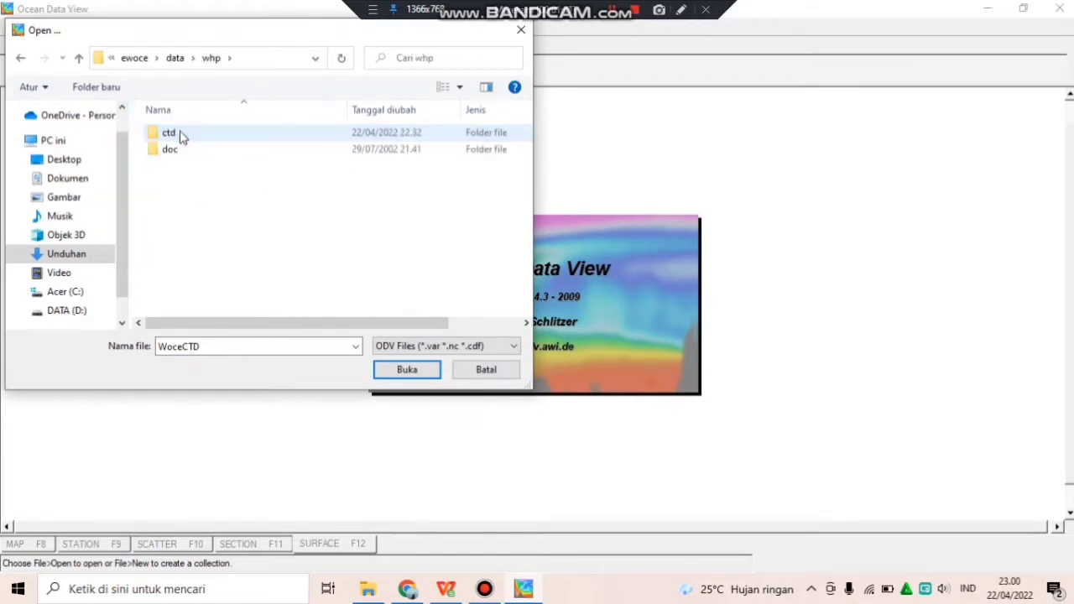
pyautogui.click(181, 135)
pyautogui.doubleClick(180, 134)
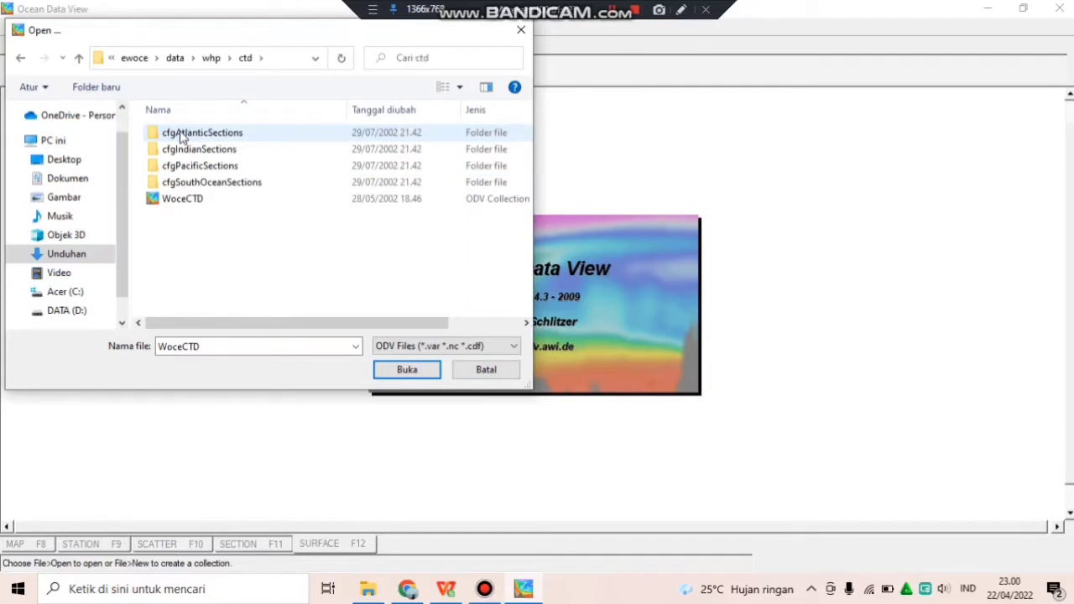
pyautogui.click(189, 199)
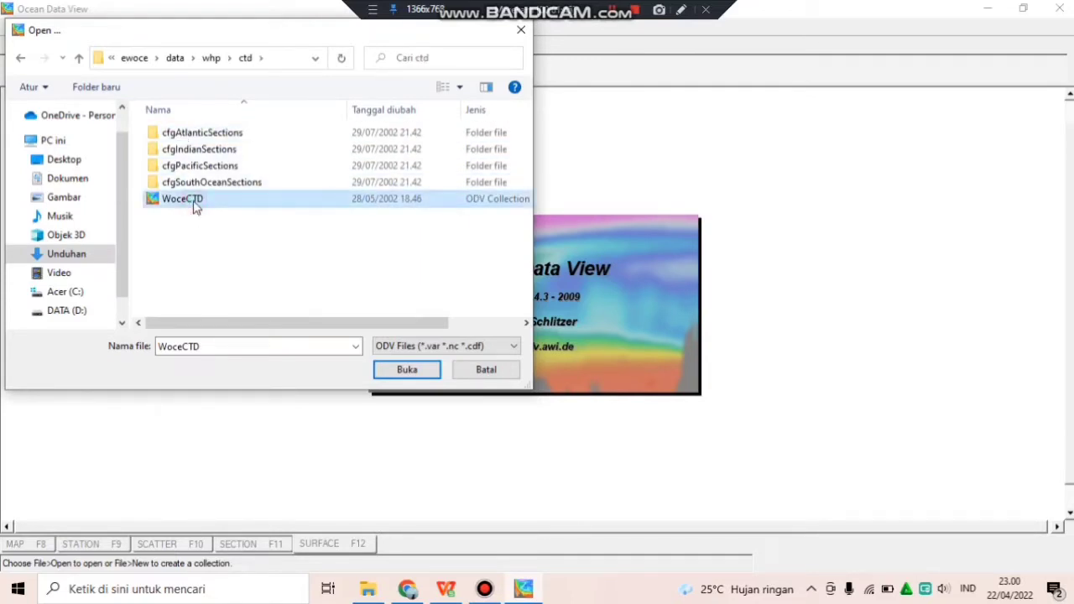
pyautogui.click(409, 370)
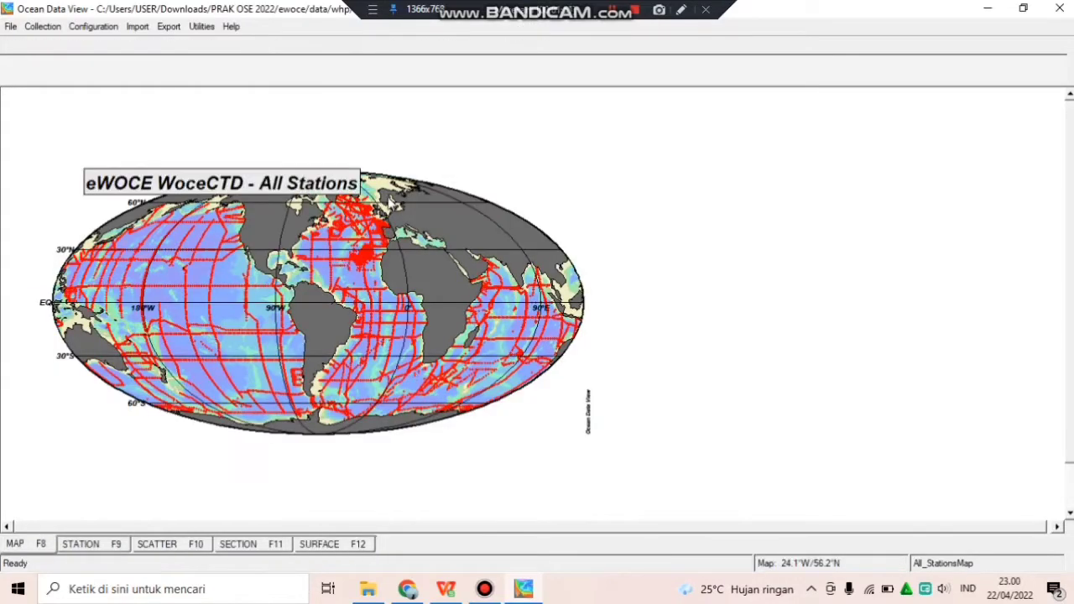
# Zoom the station map to the ocean off Sumatra and Java, about 88–112°E and 0–12°S
pyautogui.rightClick(447, 220)
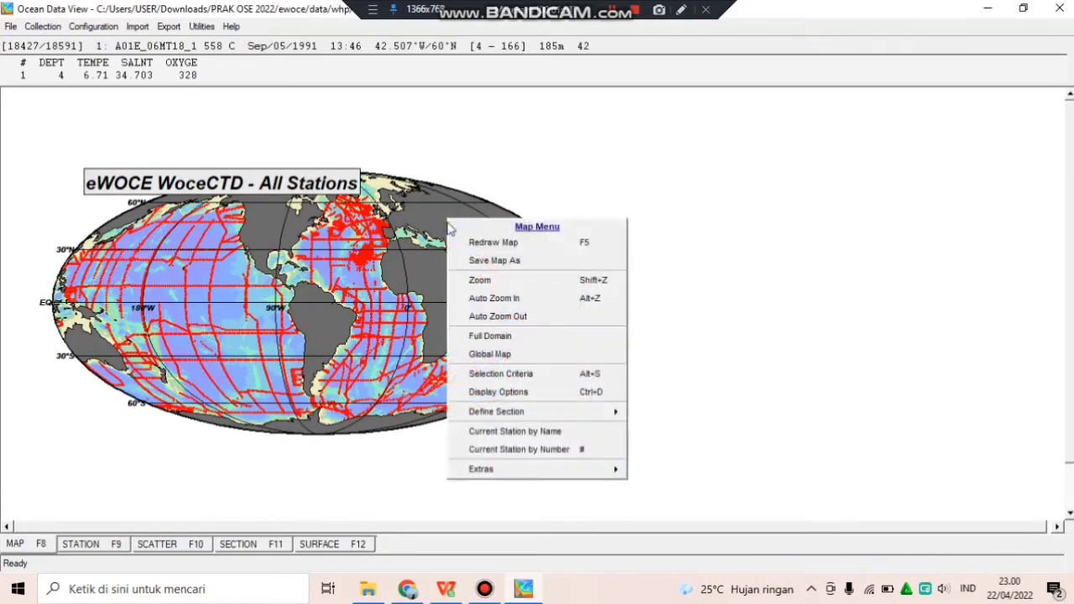
pyautogui.click(466, 285)
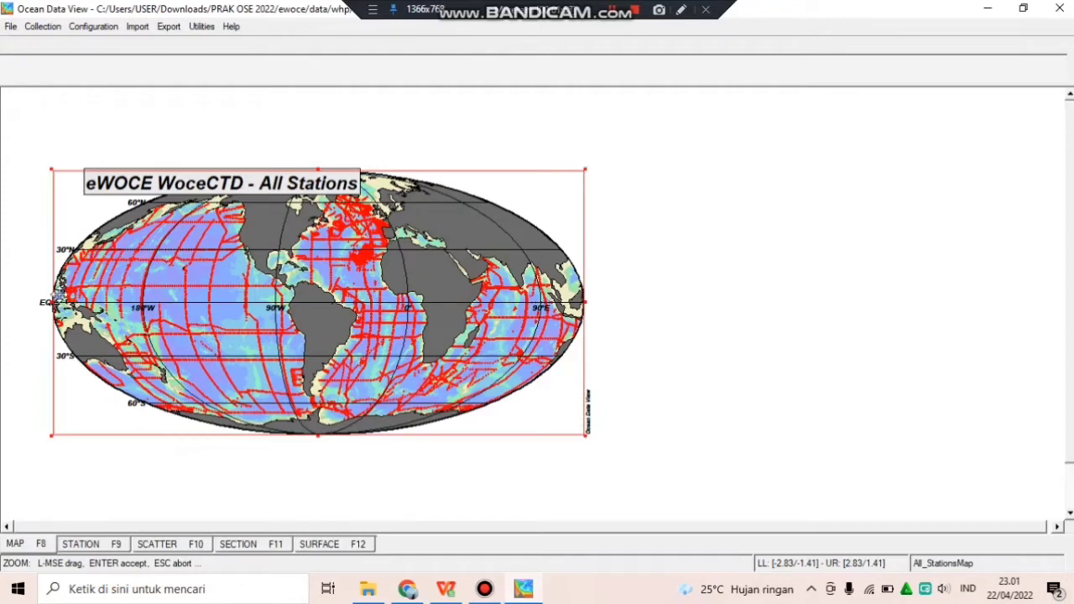
pyautogui.moveTo(52, 302); pyautogui.dragTo(537, 292)
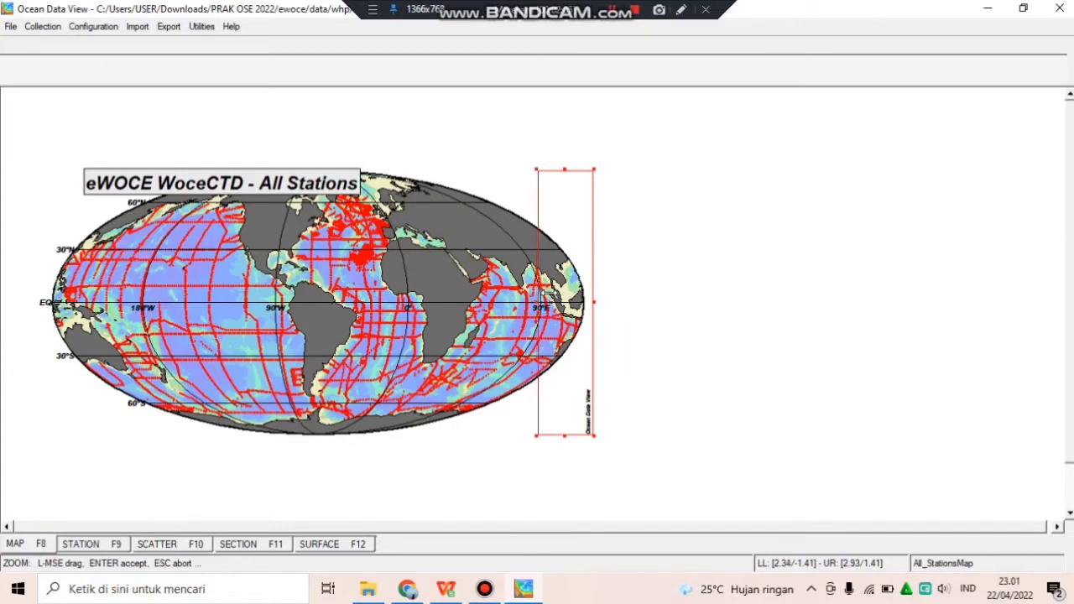
pyautogui.moveTo(562, 432); pyautogui.dragTo(564, 322)
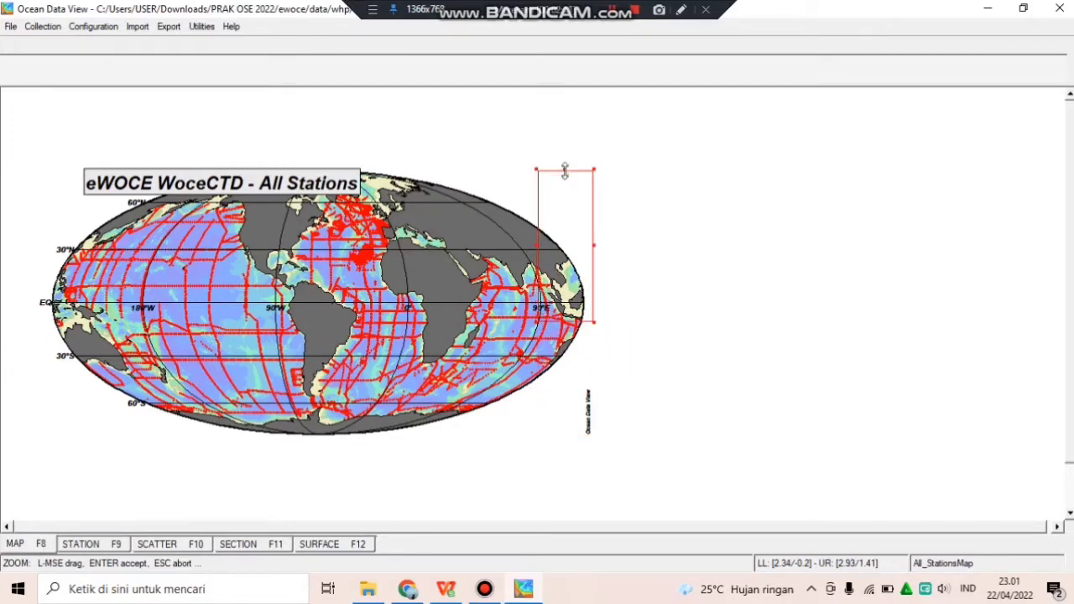
pyautogui.moveTo(565, 171); pyautogui.dragTo(571, 312)
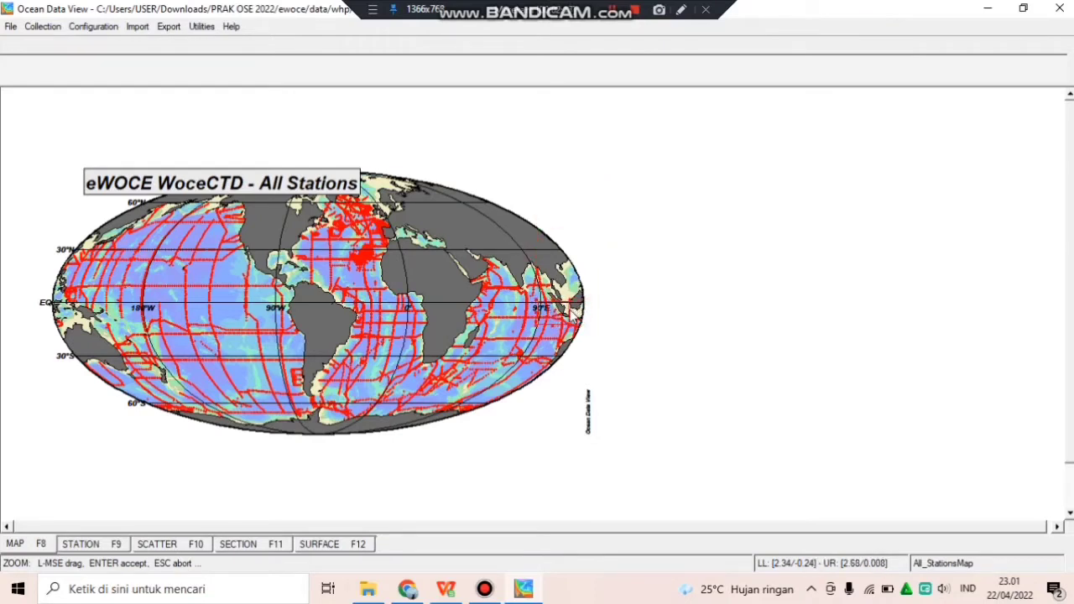
pyautogui.press('Return')
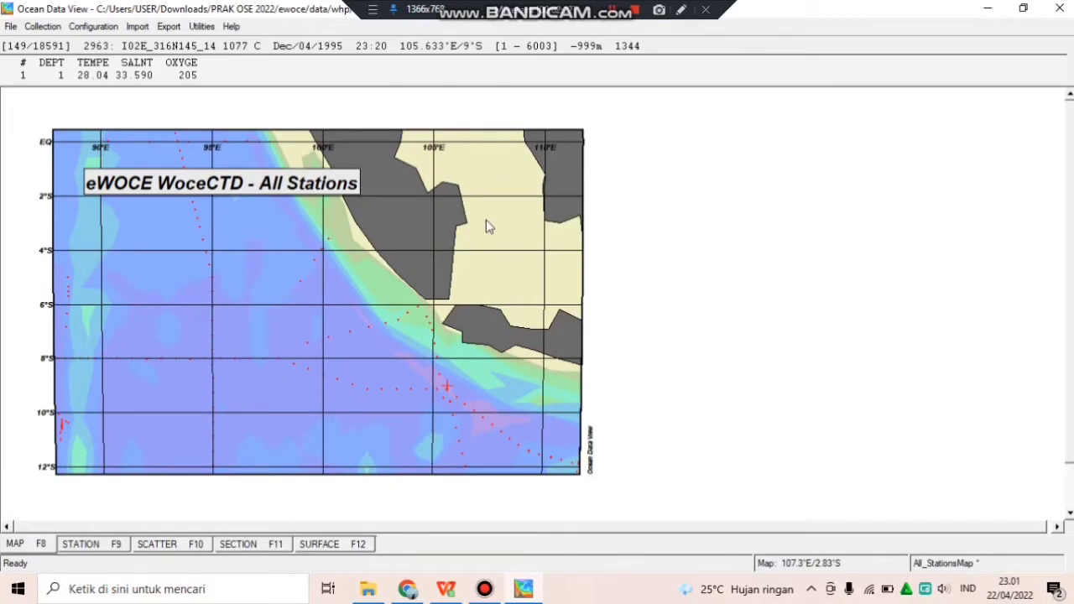
# Set the map's station dot size to 15 in the display options
pyautogui.rightClick(512, 259)
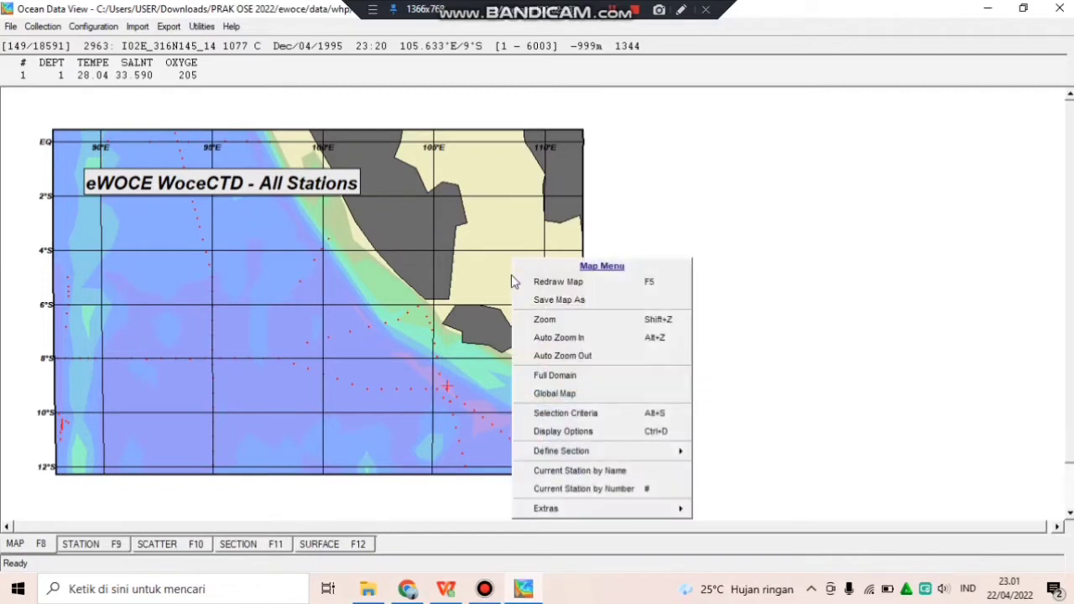
pyautogui.click(566, 432)
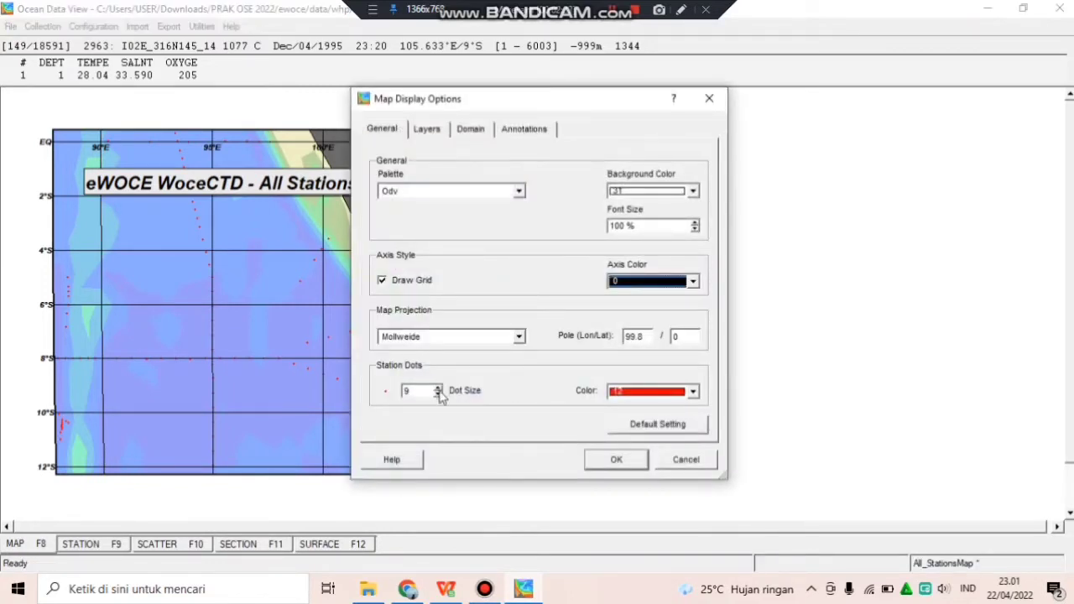
pyautogui.click(437, 387)
pyautogui.click(437, 388)
pyautogui.click(437, 389)
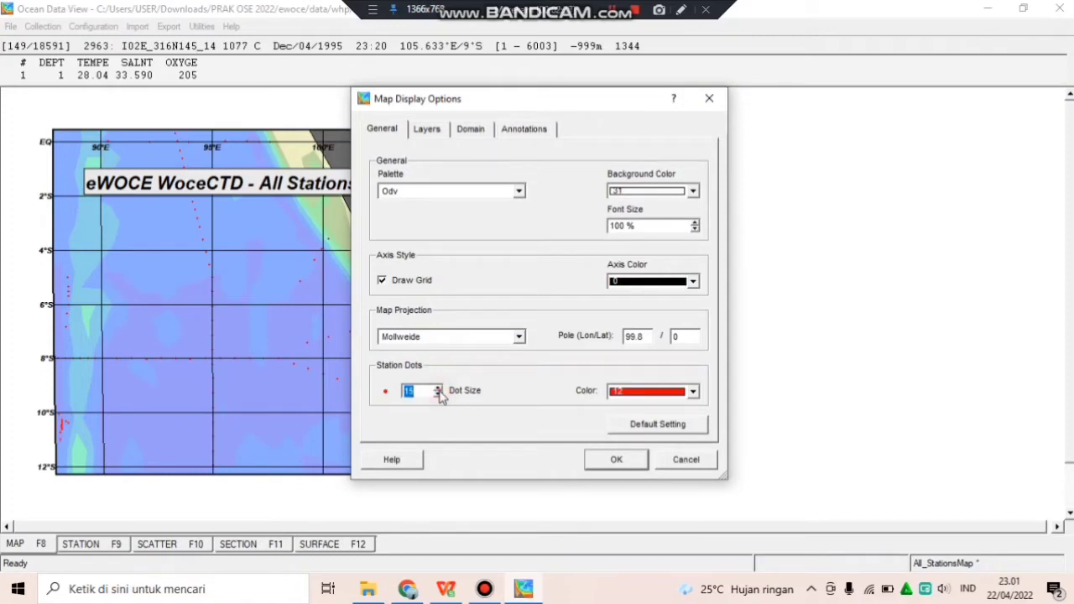
pyautogui.click(618, 460)
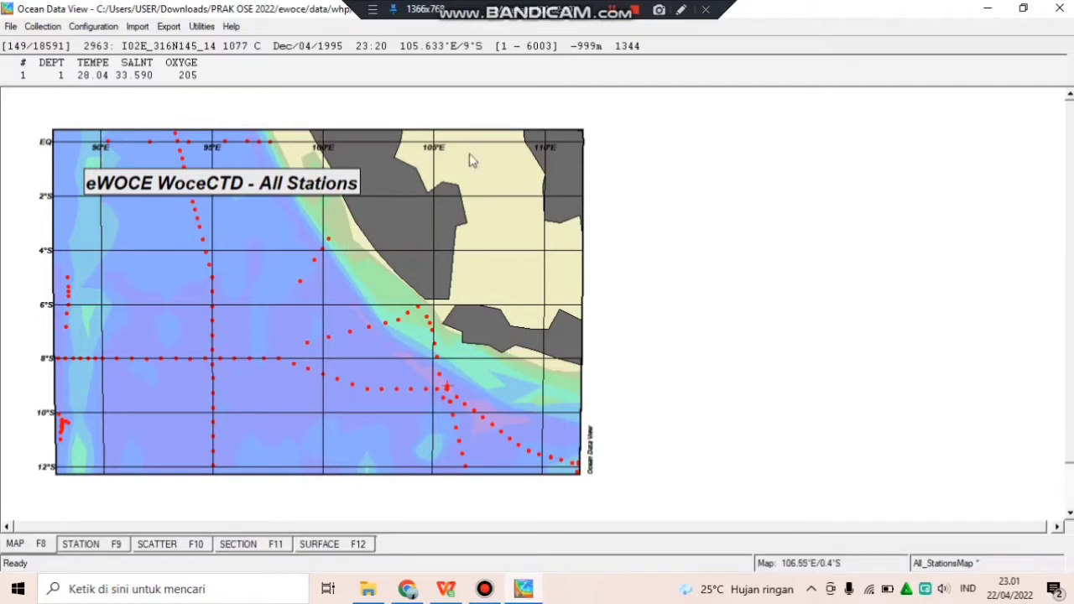
# Zoom the station map to the four stations off Sumatra, about 95.5–101°E and 2.7–6°S
pyautogui.moveTo(60, 72)
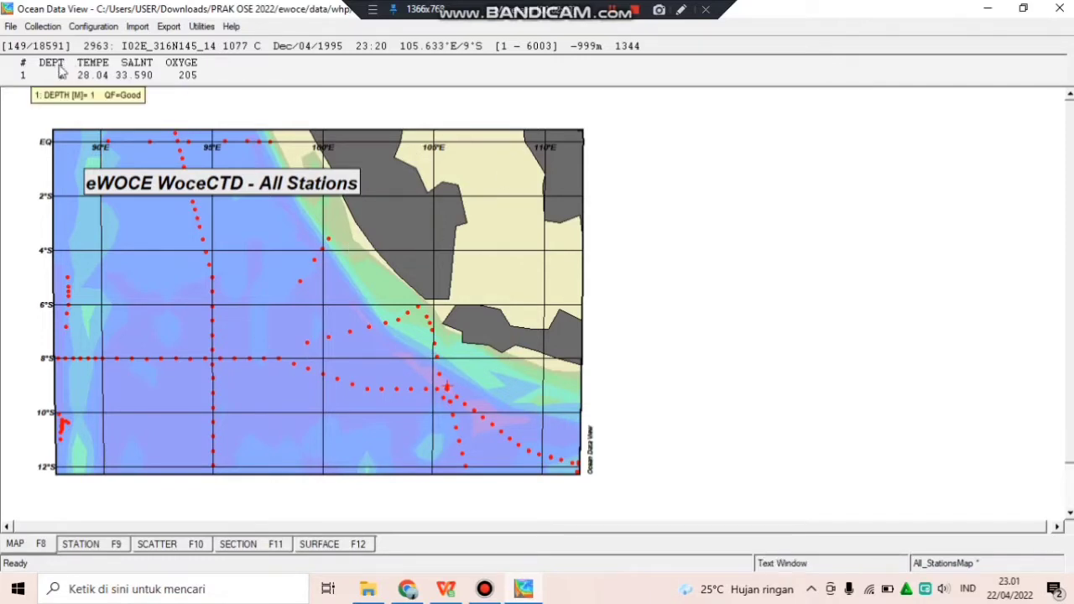
pyautogui.moveTo(145, 71)
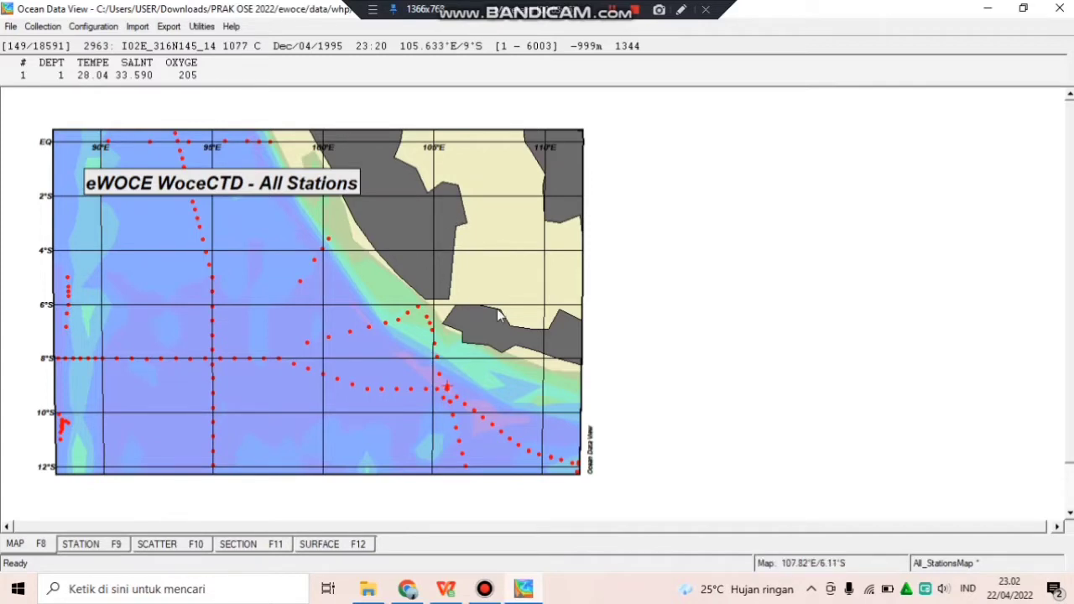
pyautogui.rightClick(506, 284)
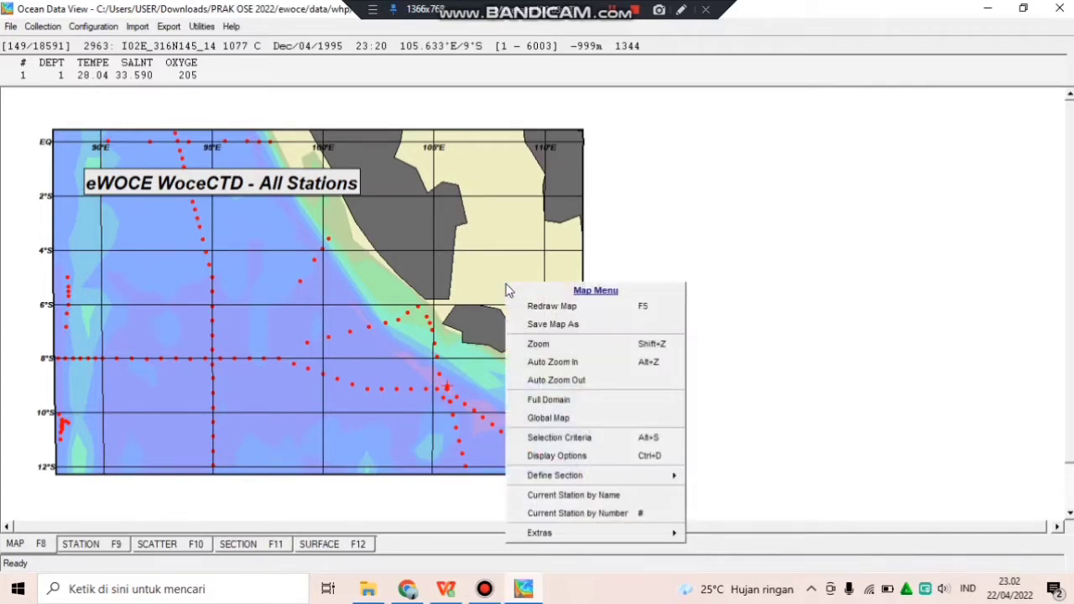
pyautogui.click(532, 343)
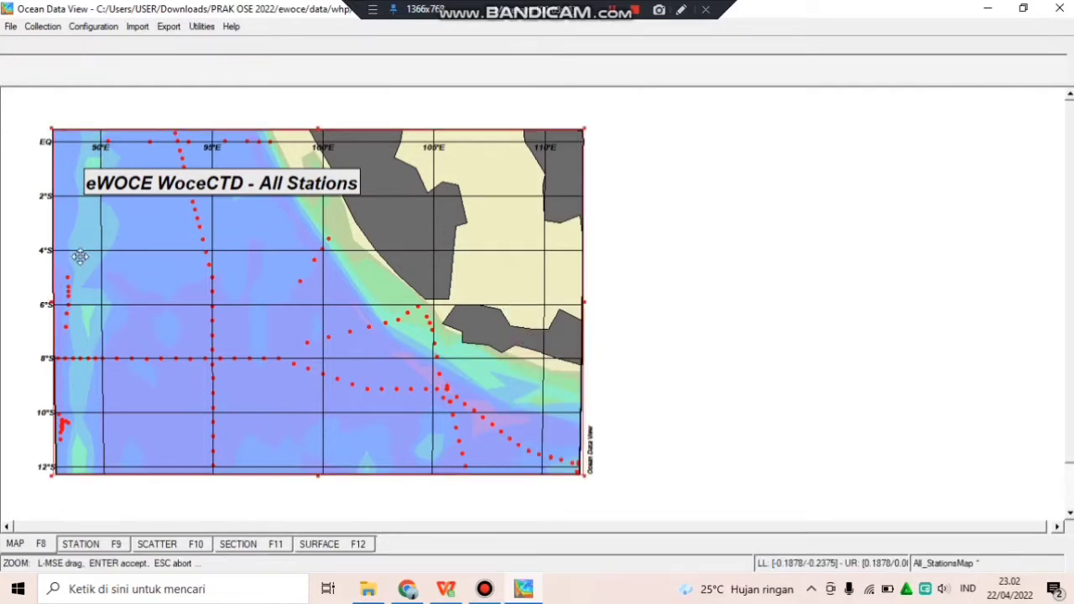
pyautogui.moveTo(55, 254); pyautogui.dragTo(220, 258)
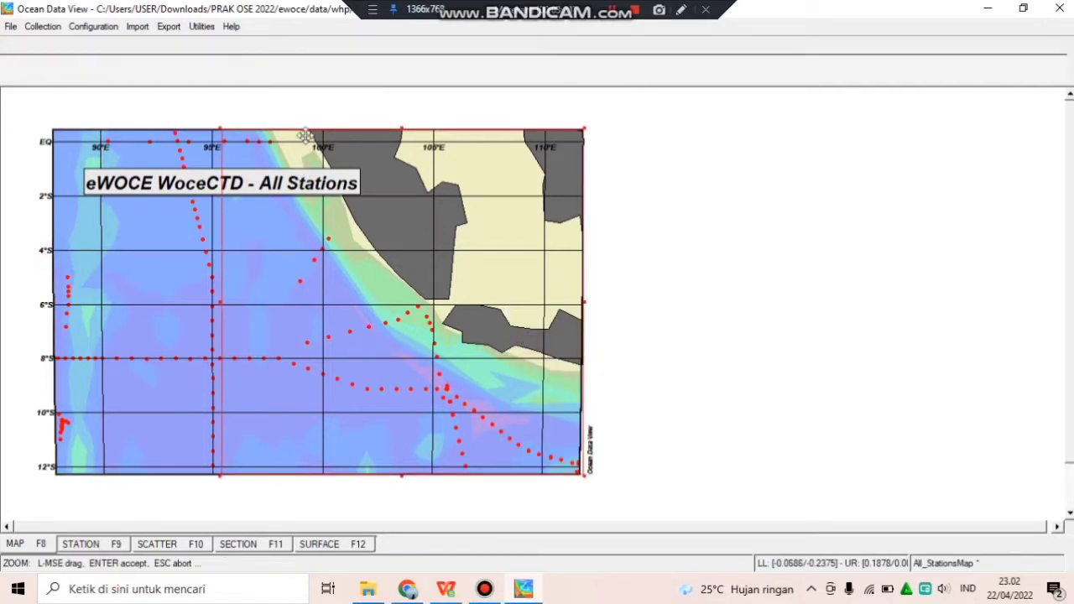
pyautogui.moveTo(305, 132); pyautogui.dragTo(290, 215)
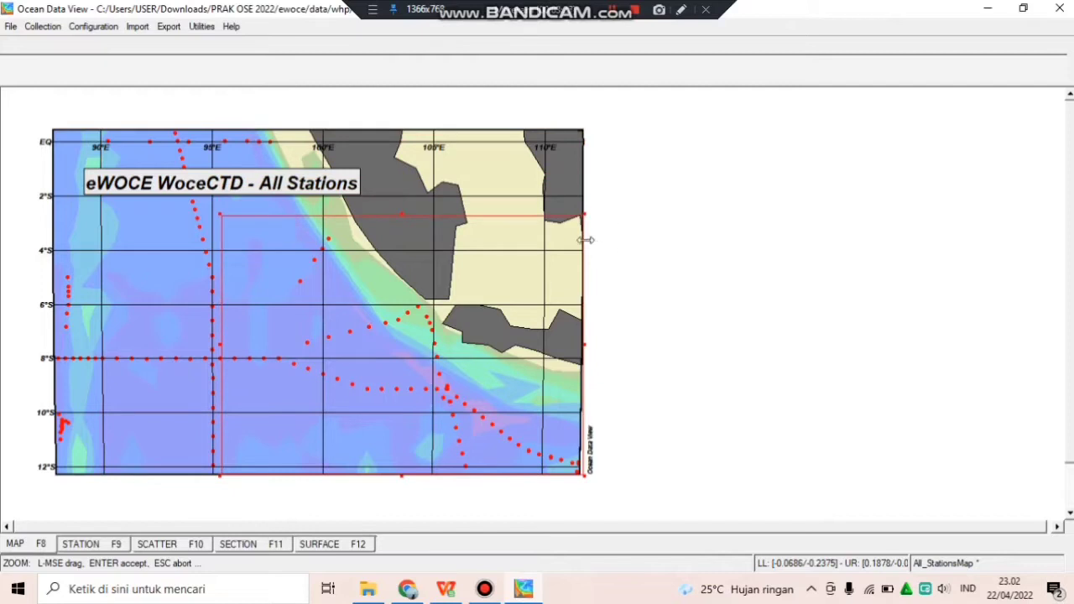
pyautogui.moveTo(571, 240); pyautogui.dragTo(344, 243)
pyautogui.moveTo(283, 475); pyautogui.dragTo(302, 307)
pyautogui.press('Return')
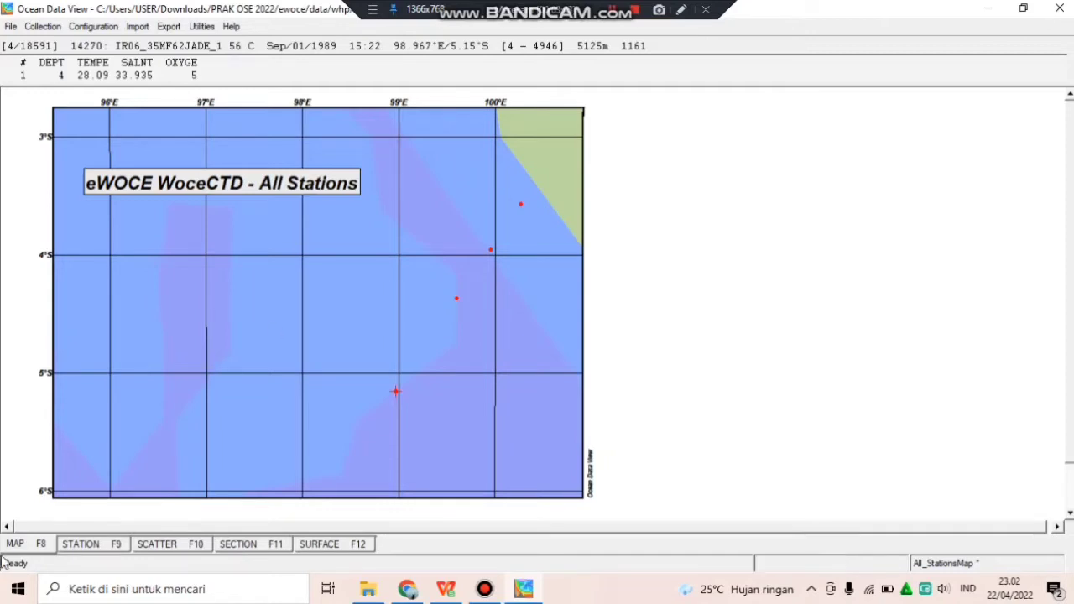
# Switch to the scatter view and delete the four oxygen plot windows from the window layout
pyautogui.click(174, 543)
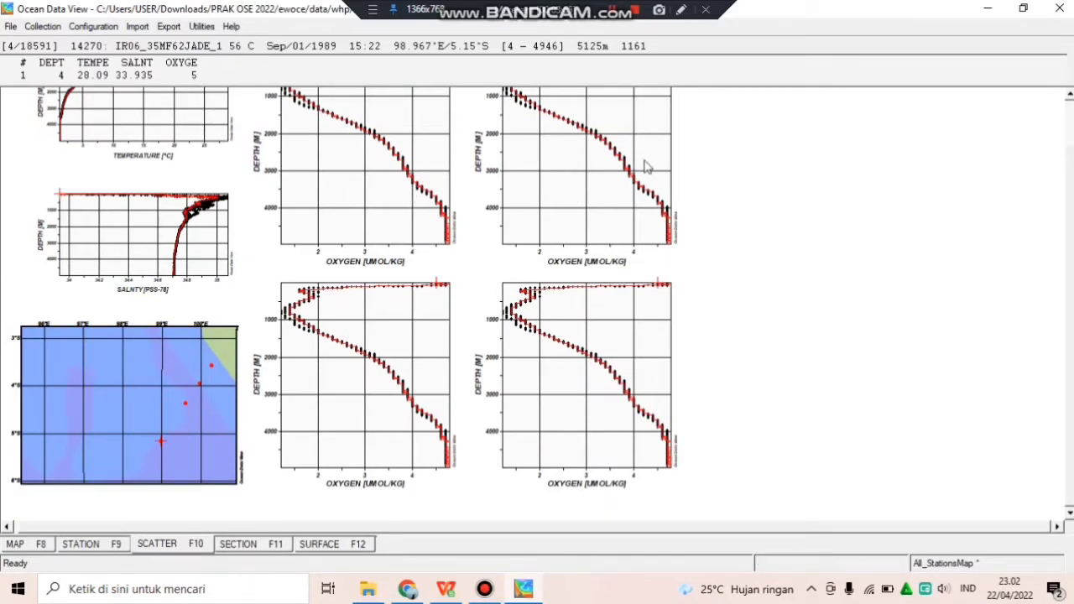
pyautogui.rightClick(798, 171)
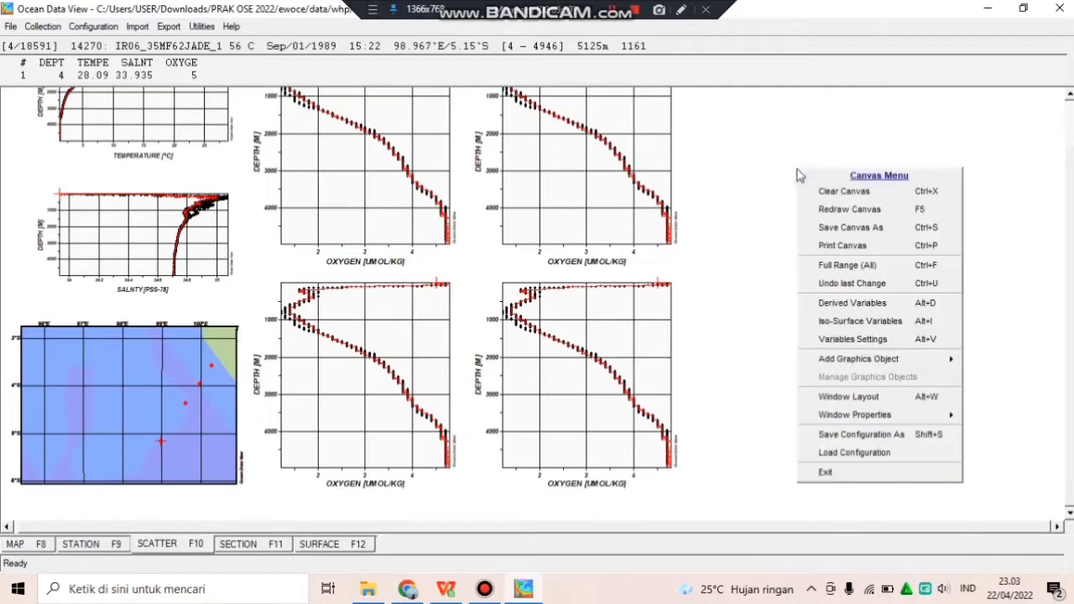
pyautogui.click(839, 396)
pyautogui.rightClick(639, 399)
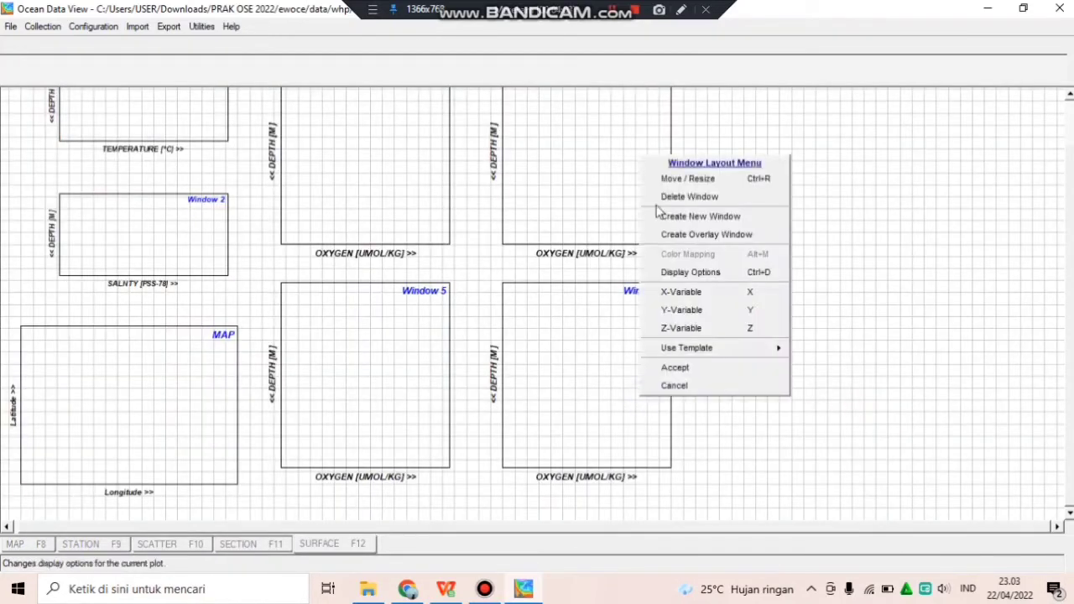
pyautogui.click(653, 196)
pyautogui.rightClick(587, 176)
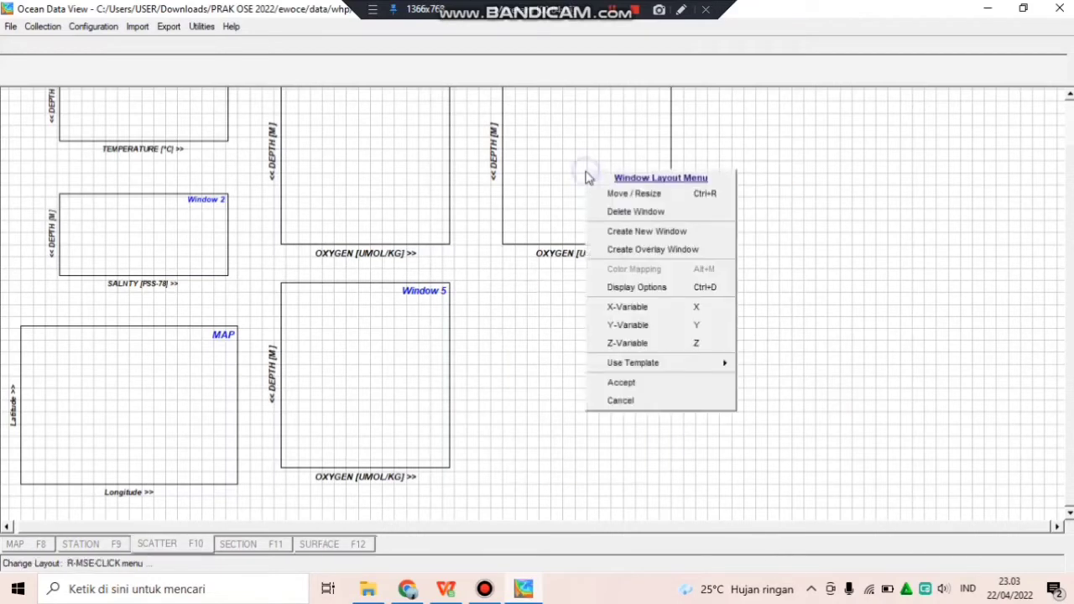
pyautogui.click(621, 212)
pyautogui.rightClick(367, 190)
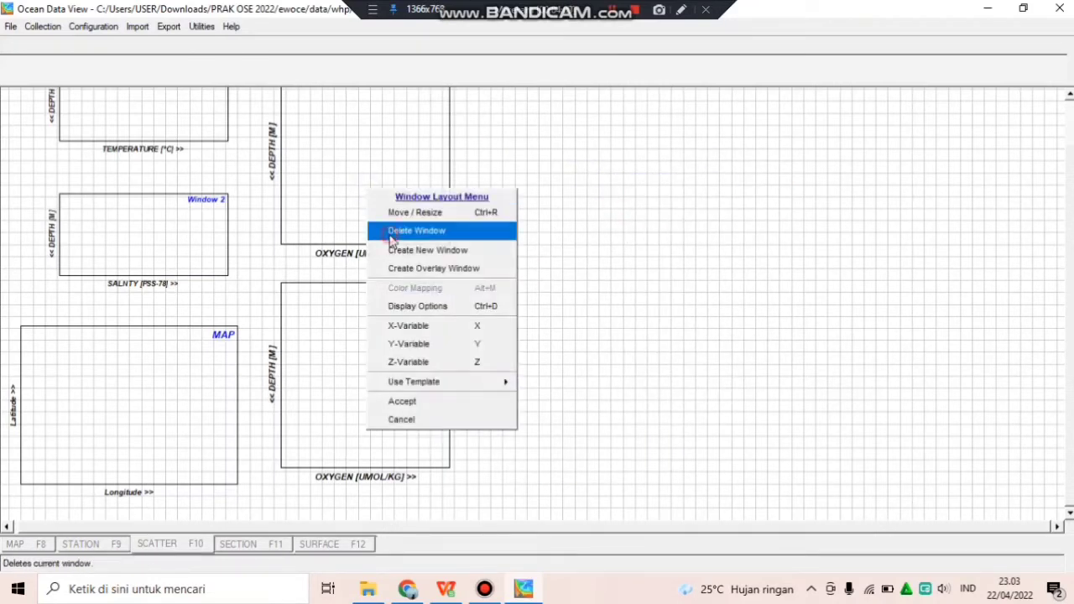
pyautogui.click(393, 232)
pyautogui.rightClick(379, 346)
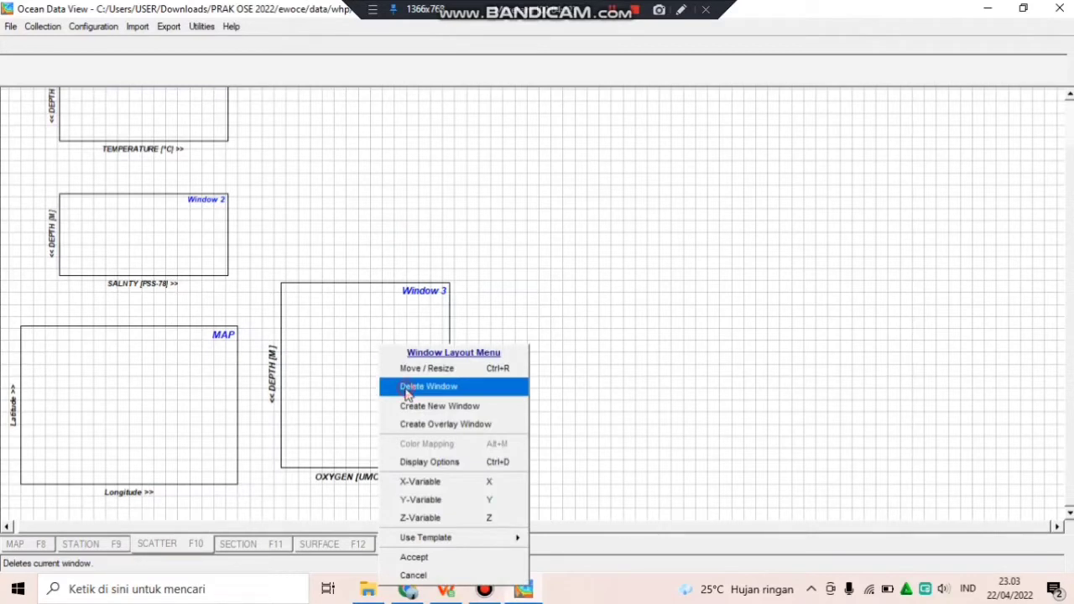
pyautogui.click(408, 388)
# Enlarge the salinity plot window and move it to the middle of the canvas, beside the map
pyautogui.rightClick(175, 230)
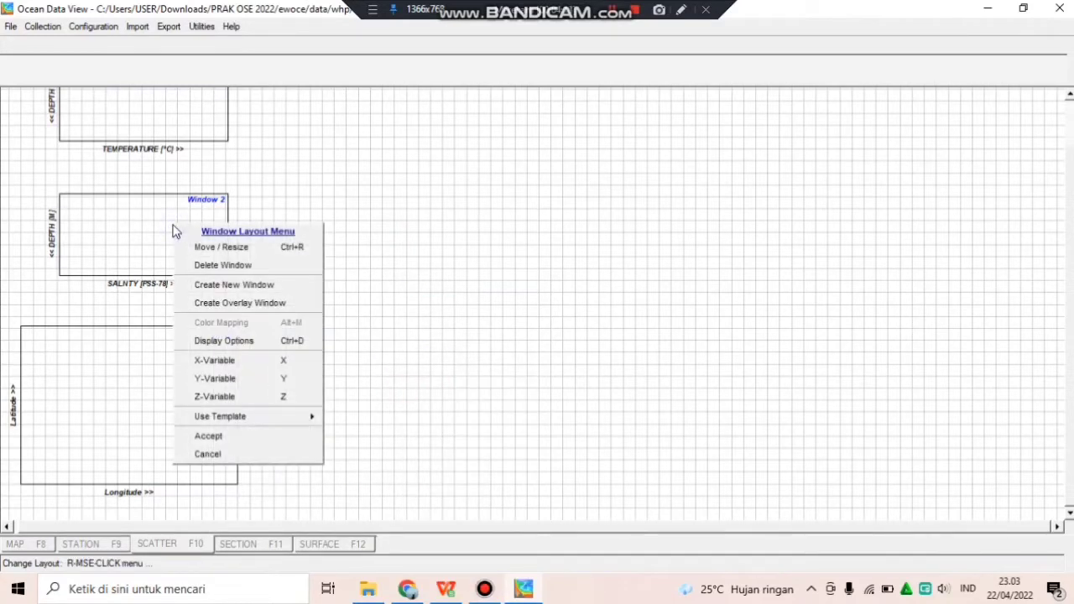
pyautogui.click(189, 247)
pyautogui.moveTo(189, 247); pyautogui.dragTo(645, 484)
pyautogui.press('Return')
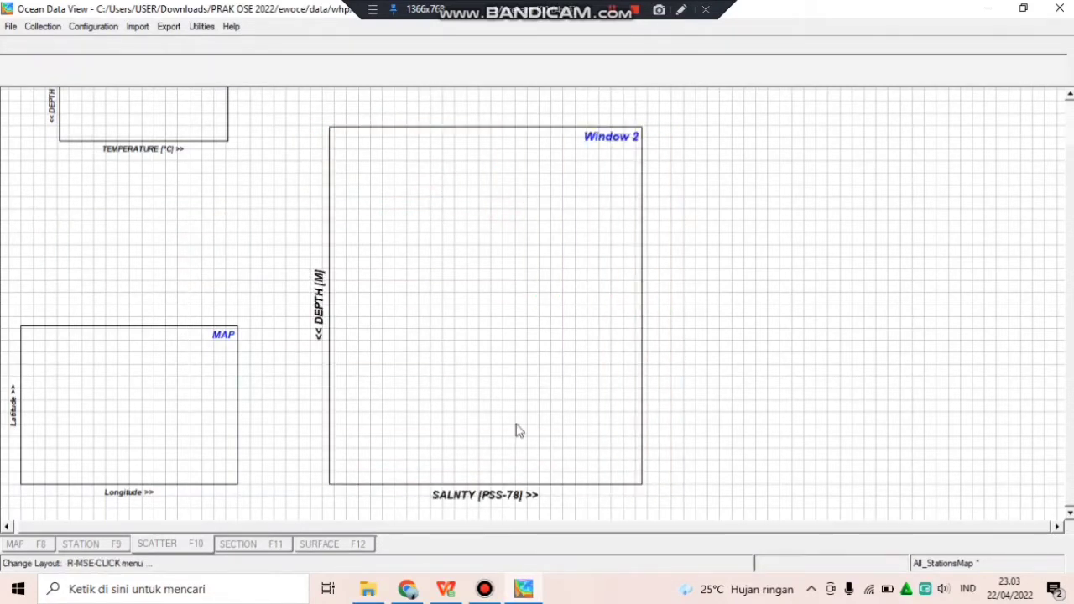
# Enlarge the temperature plot window, place it beyond the salinity plot at similar height, and accept the window layout
pyautogui.rightClick(168, 104)
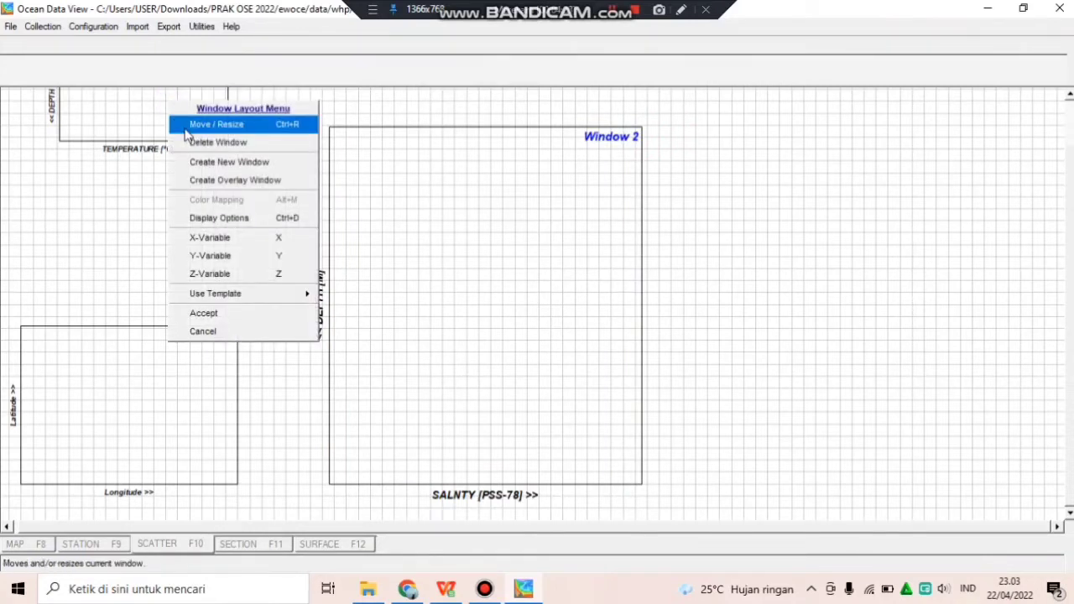
pyautogui.click(186, 126)
pyautogui.moveTo(182, 125); pyautogui.dragTo(1041, 478)
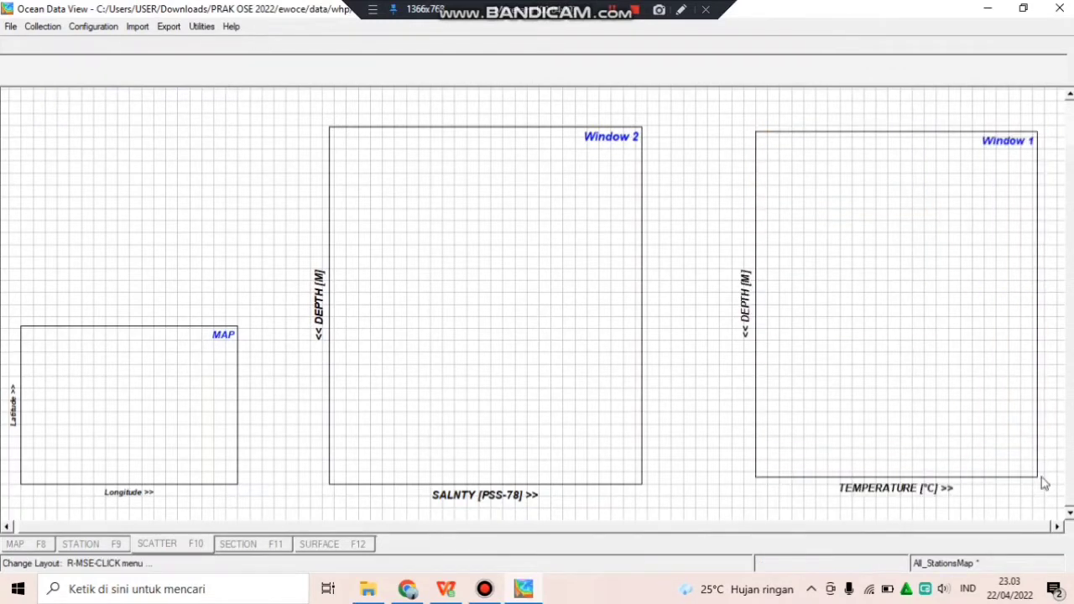
pyautogui.rightClick(712, 357)
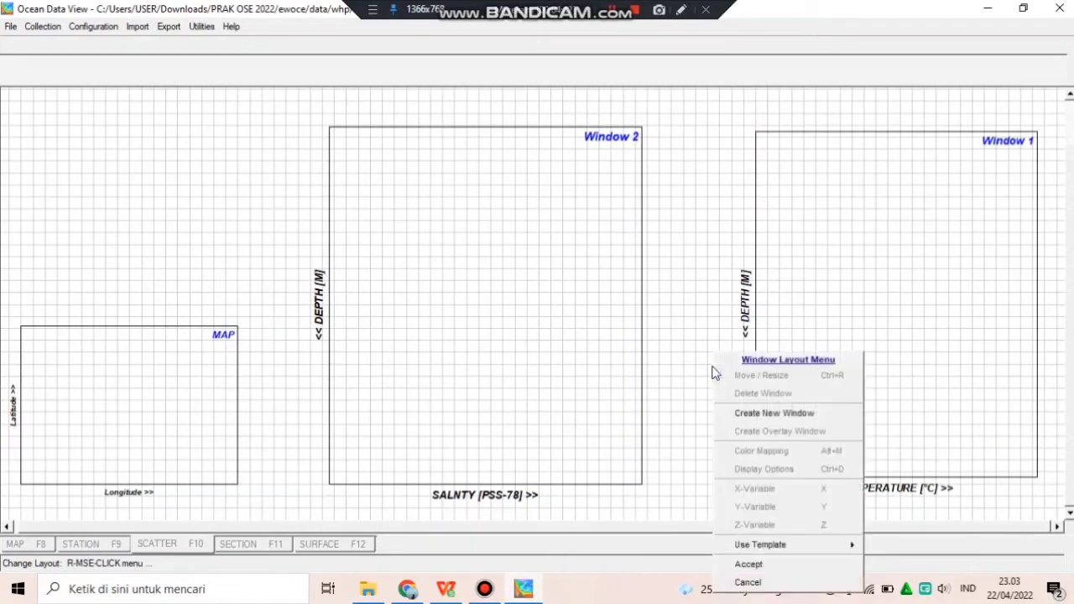
pyautogui.click(748, 564)
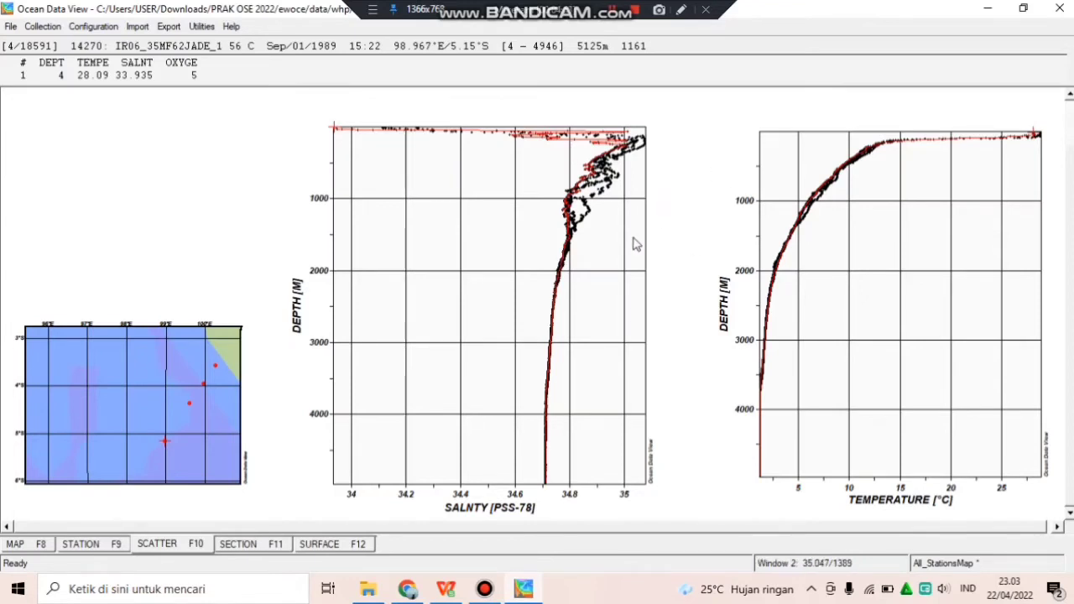
# Set SALNTY [PSS-78] as the Z-variable of the salinity plot
pyautogui.rightClick(515, 237)
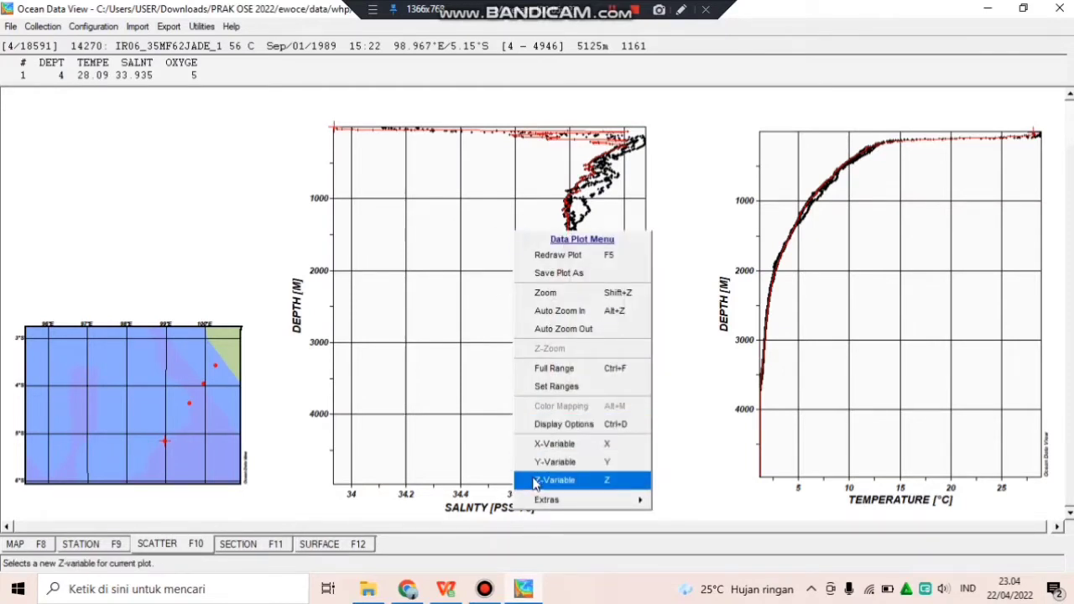
pyautogui.click(534, 482)
pyautogui.click(484, 192)
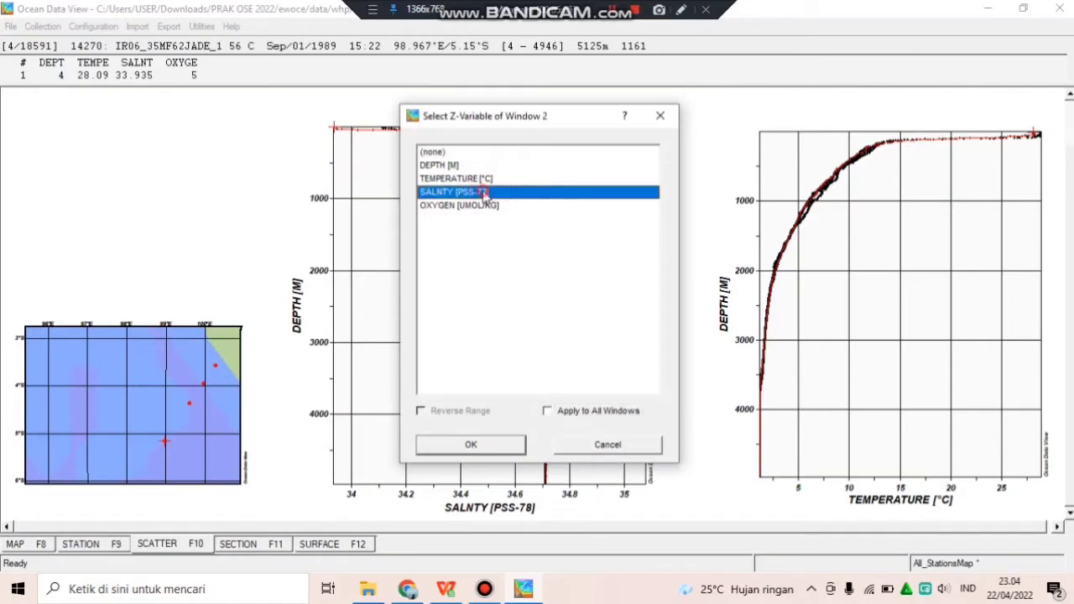
pyautogui.click(447, 444)
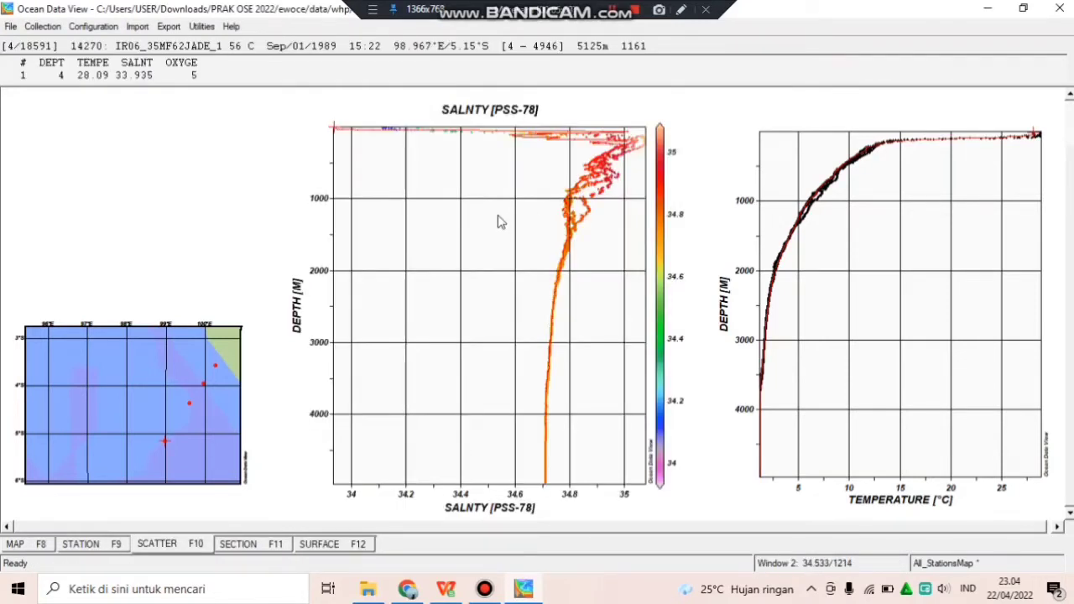
# Set TEMPERATURE [°C] as the Z-variable of the temperature plot
pyautogui.rightClick(844, 224)
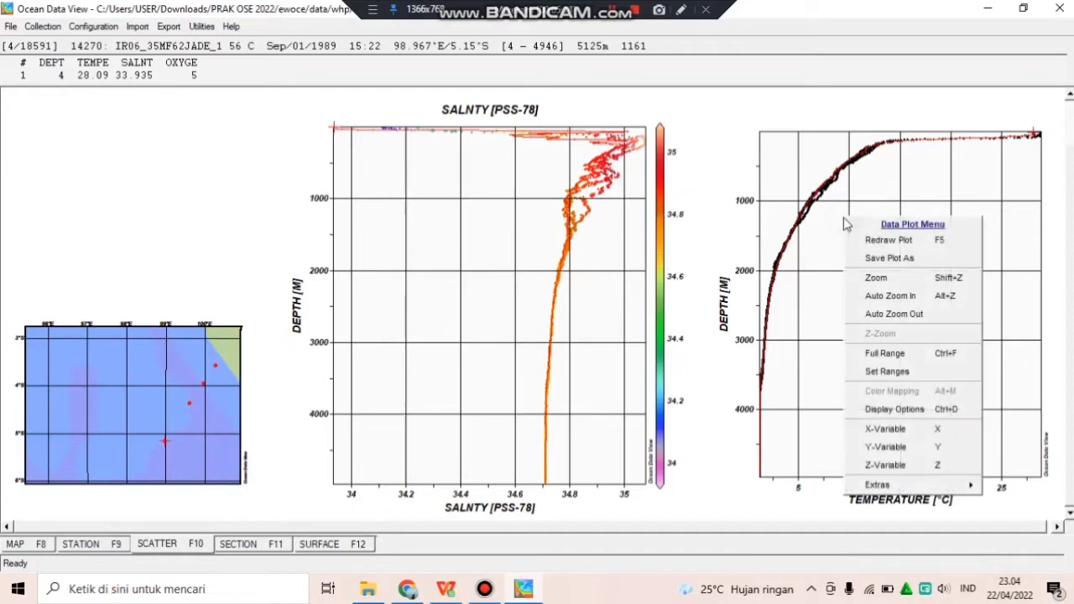
pyautogui.click(891, 466)
pyautogui.click(468, 180)
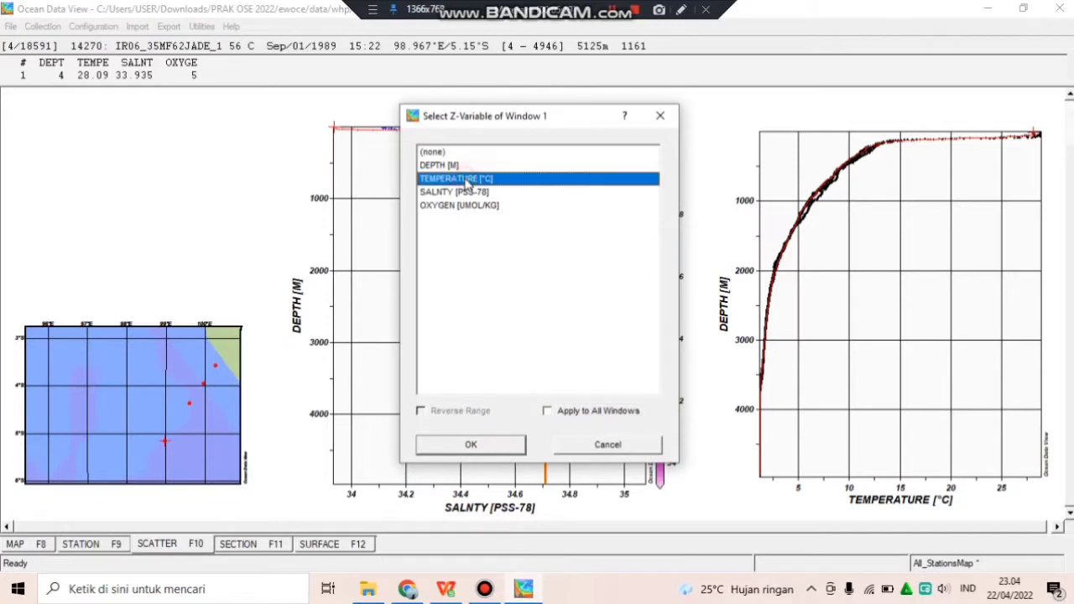
pyautogui.click(471, 445)
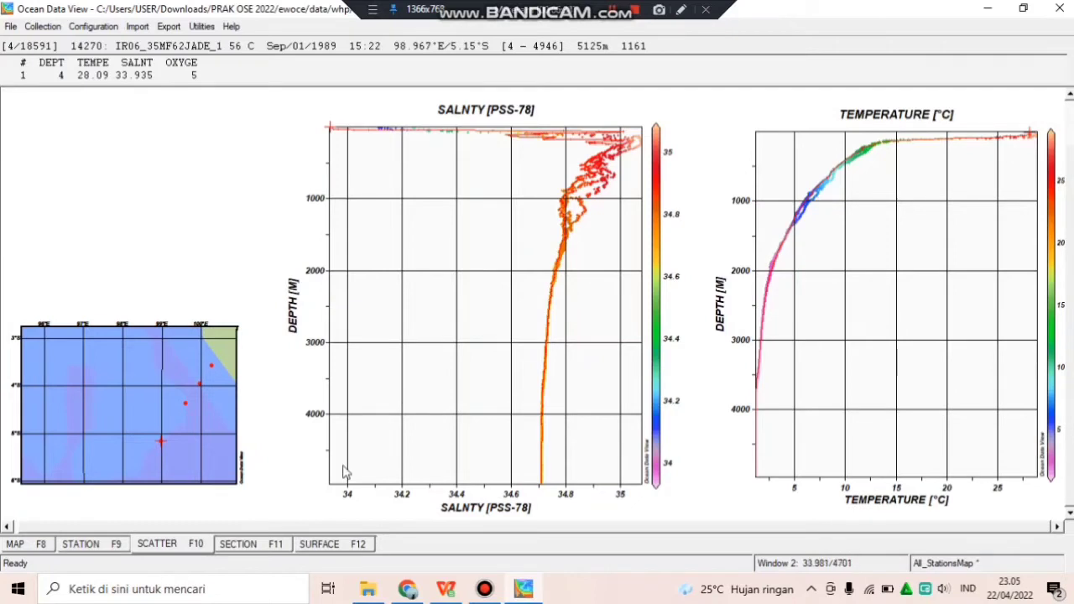
# Define a section spine through the four stations from northeast to southwest, keeping Distance [km] as the section coordinate and Station Depths as bathymetry
pyautogui.click(266, 547)
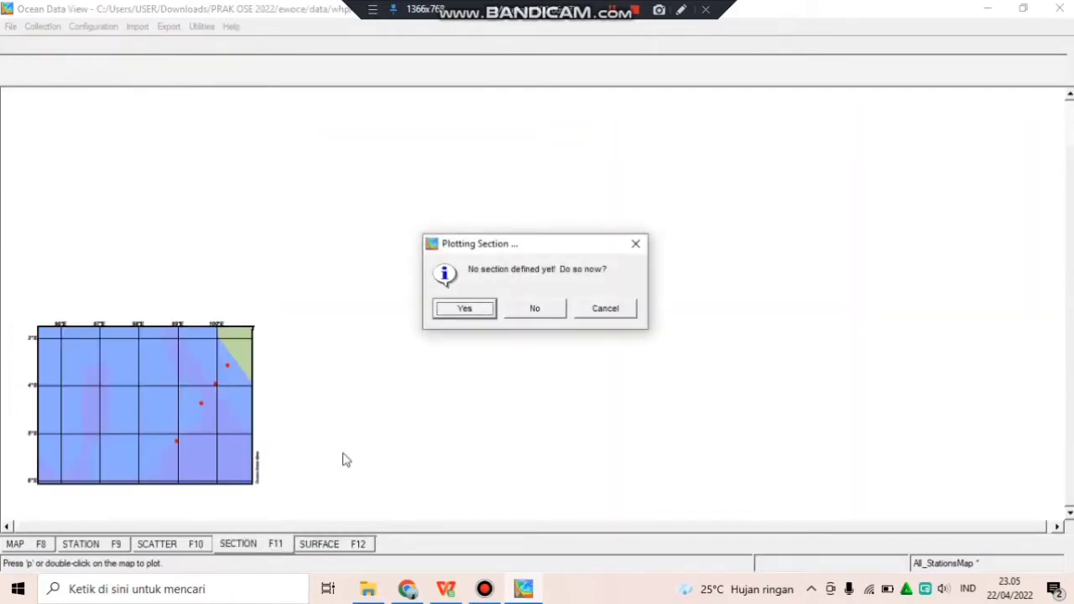
pyautogui.click(464, 308)
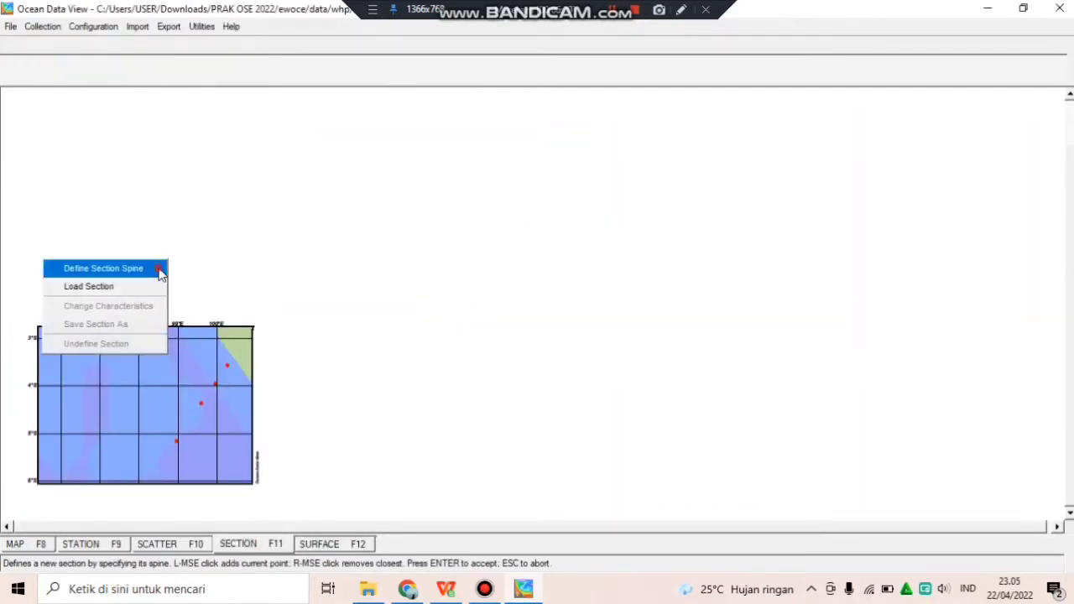
pyautogui.click(161, 272)
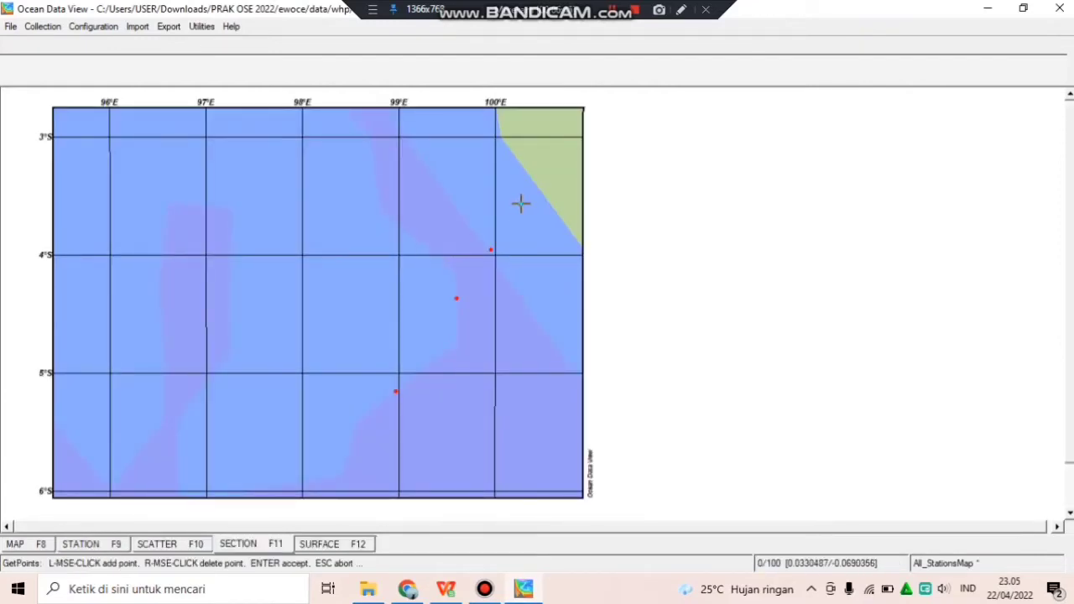
pyautogui.click(490, 249)
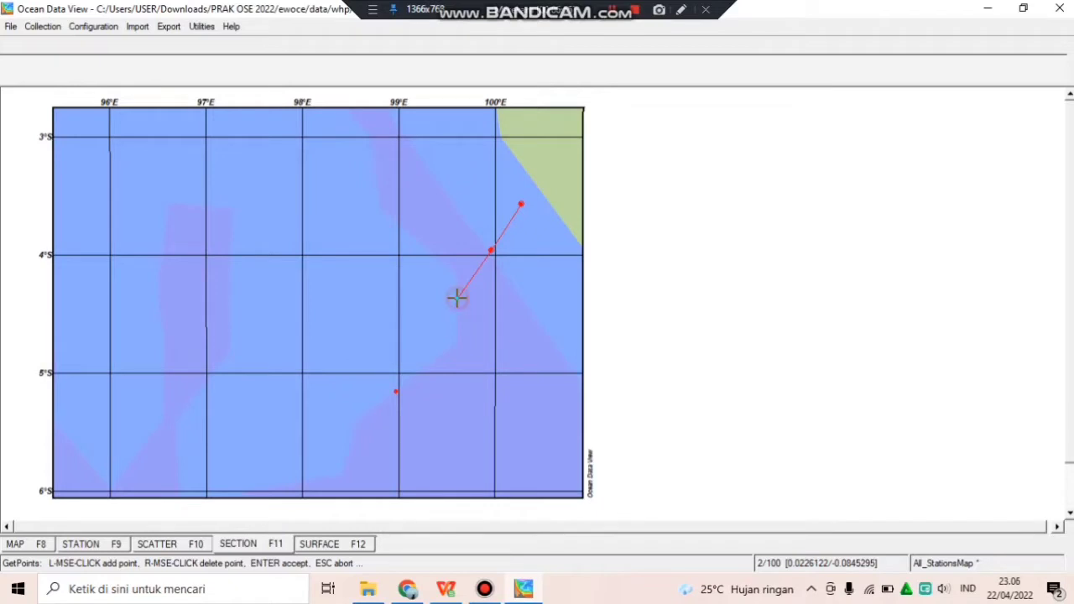
pyautogui.click(456, 298)
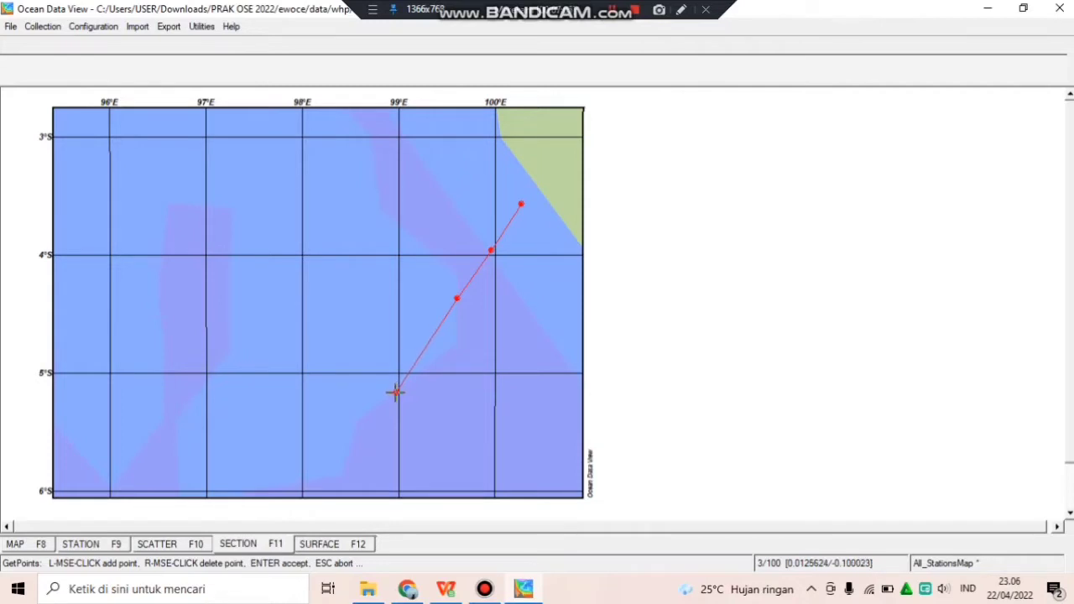
pyautogui.press('Return')
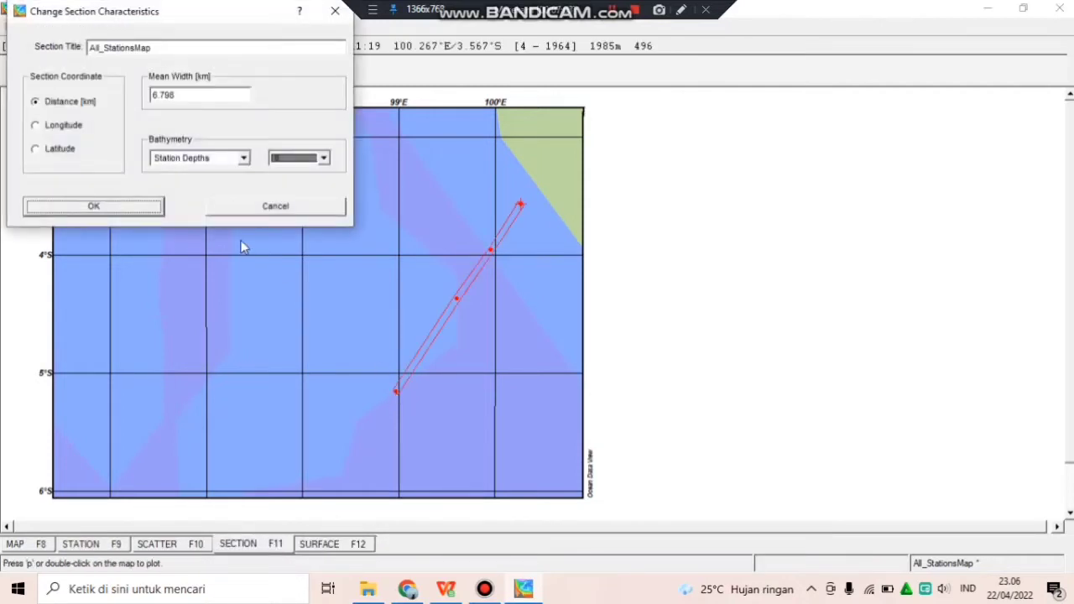
pyautogui.click(93, 205)
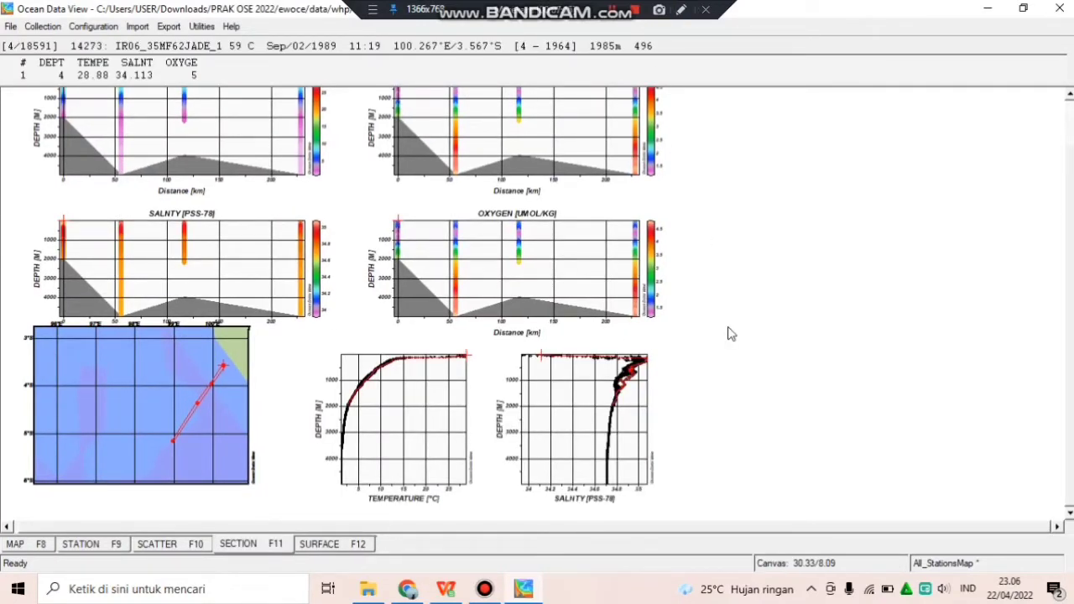
# Delete both oxygen section windows and the small temperature and salinity profile windows from the section layout
pyautogui.rightClick(799, 235)
pyautogui.click(855, 461)
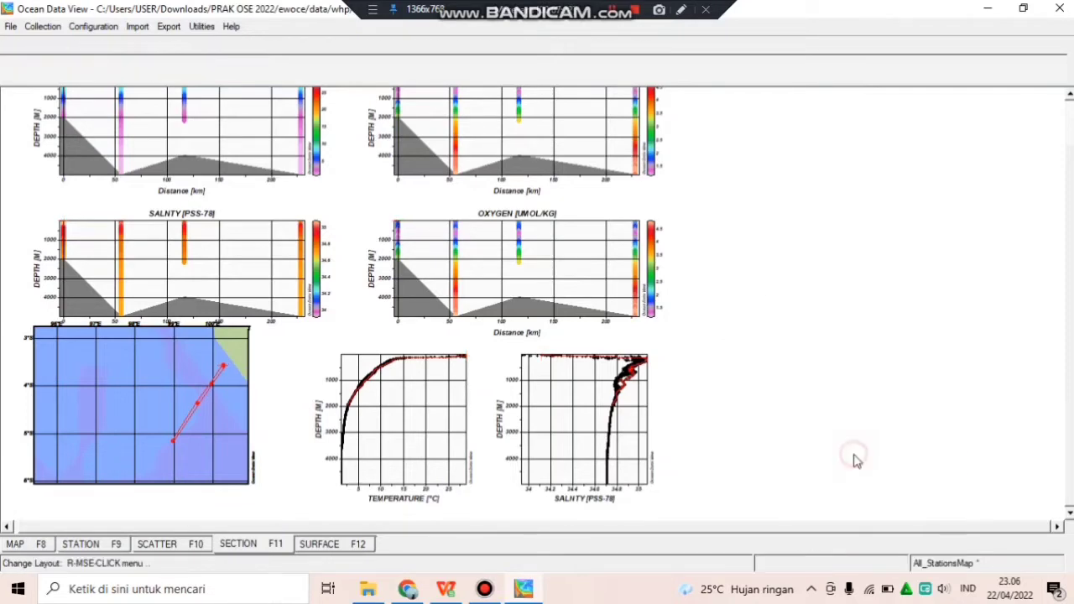
pyautogui.rightClick(625, 375)
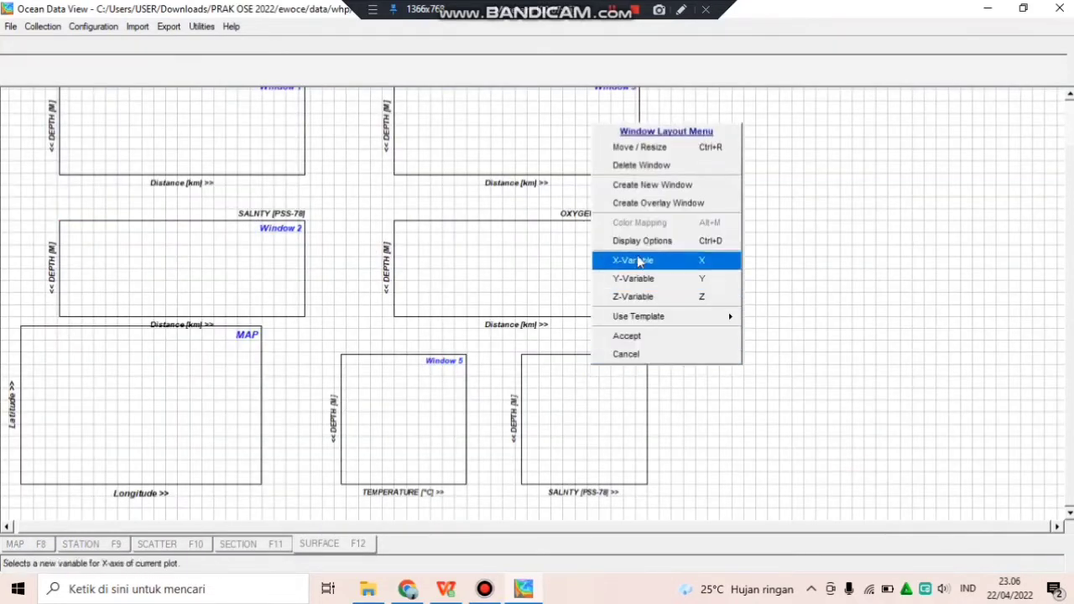
pyautogui.click(625, 165)
pyautogui.rightClick(597, 245)
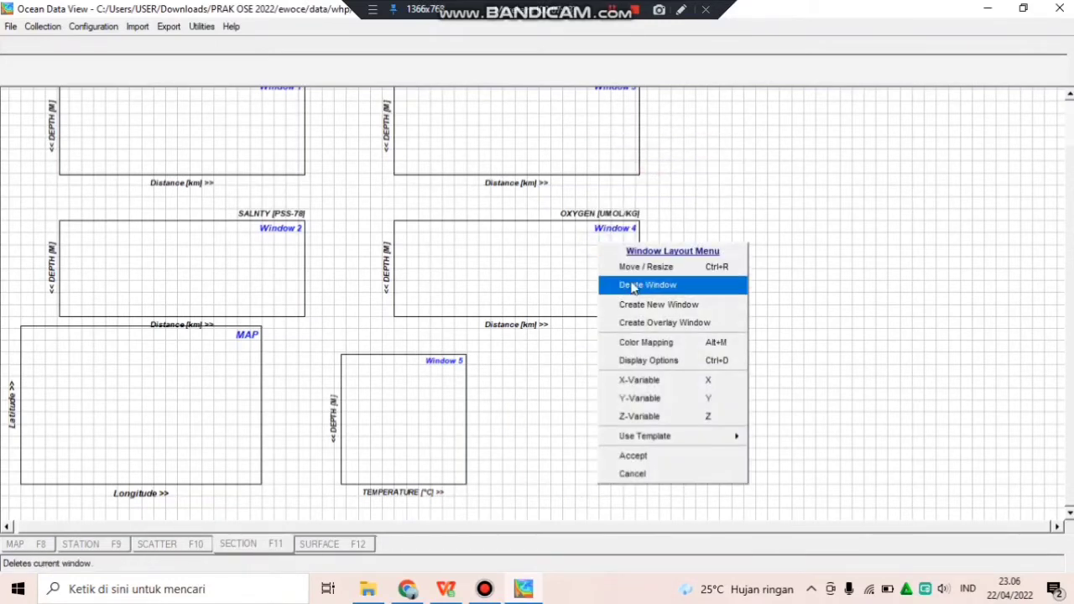
pyautogui.click(630, 283)
pyautogui.rightClick(384, 435)
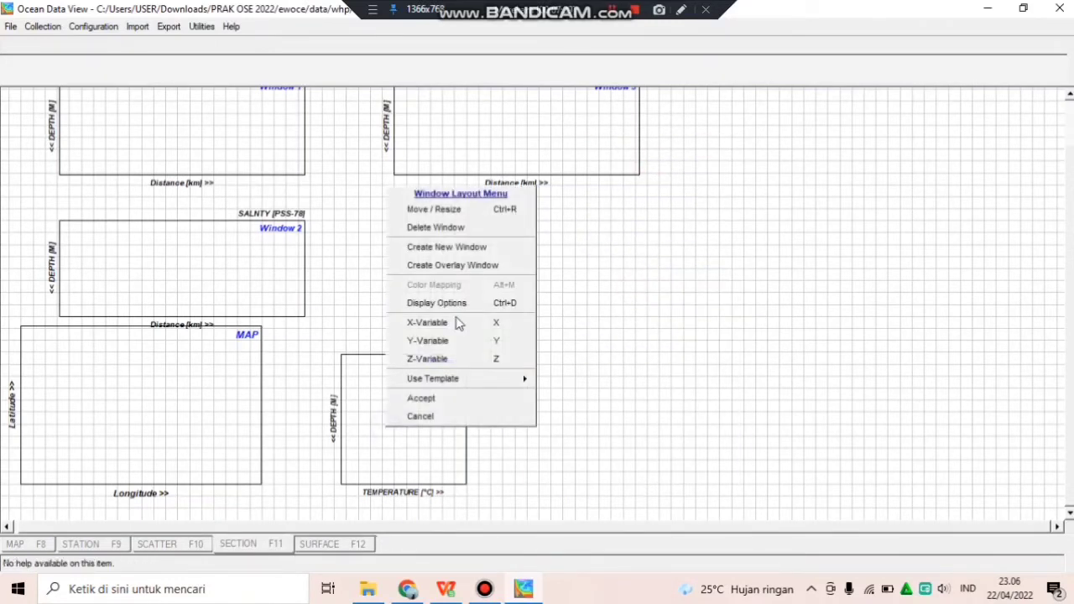
pyautogui.click(435, 228)
pyautogui.rightClick(477, 139)
pyautogui.click(493, 183)
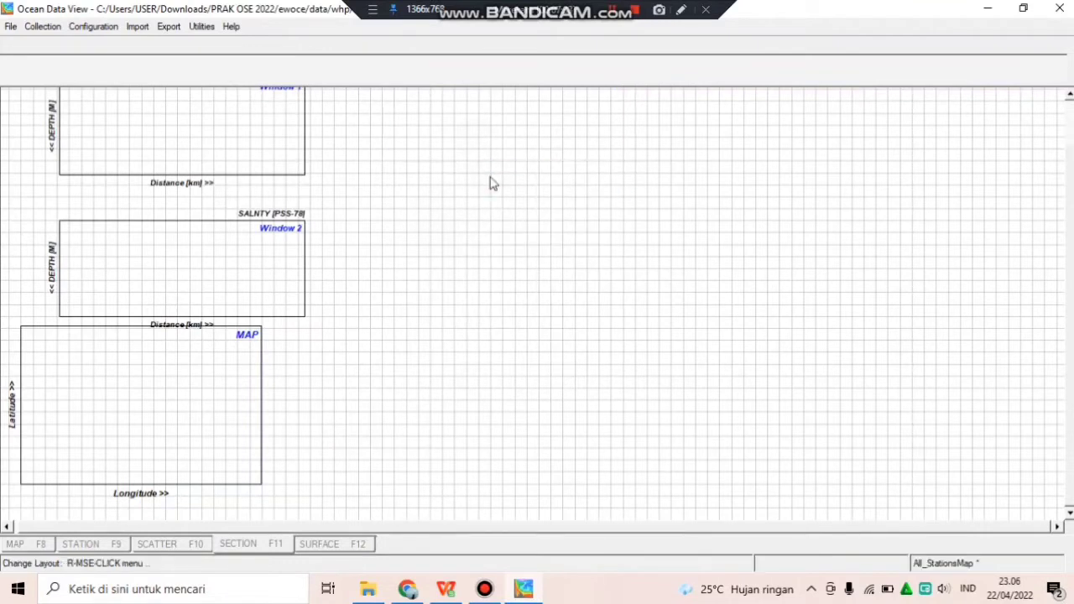
# Move the temperature section window to the empty area beyond the map and enlarge it into a wide plot across the upper canvas
pyautogui.rightClick(197, 134)
pyautogui.click(243, 155)
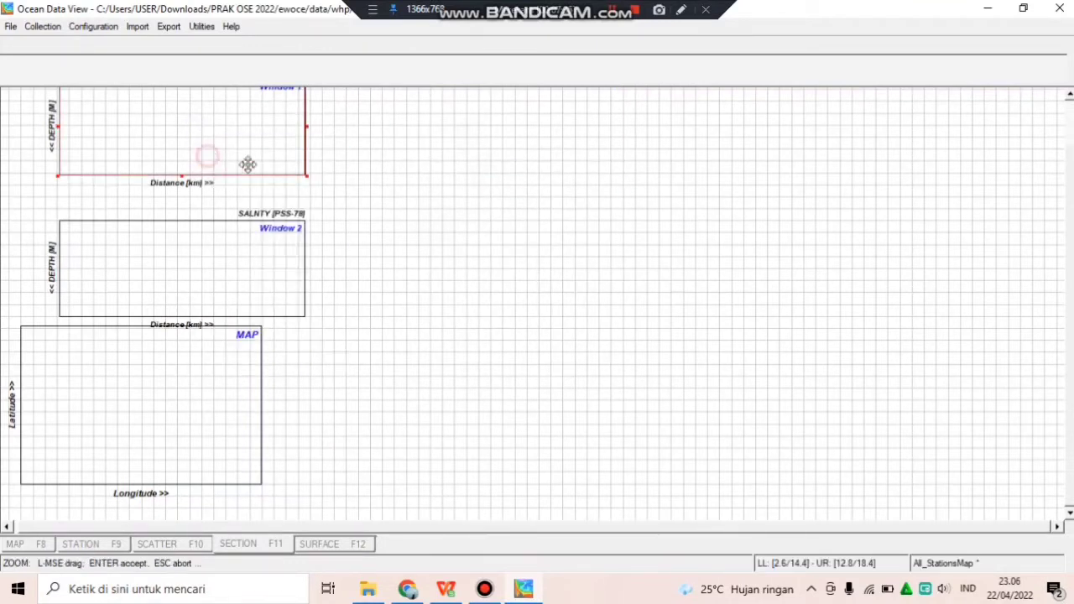
pyautogui.moveTo(247, 163); pyautogui.dragTo(654, 199)
pyautogui.moveTo(715, 219); pyautogui.dragTo(992, 293)
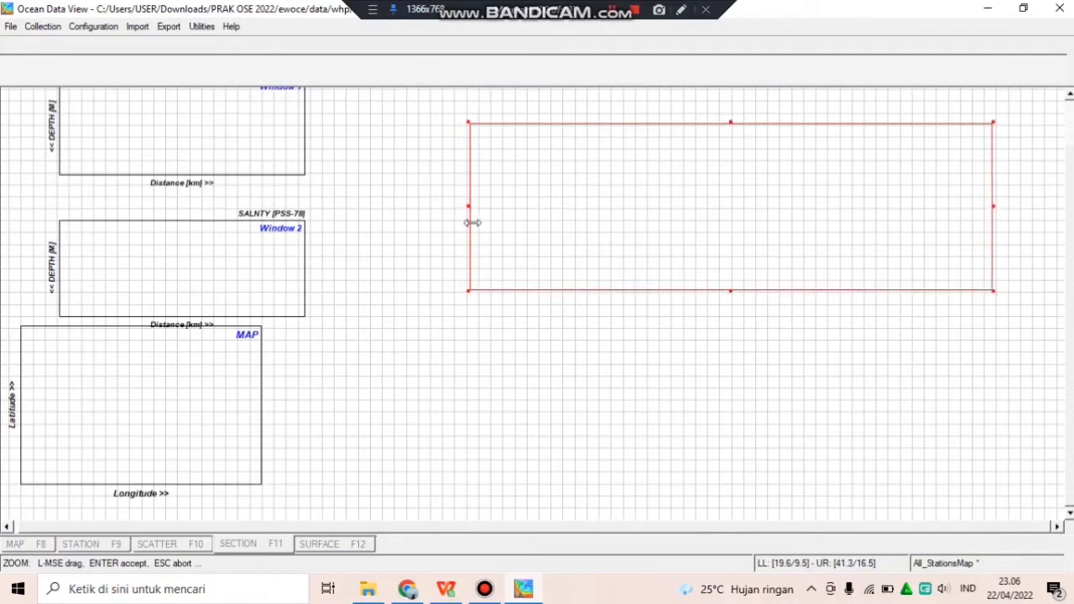
pyautogui.moveTo(471, 218); pyautogui.dragTo(427, 220)
pyautogui.moveTo(424, 291); pyautogui.dragTo(414, 302)
pyautogui.press('Return')
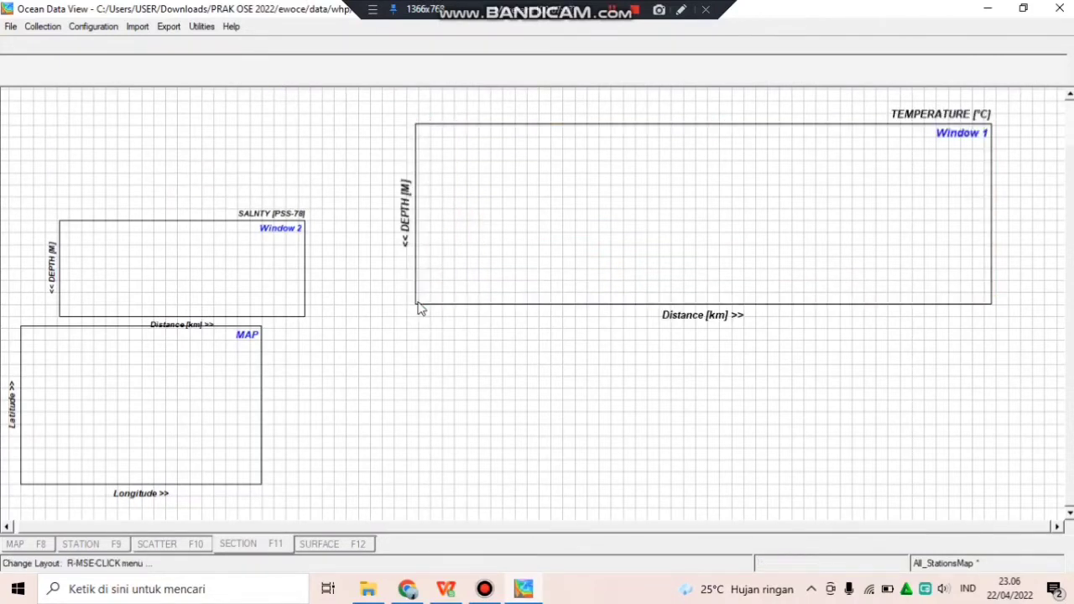
# Move the salinity section window below the temperature section and enlarge it to a similar width and height
pyautogui.rightClick(280, 278)
pyautogui.click(305, 308)
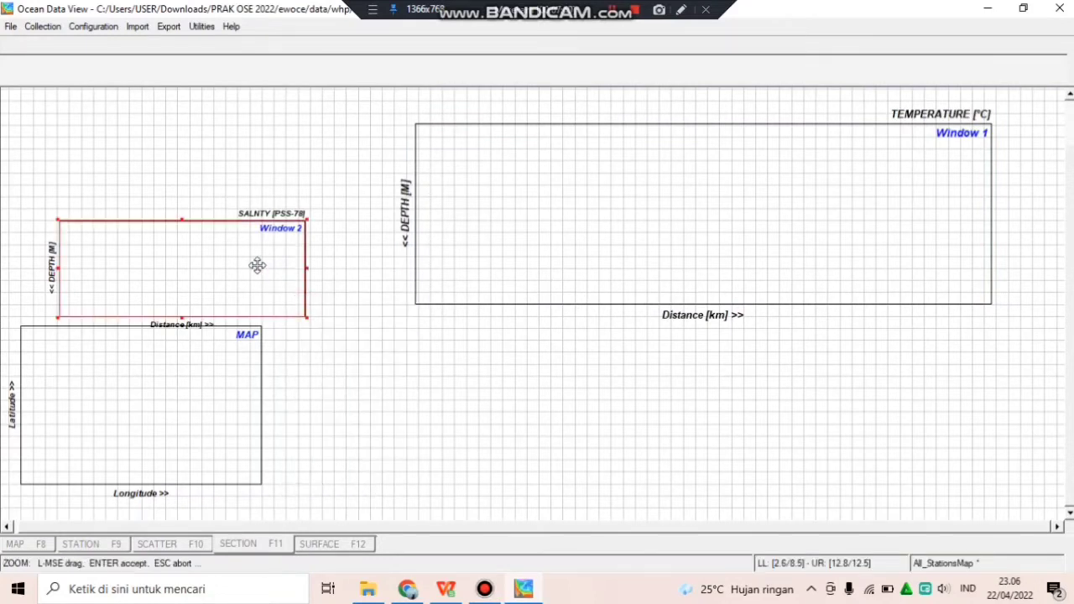
pyautogui.moveTo(256, 263); pyautogui.dragTo(789, 397)
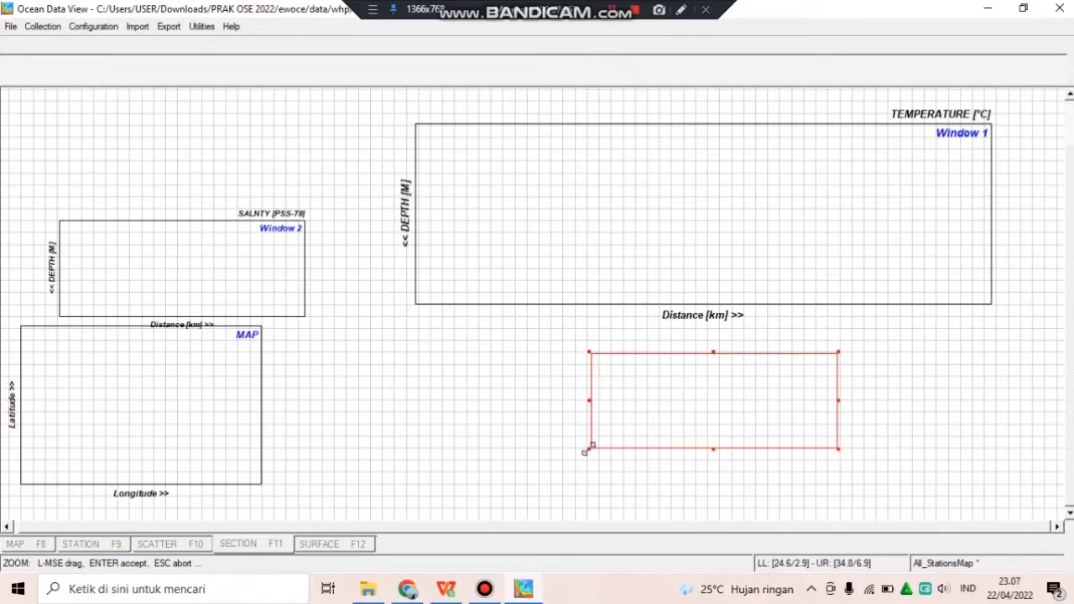
pyautogui.moveTo(586, 451); pyautogui.dragTo(407, 481)
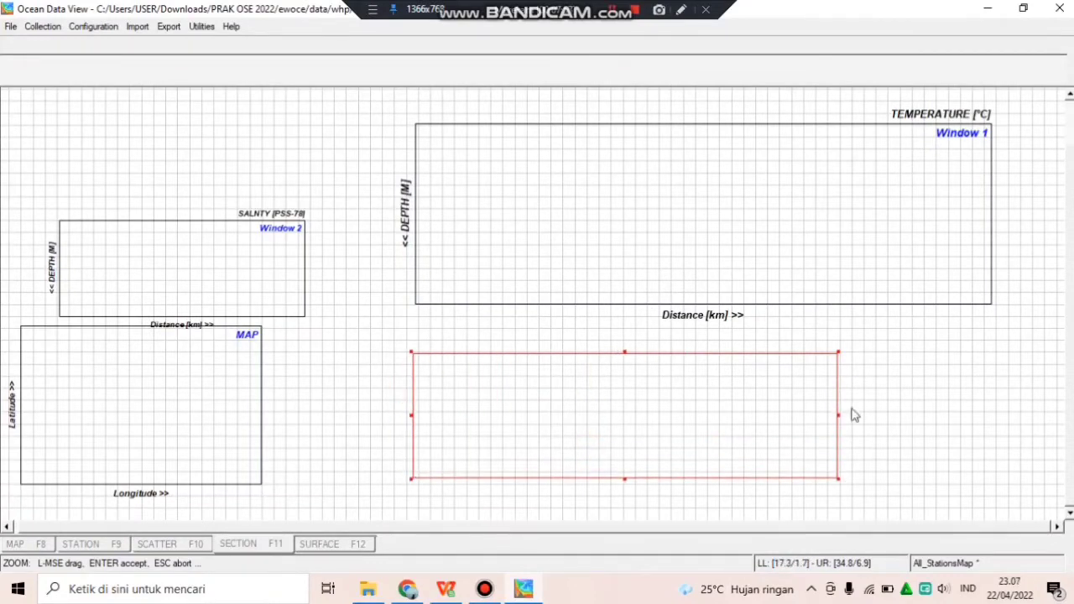
pyautogui.moveTo(837, 412); pyautogui.dragTo(992, 420)
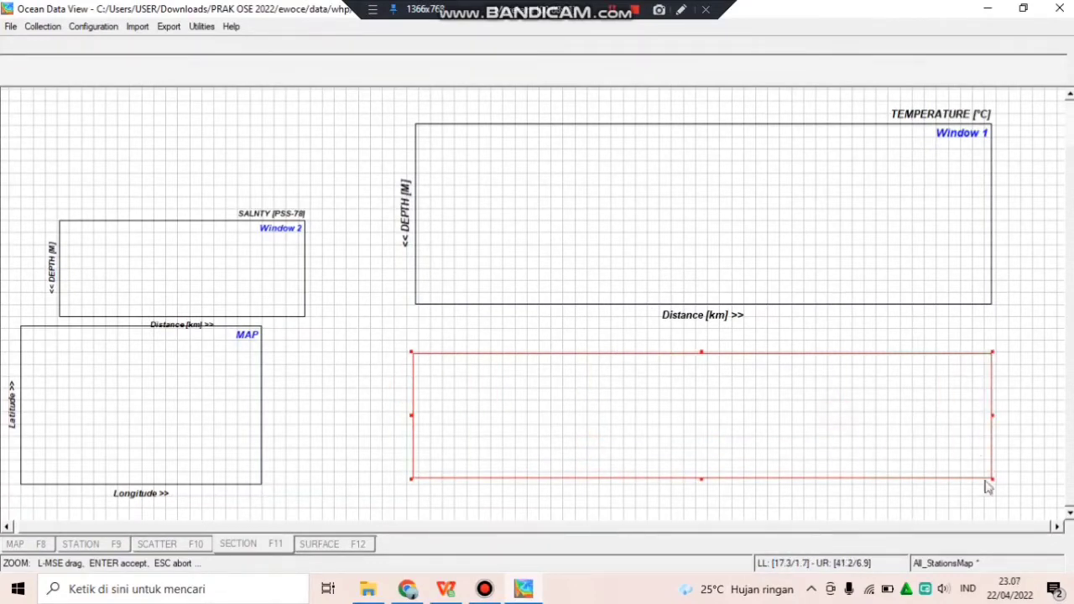
pyautogui.moveTo(988, 477); pyautogui.dragTo(1007, 518)
pyautogui.press('Return')
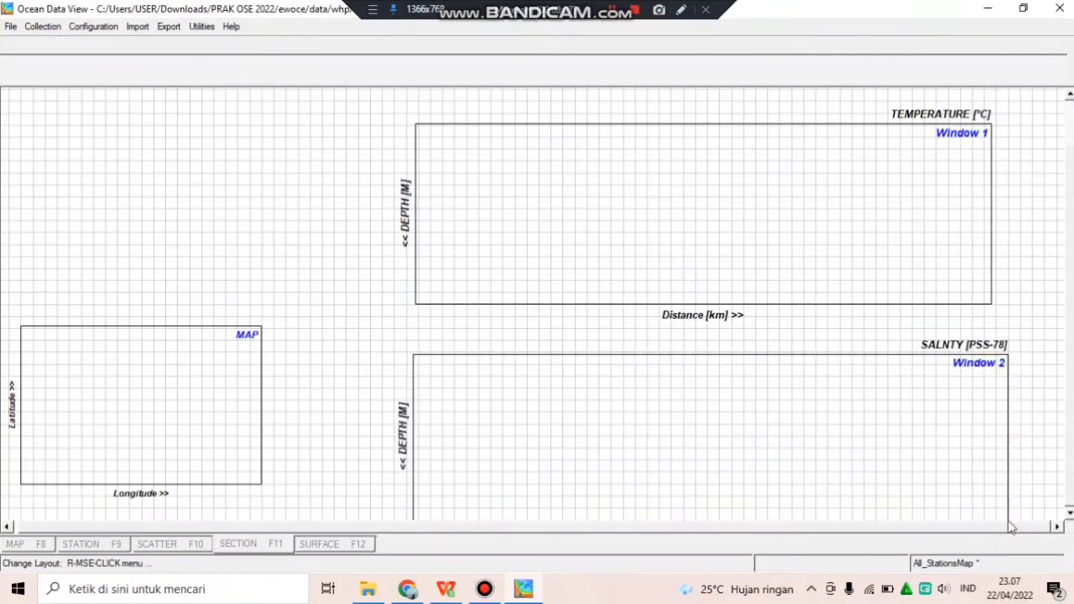
# Shift the temperature section window slightly upward to widen the gap above the salinity section
pyautogui.rightClick(941, 288)
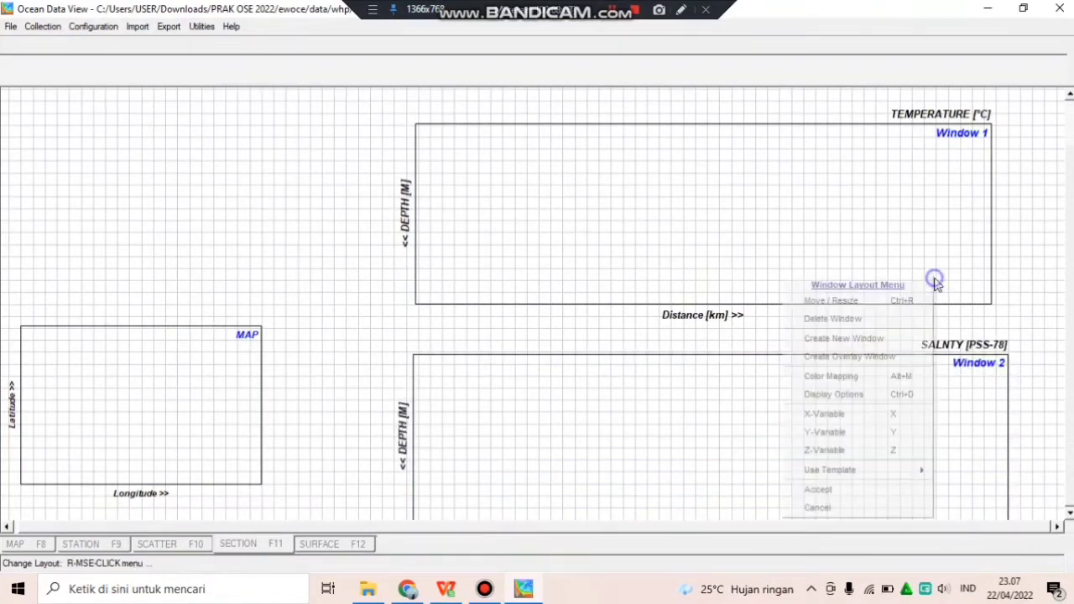
pyautogui.click(885, 295)
pyautogui.moveTo(885, 295)
pyautogui.mouseDown()
pyautogui.moveTo(874, 287)
pyautogui.moveTo(881, 275)
pyautogui.mouseUp()
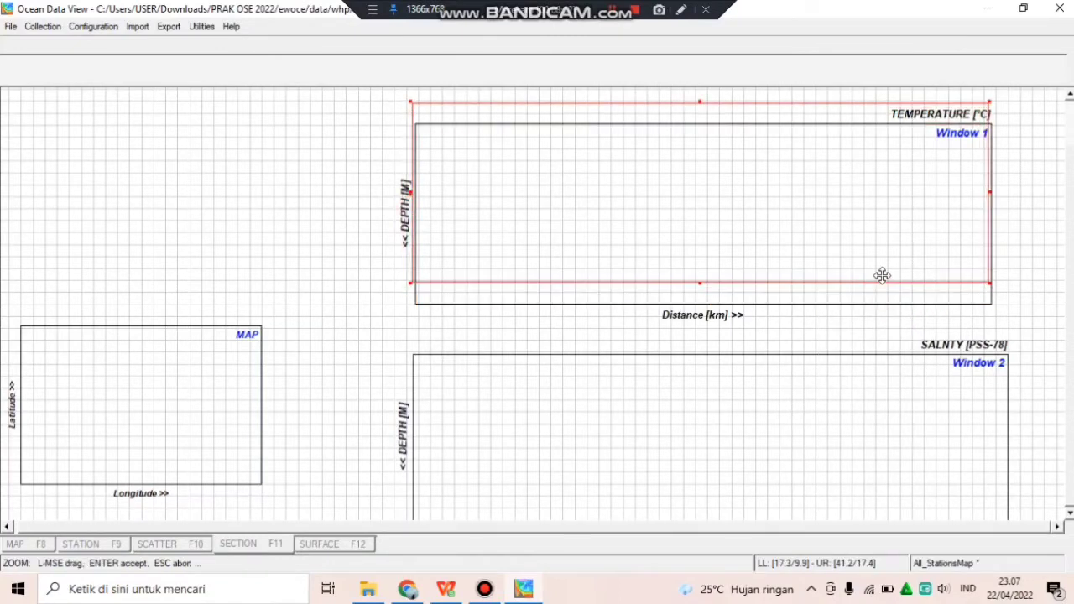
pyautogui.press('Return')
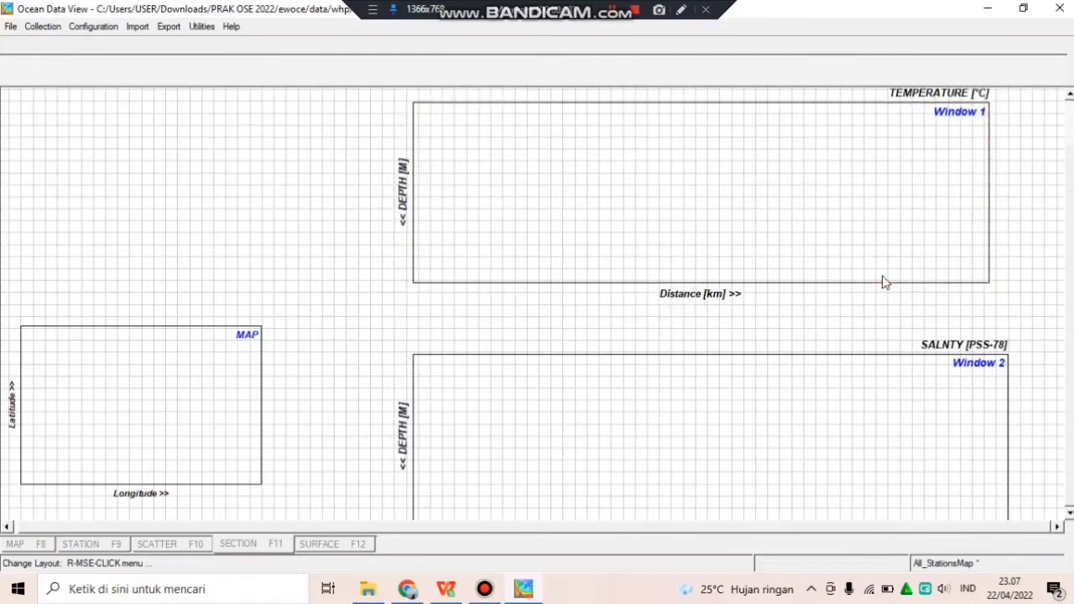
# Shift the salinity section window slightly upward so it fits fully on the visible canvas, and accept the window layout
pyautogui.rightClick(802, 396)
pyautogui.click(824, 179)
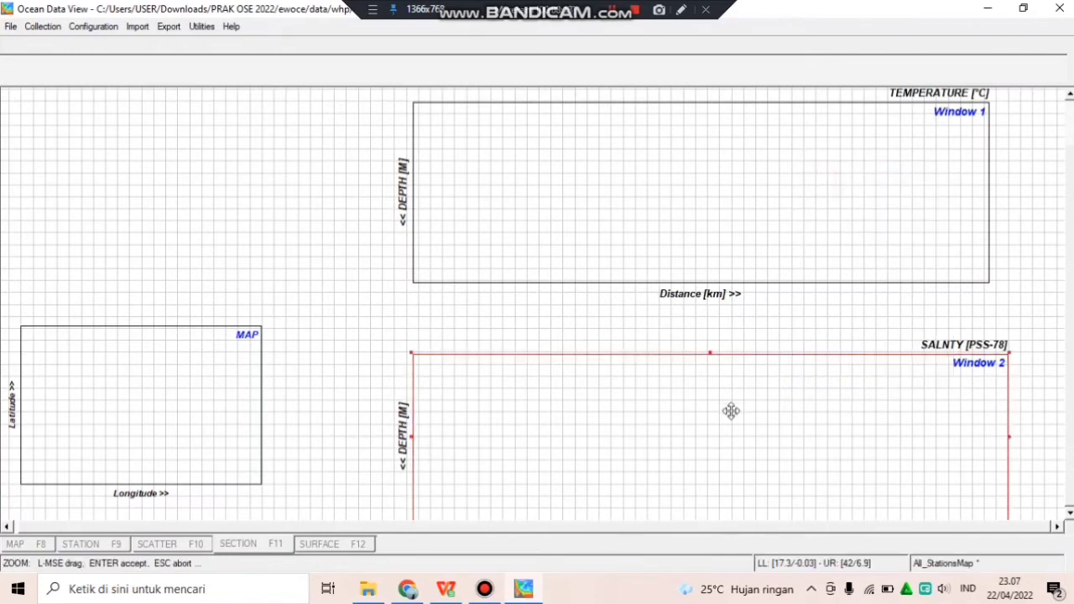
pyautogui.moveTo(731, 415); pyautogui.dragTo(728, 391)
pyautogui.press('Return')
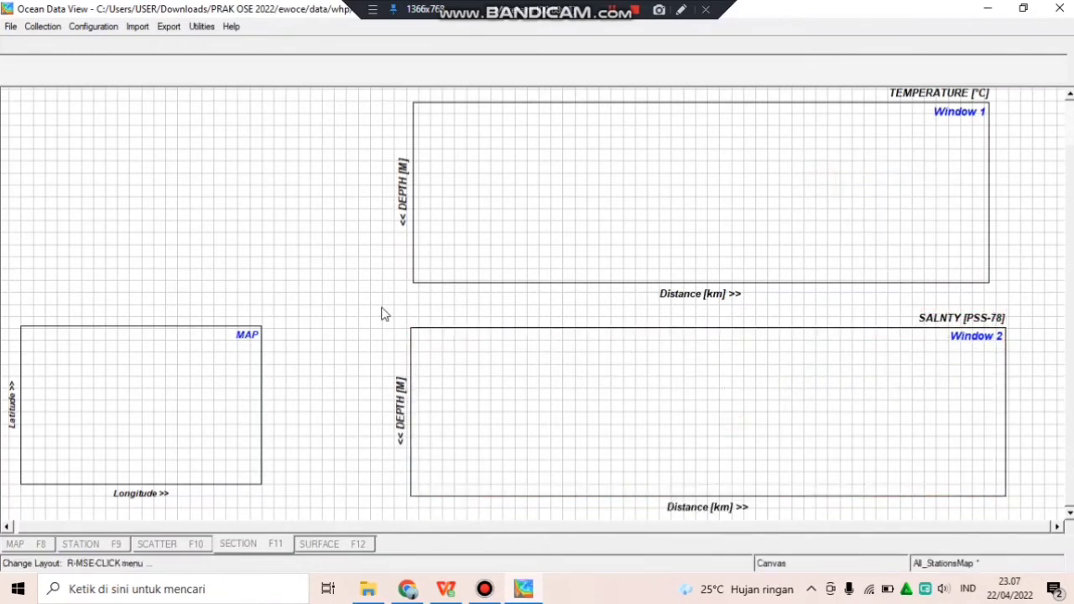
pyautogui.rightClick(346, 284)
pyautogui.click(392, 495)
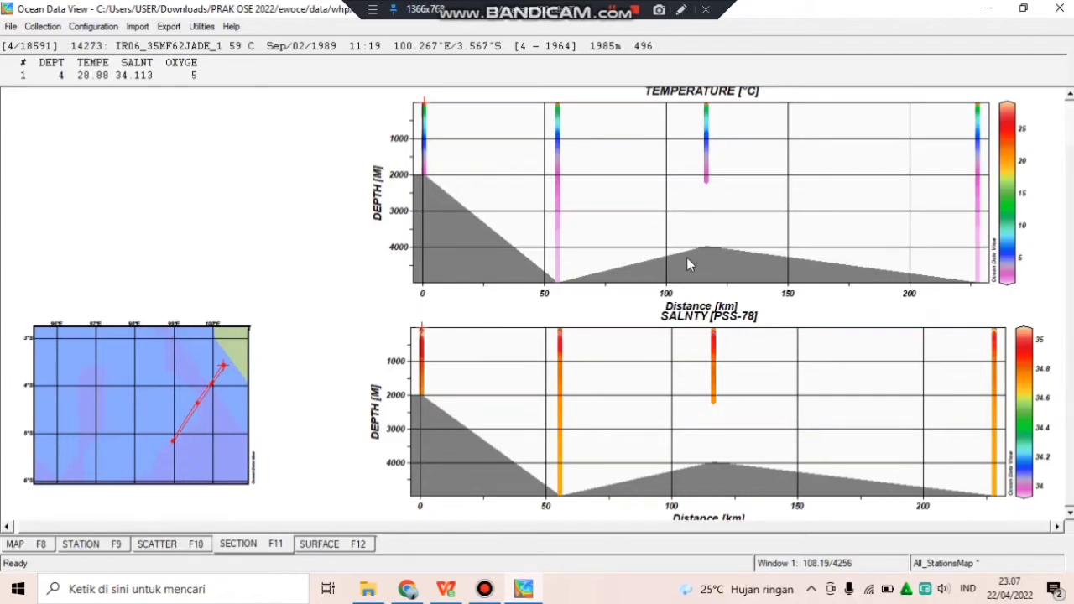
# Display the temperature section as a gridded field with VG Gridding and X and Y scale-lengths of 200
pyautogui.rightClick(680, 227)
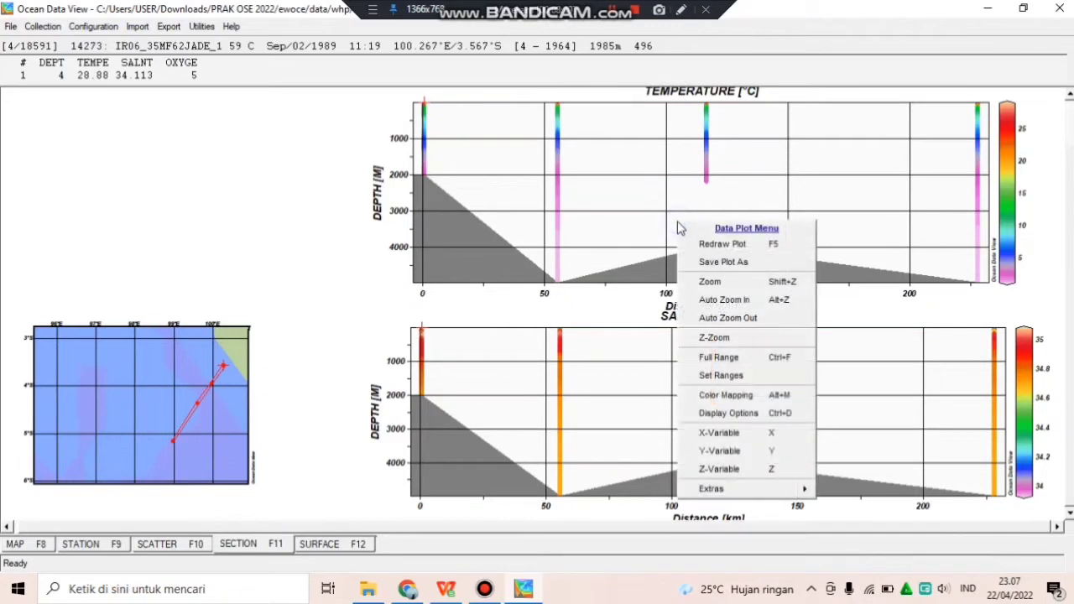
pyautogui.click(727, 412)
pyautogui.click(518, 290)
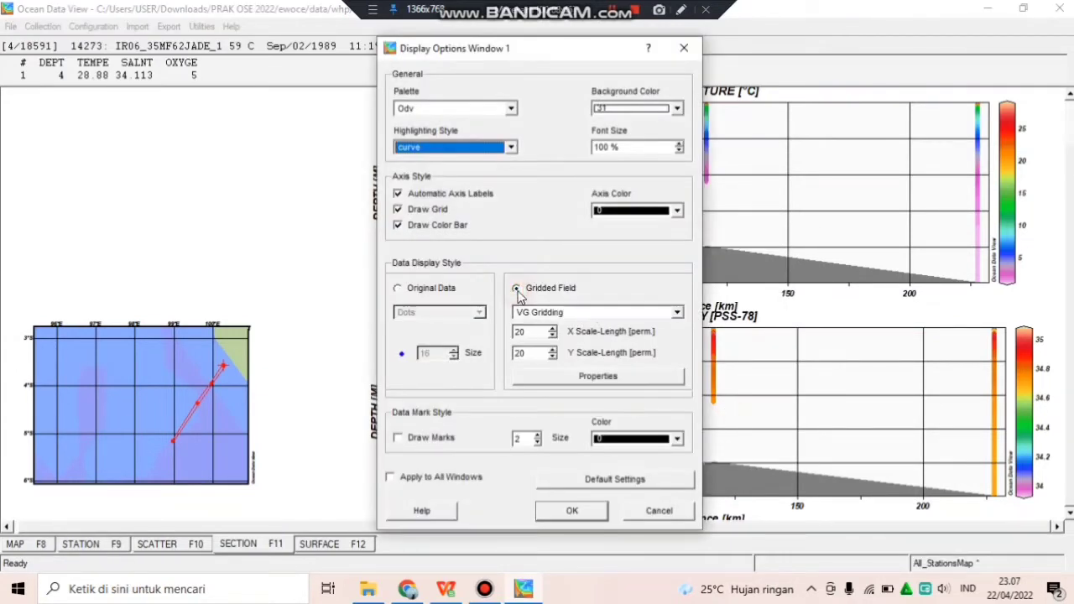
pyautogui.click(527, 332)
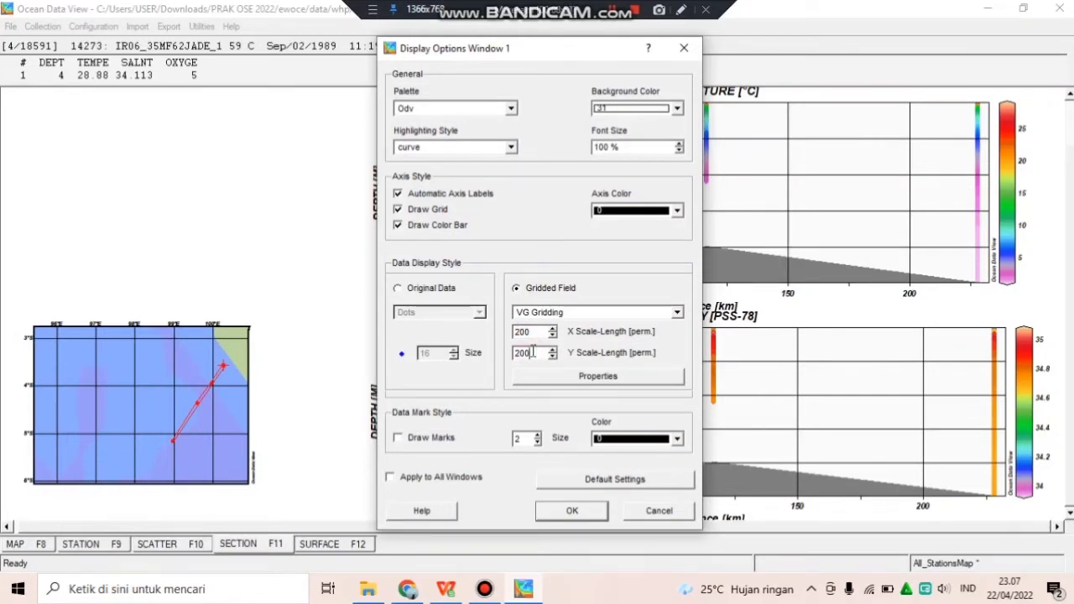
# Add contour lines from 0 to 30 in increments of 2.5 to the temperature section and apply its display options
pyautogui.click(580, 379)
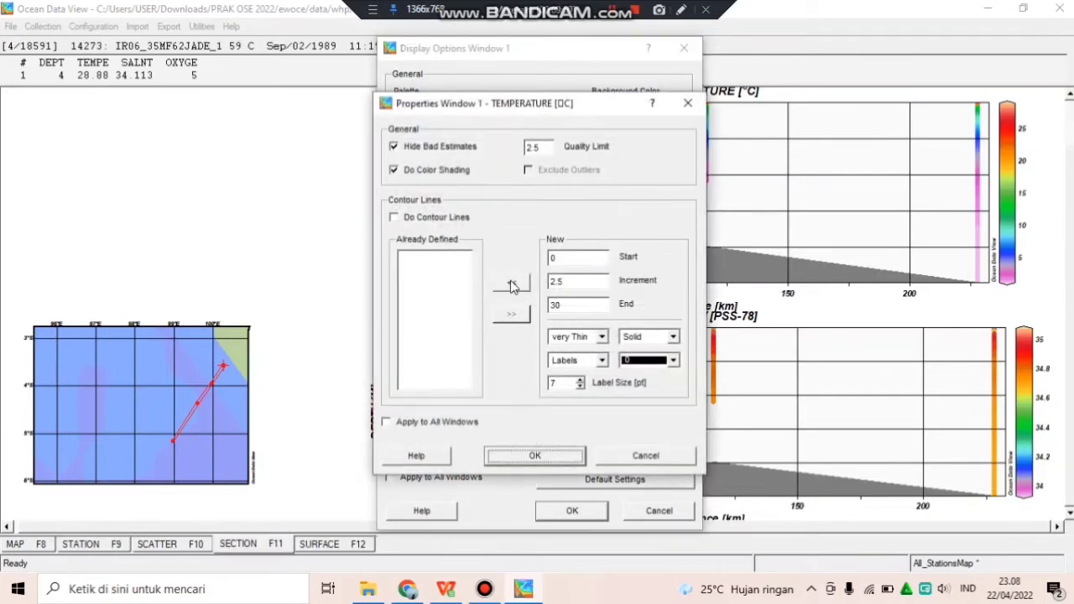
pyautogui.click(513, 286)
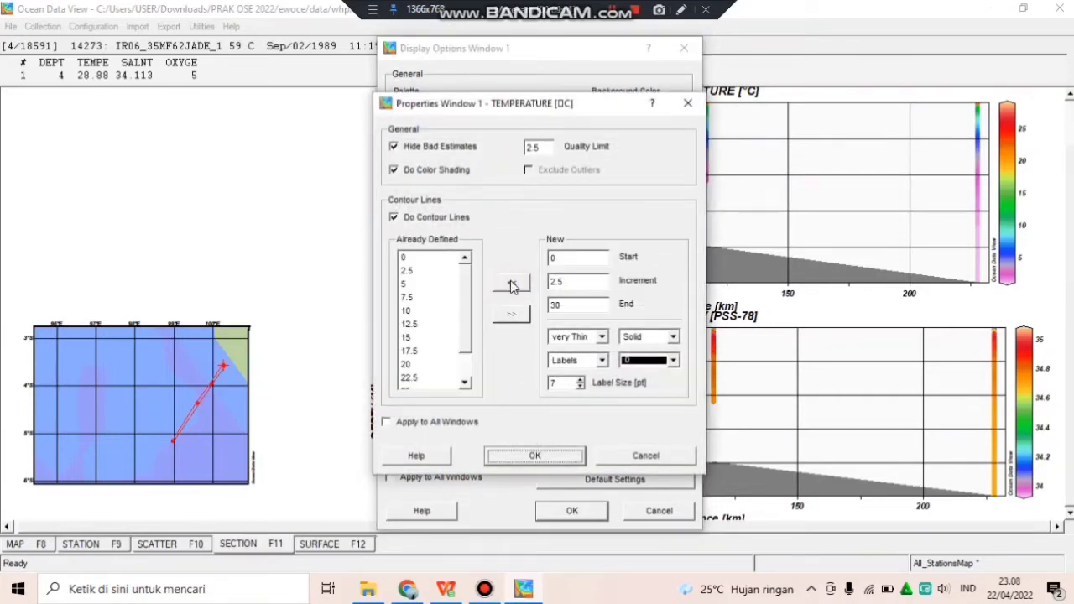
pyautogui.click(537, 455)
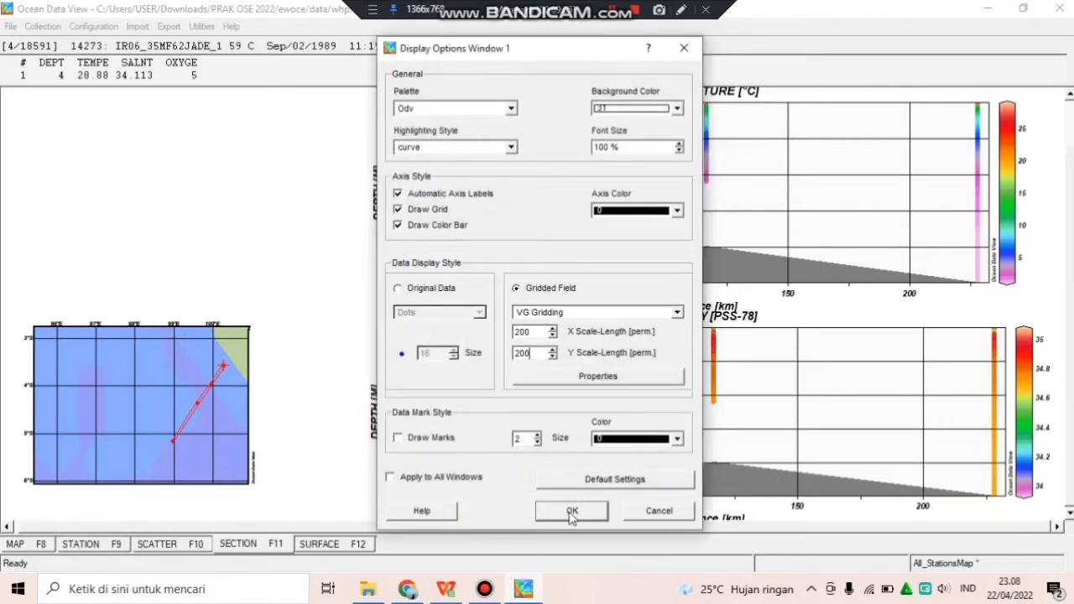
pyautogui.click(571, 512)
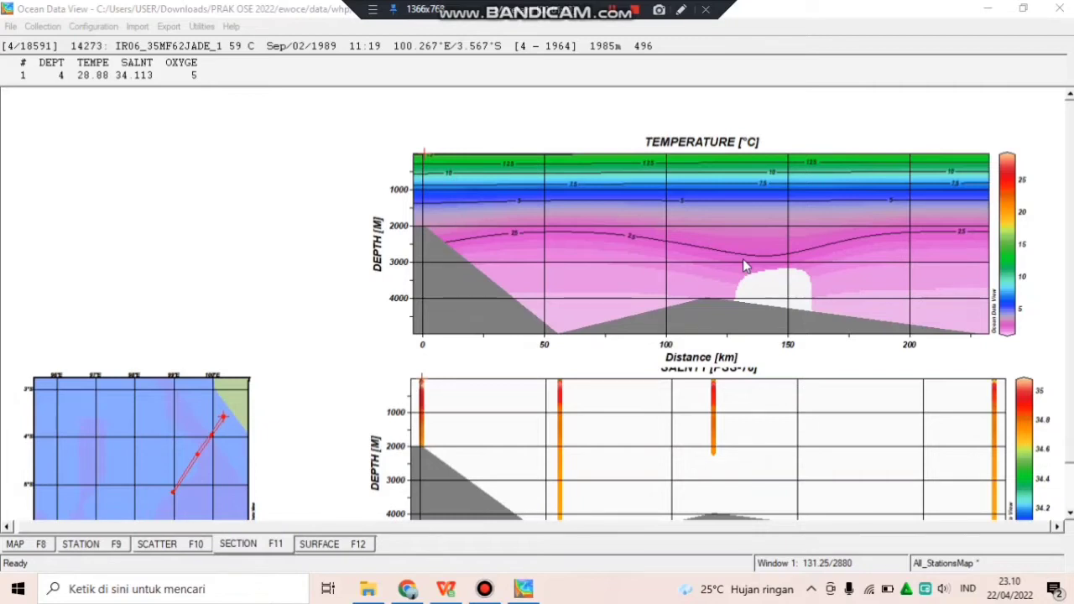
# Display the salinity section as a gridded field with VG Gridding and X and Y scale-lengths of 200
pyautogui.rightClick(777, 434)
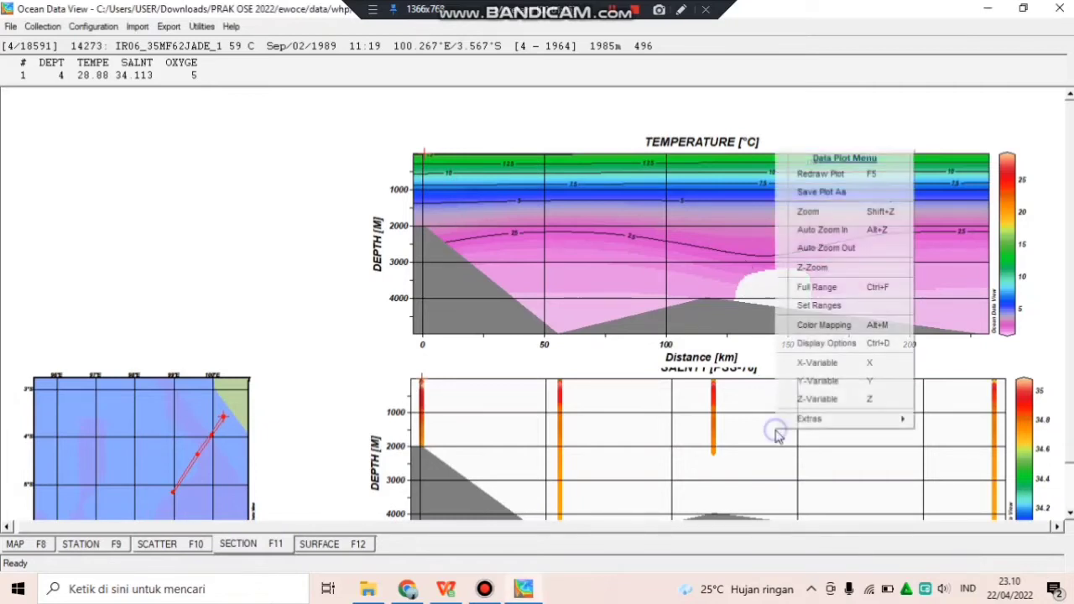
pyautogui.click(825, 343)
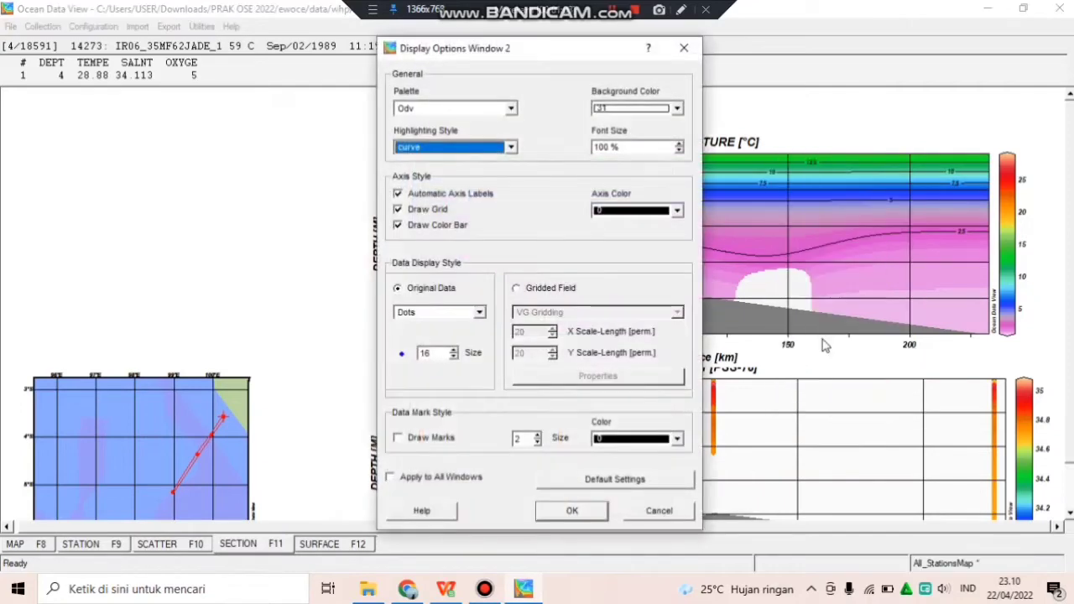
pyautogui.click(517, 288)
pyautogui.click(537, 332)
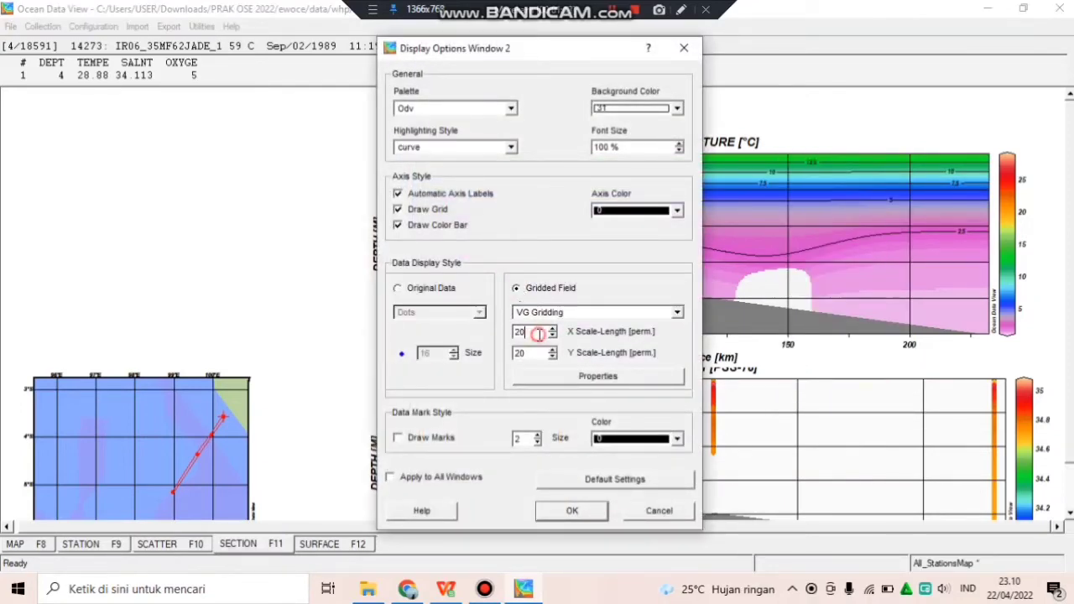
pyautogui.write('0')
pyautogui.click(535, 353)
pyautogui.write('0')
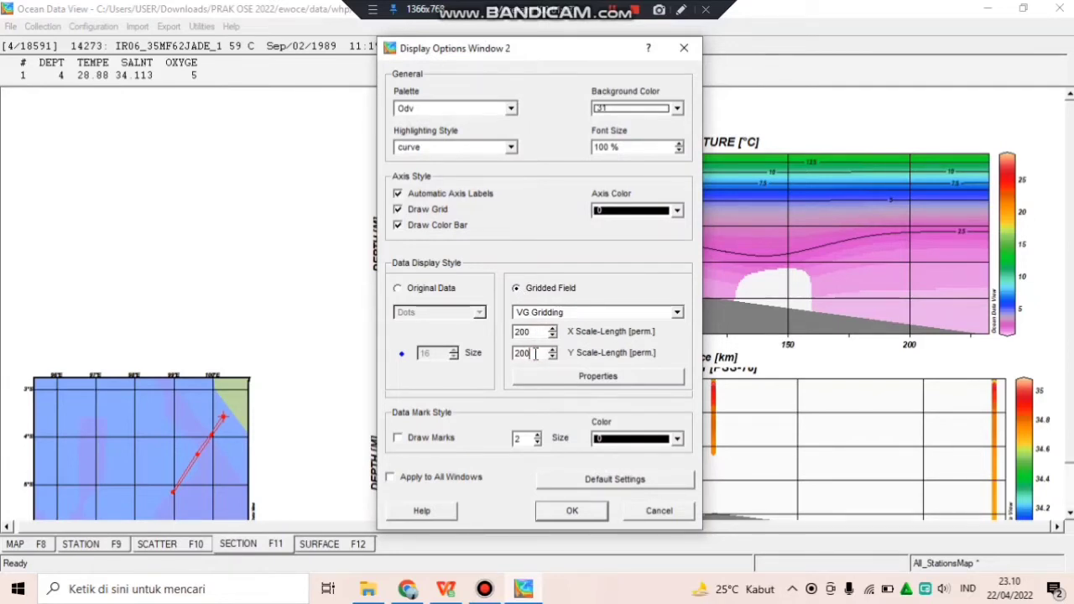
# Add contour lines from 33.9 to 35.1 in increments of 0.1 to the salinity section and apply its display options
pyautogui.click(618, 376)
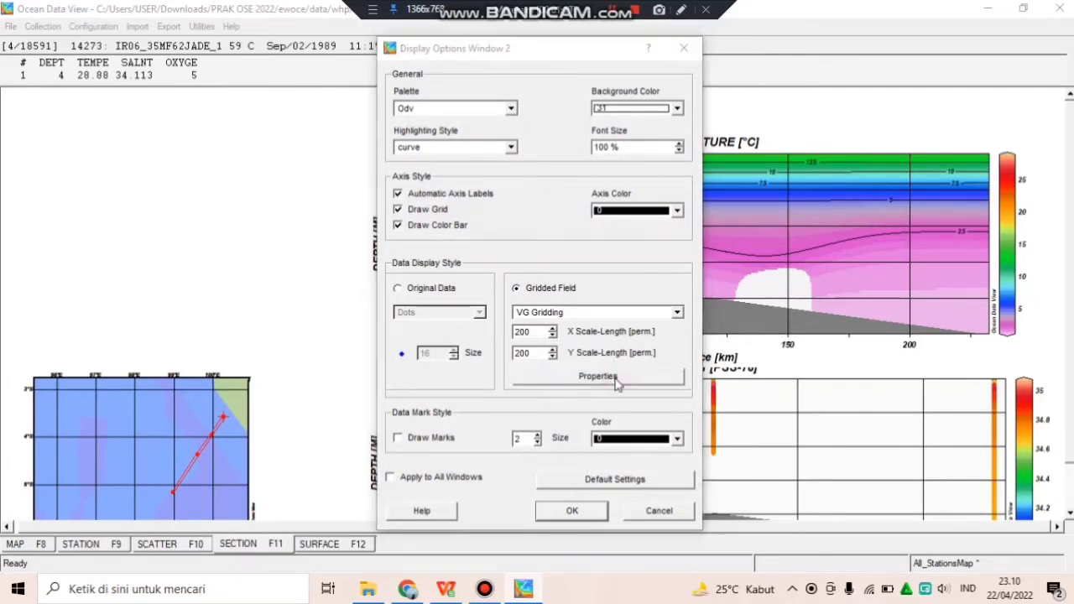
pyautogui.click(514, 283)
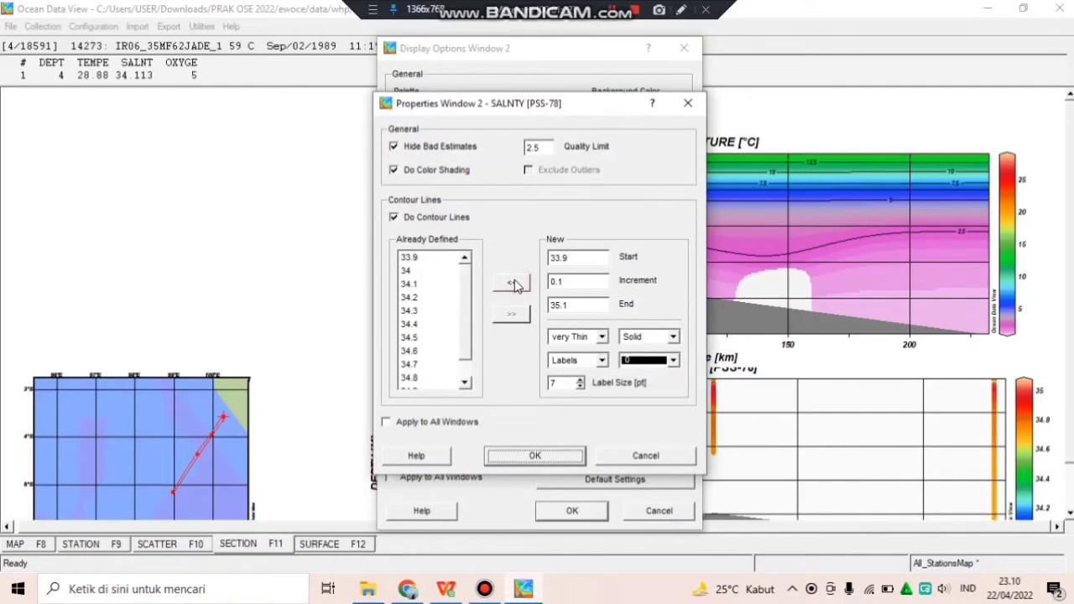
pyautogui.click(535, 455)
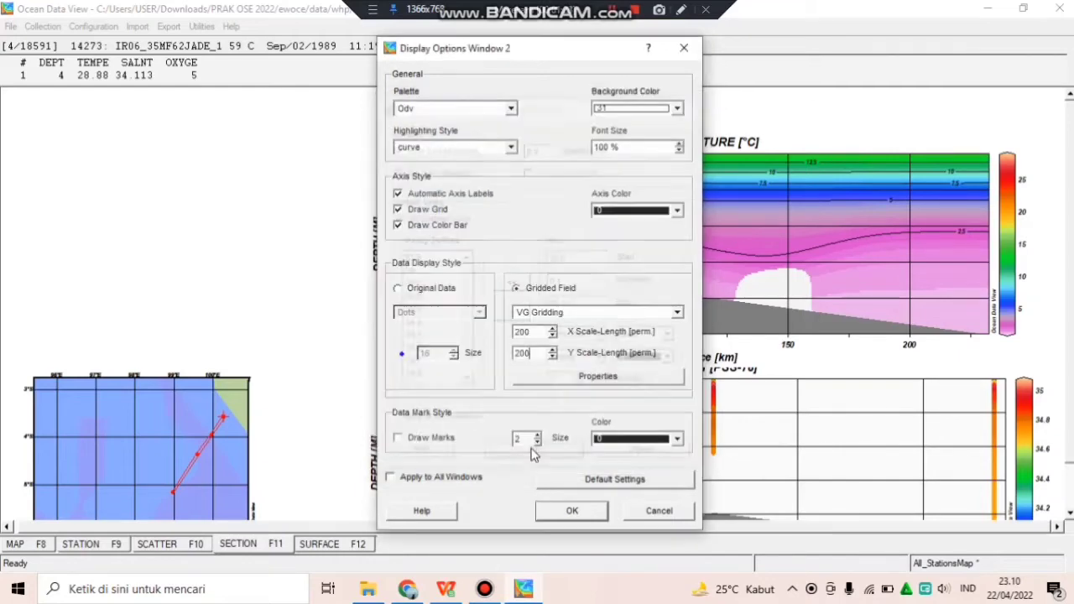
pyautogui.click(569, 516)
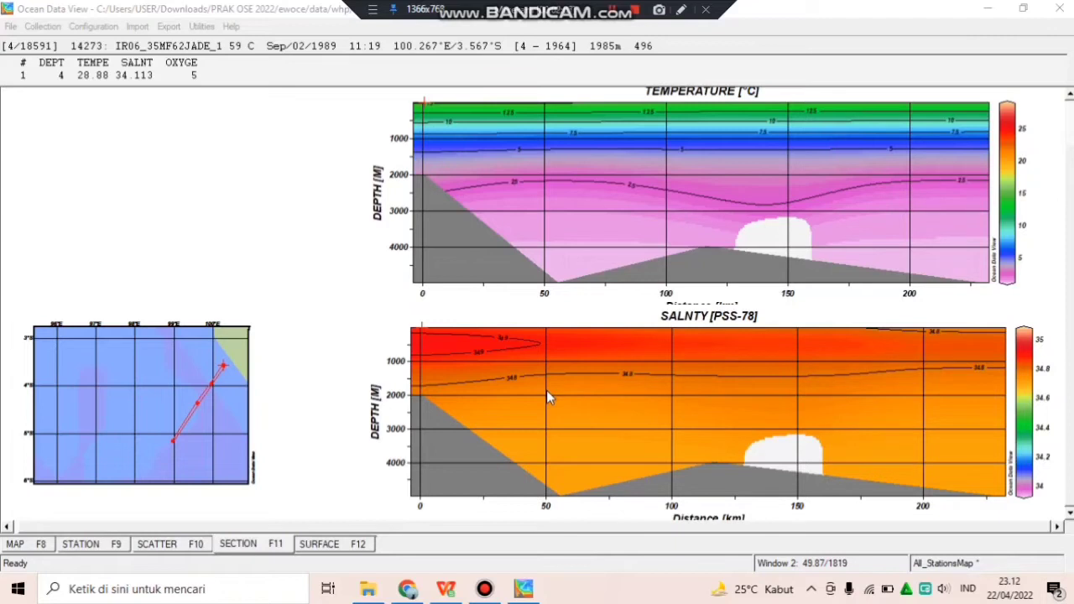
# Switch to the surface view, saving the changed section as "SECTION ODV 2022" in the ctd folder
pyautogui.click(338, 539)
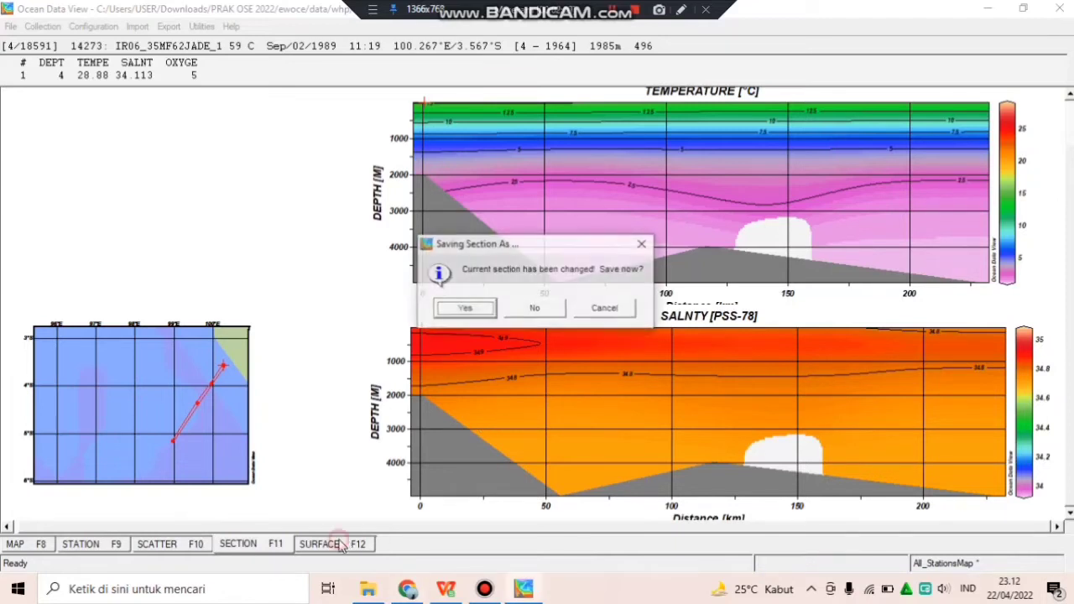
pyautogui.click(478, 309)
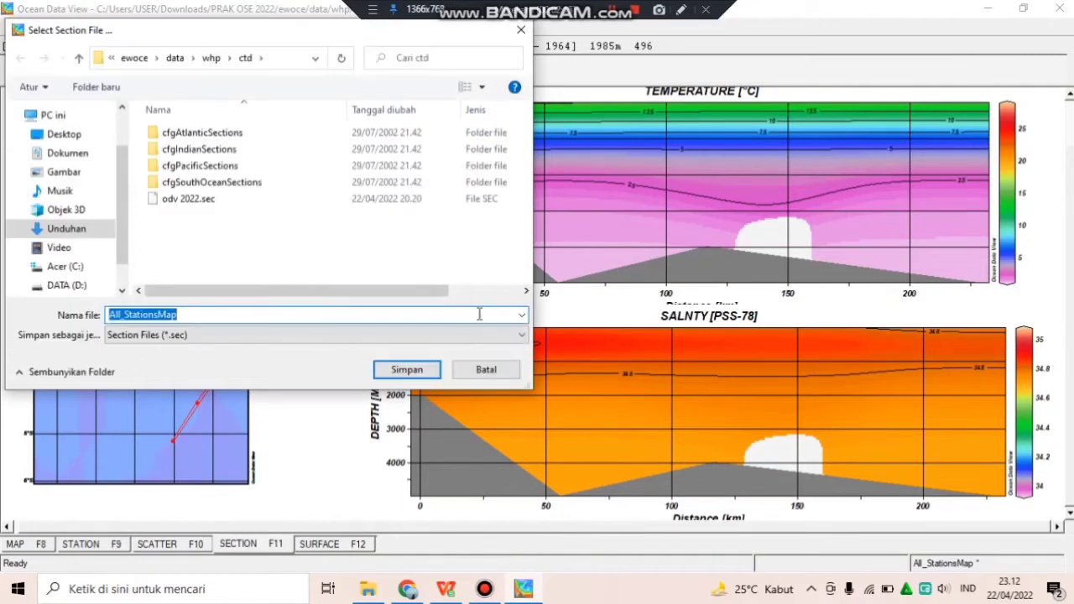
pyautogui.press('BackSpace')
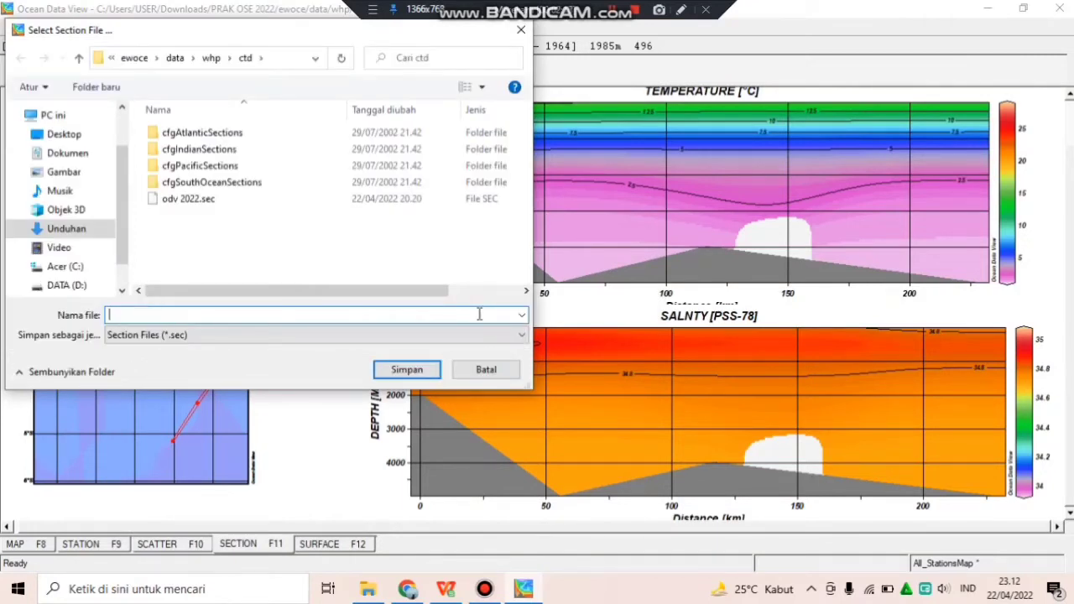
pyautogui.write('SECTION ODV 2022')
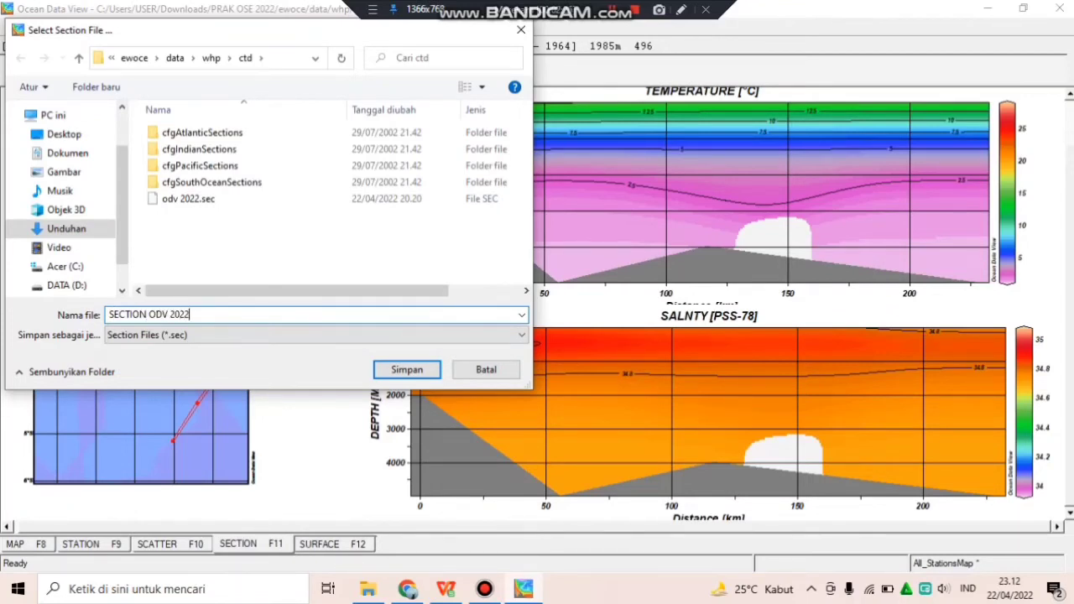
pyautogui.click(175, 60)
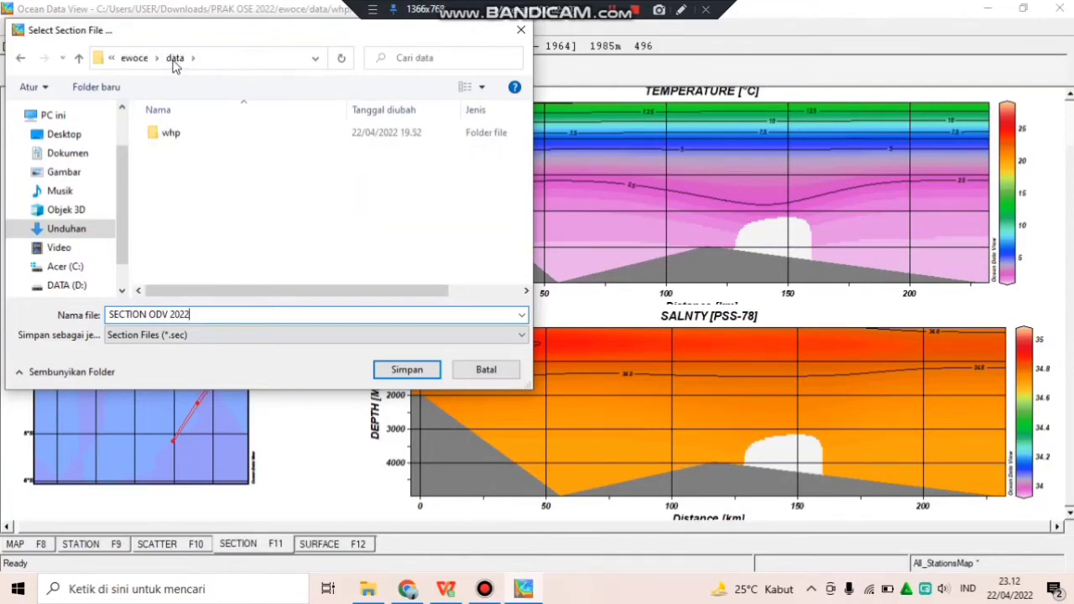
pyautogui.click(130, 59)
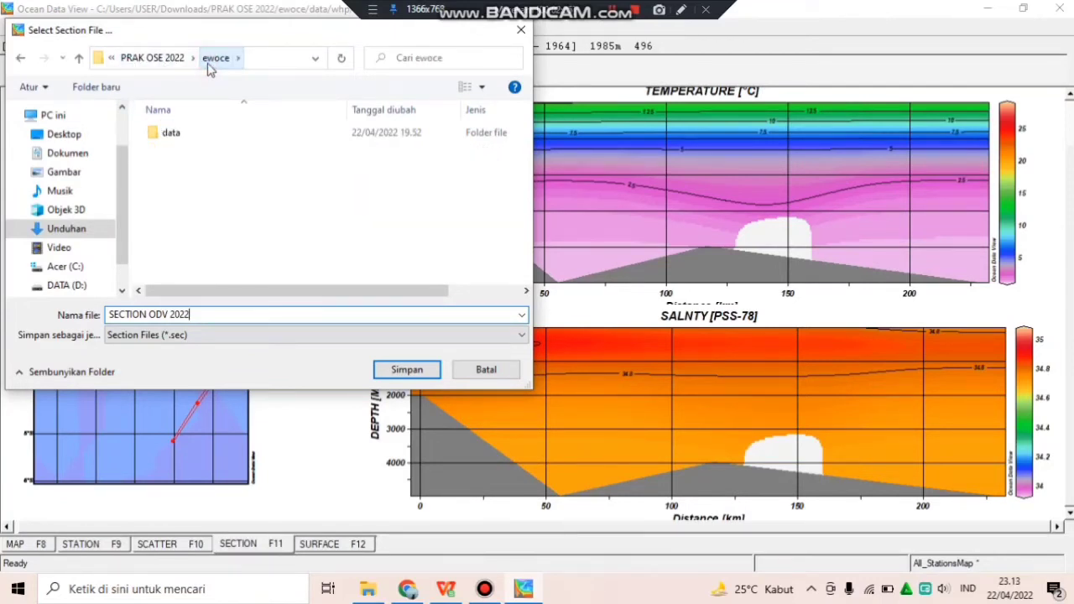
pyautogui.doubleClick(208, 136)
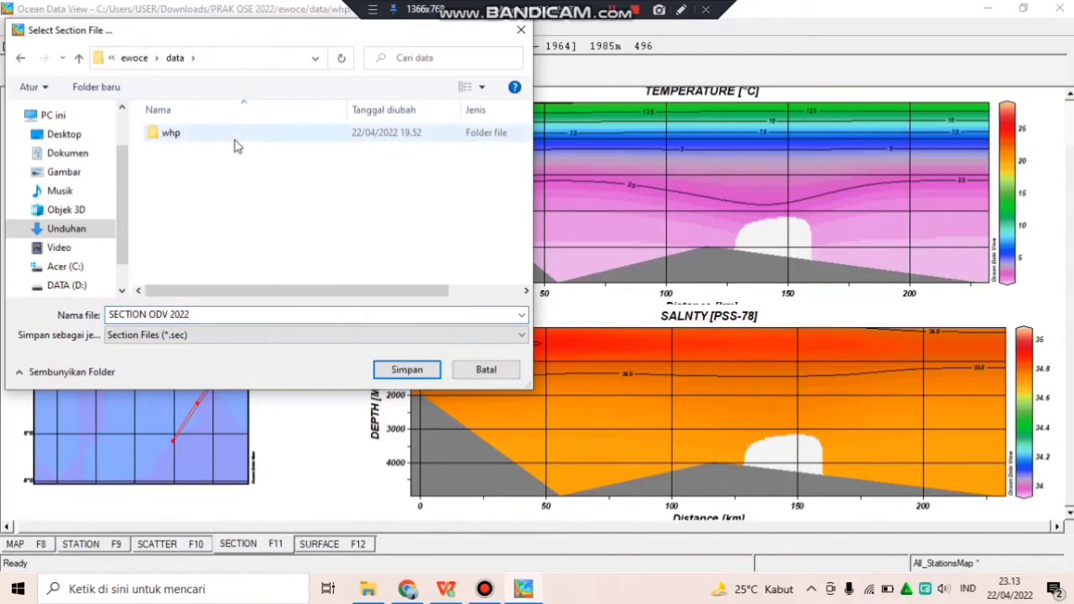
pyautogui.click(234, 137)
pyautogui.doubleClick(235, 137)
pyautogui.click(233, 135)
pyautogui.doubleClick(233, 135)
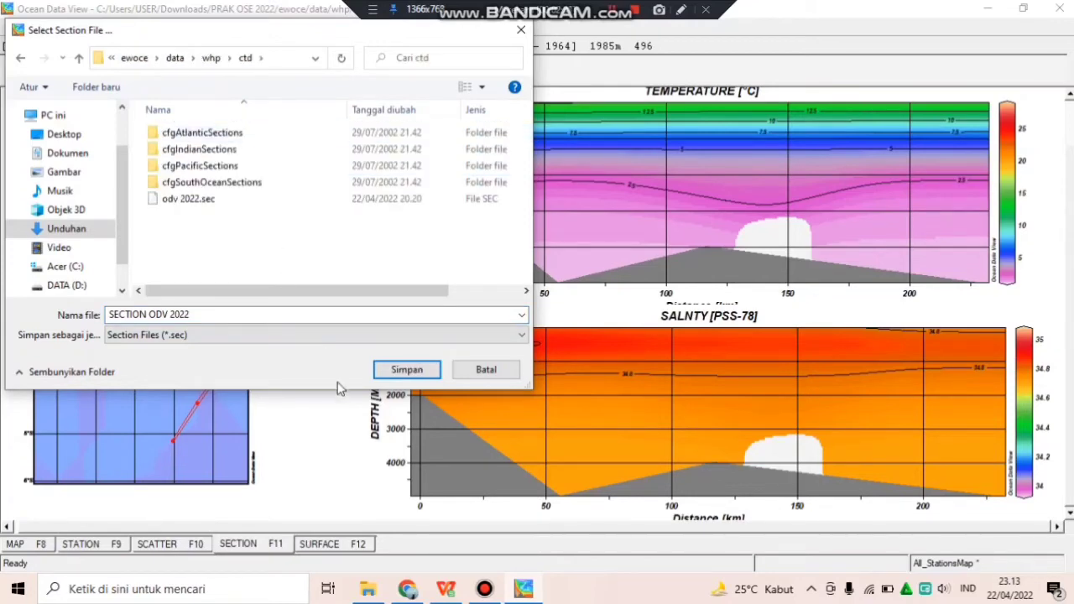
pyautogui.click(403, 370)
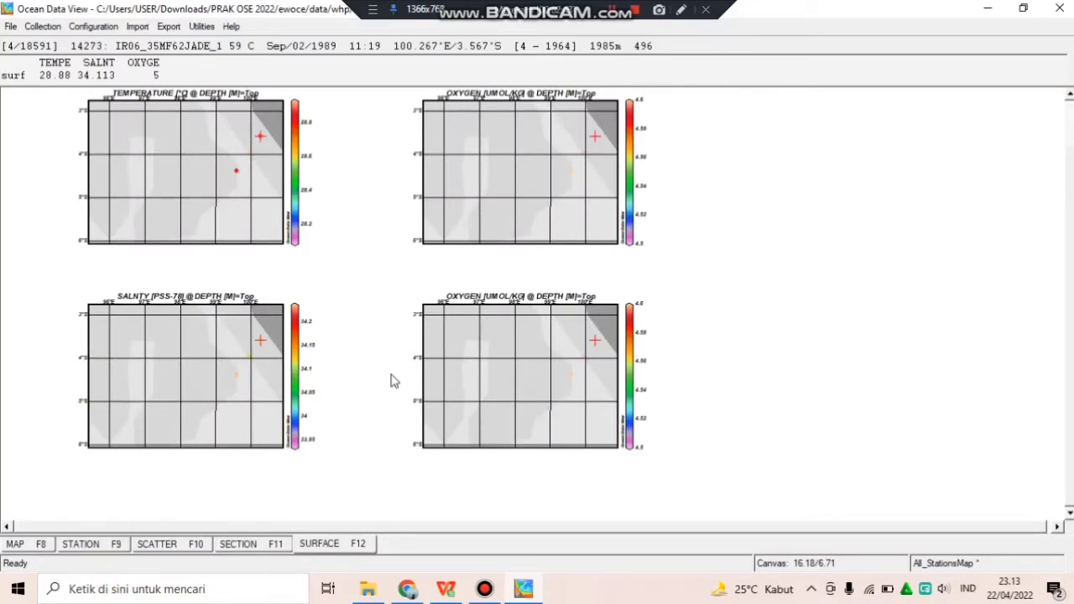
# Edit the surface view's window layout and delete the extra oxygen and salinity windows, keeping only the temperature window
pyautogui.rightClick(738, 232)
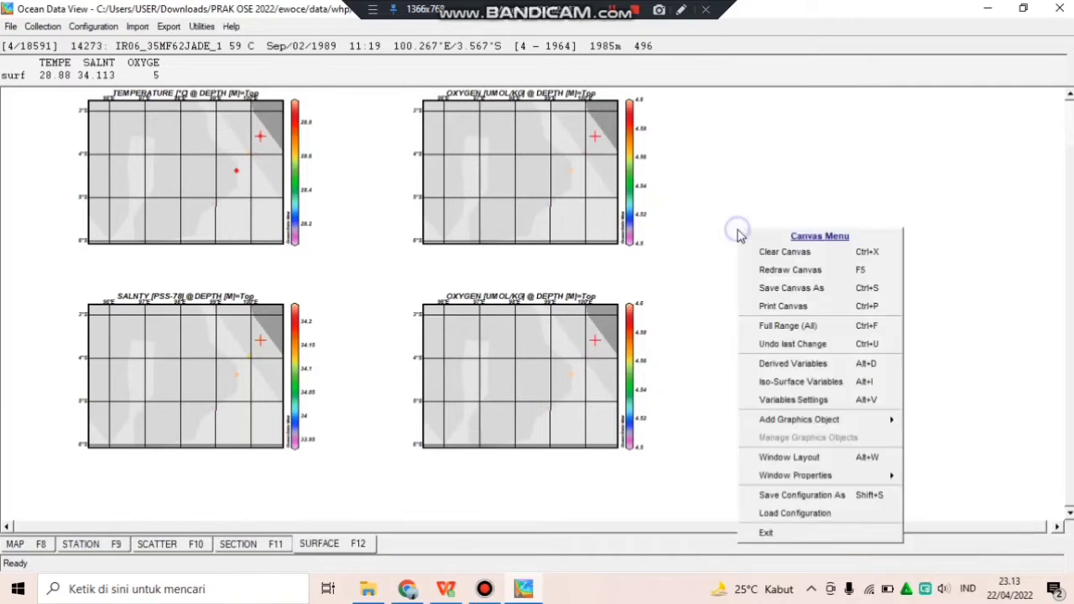
pyautogui.click(776, 458)
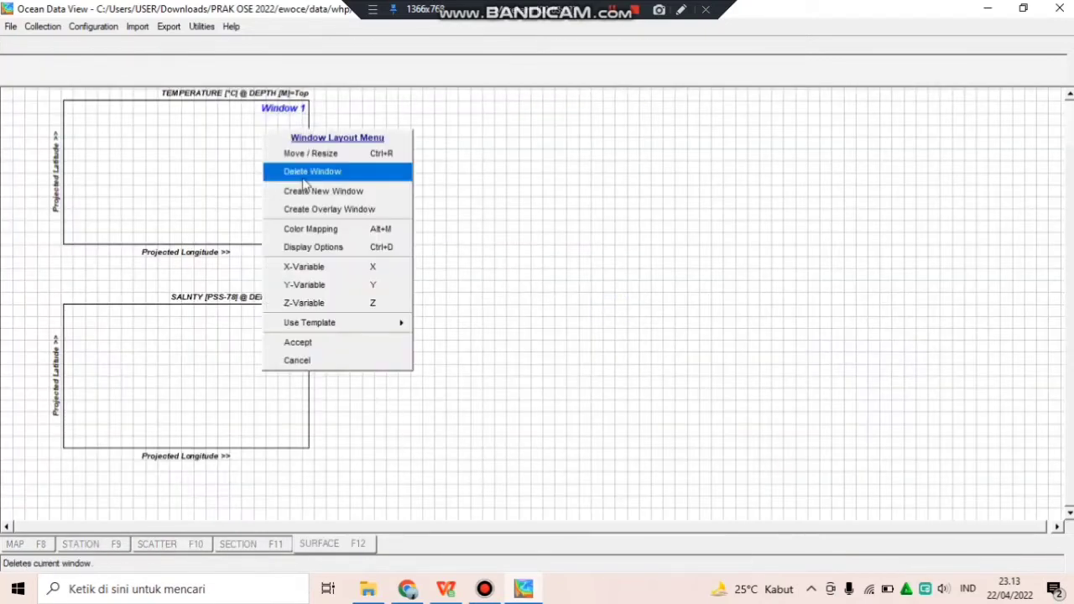
pyautogui.click(301, 172)
# Move the surface temperature window and enlarge it to span about 12.6/3.5 to 38.6/15.4 on the canvas, and accept the layout
pyautogui.rightClick(229, 172)
pyautogui.click(247, 188)
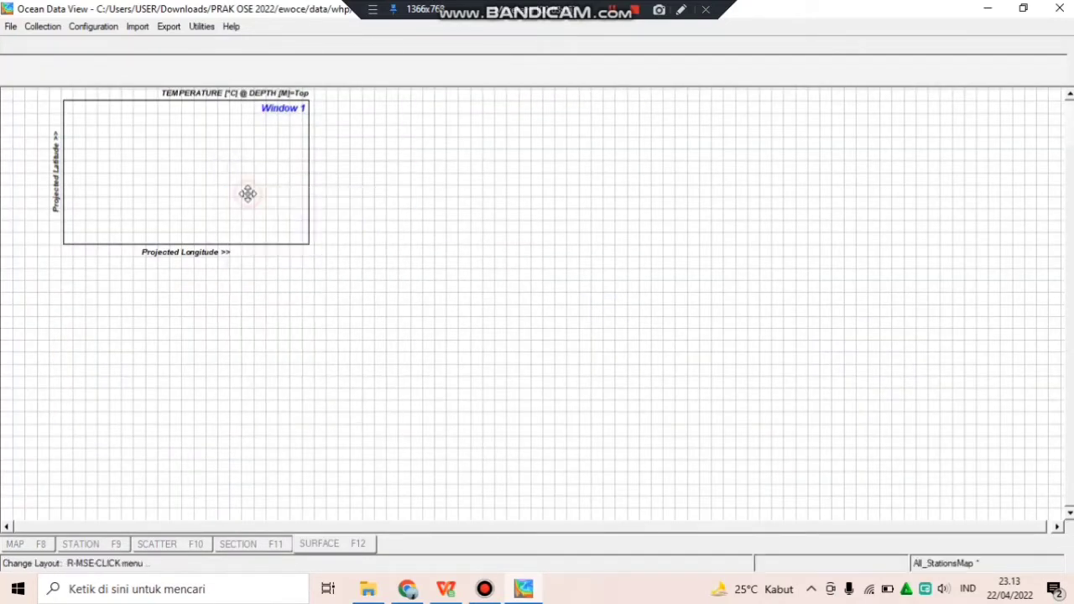
pyautogui.moveTo(247, 192); pyautogui.dragTo(483, 239)
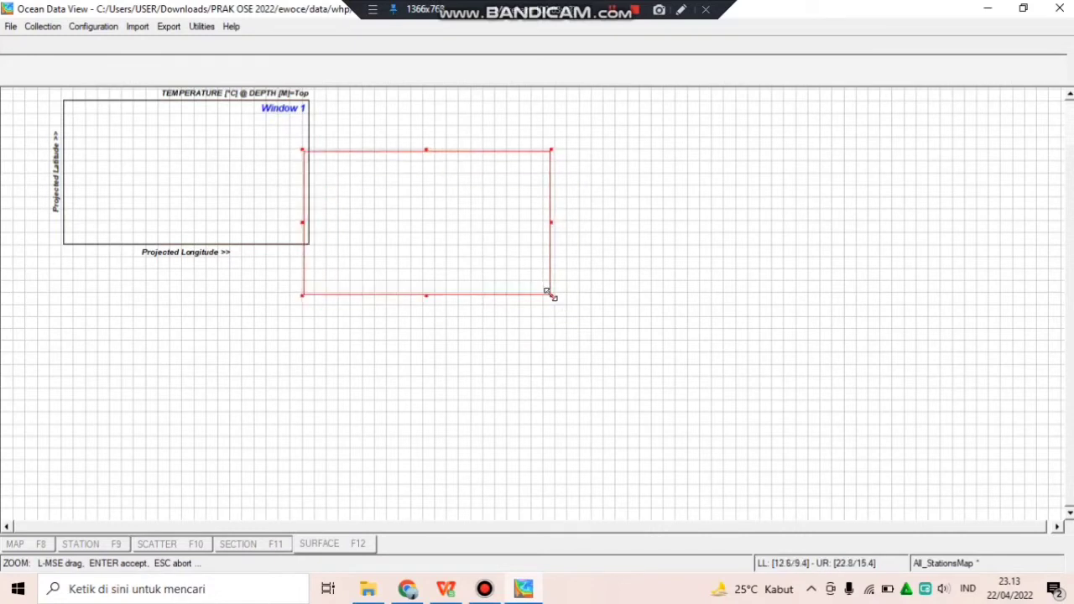
pyautogui.moveTo(548, 294); pyautogui.dragTo(932, 434)
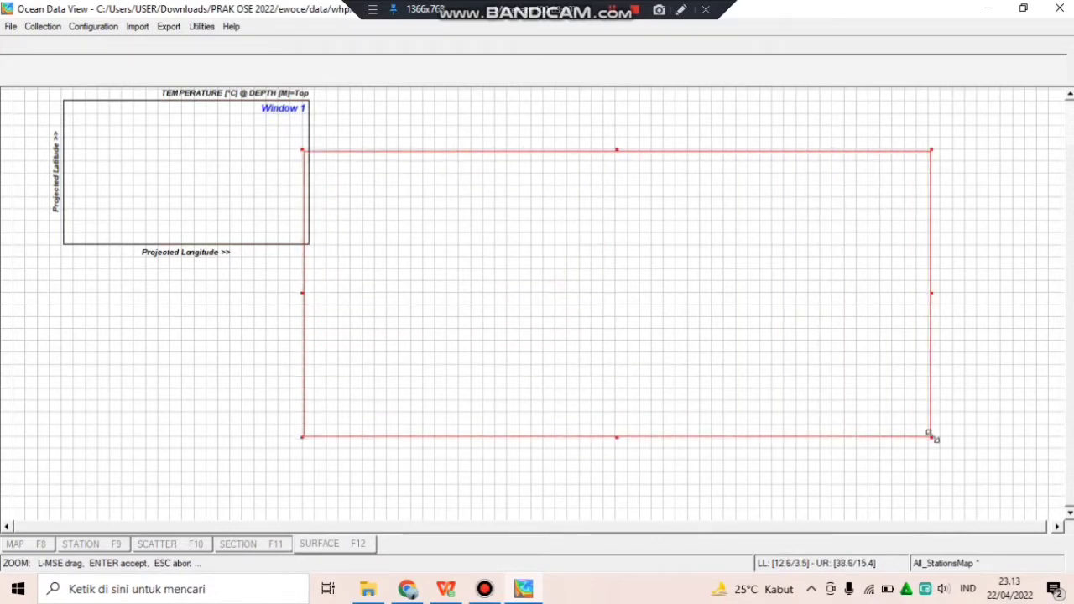
pyautogui.press('Return')
pyautogui.rightClick(811, 461)
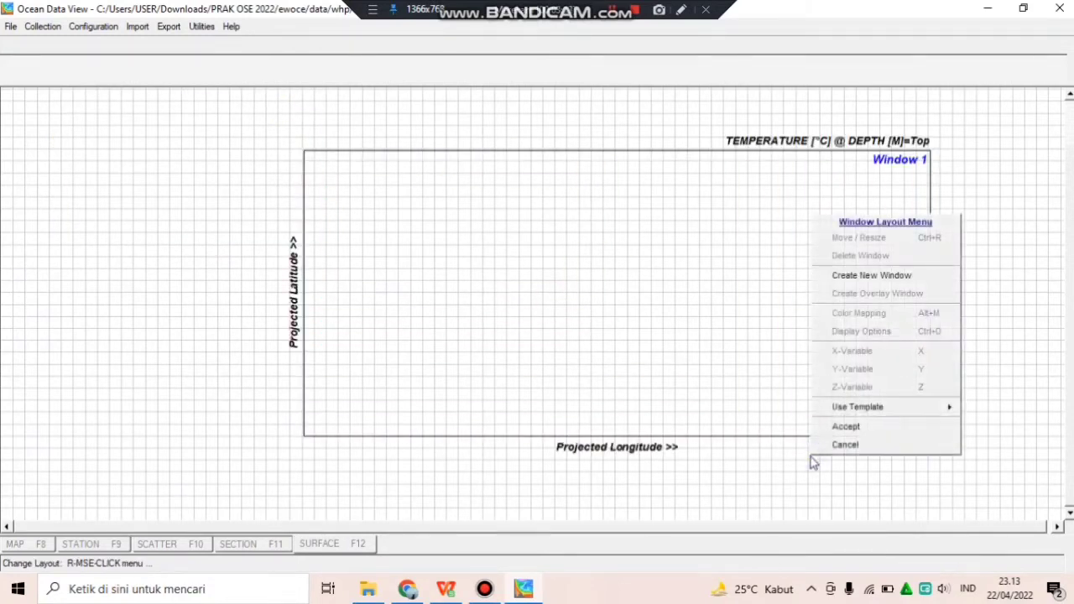
pyautogui.click(834, 426)
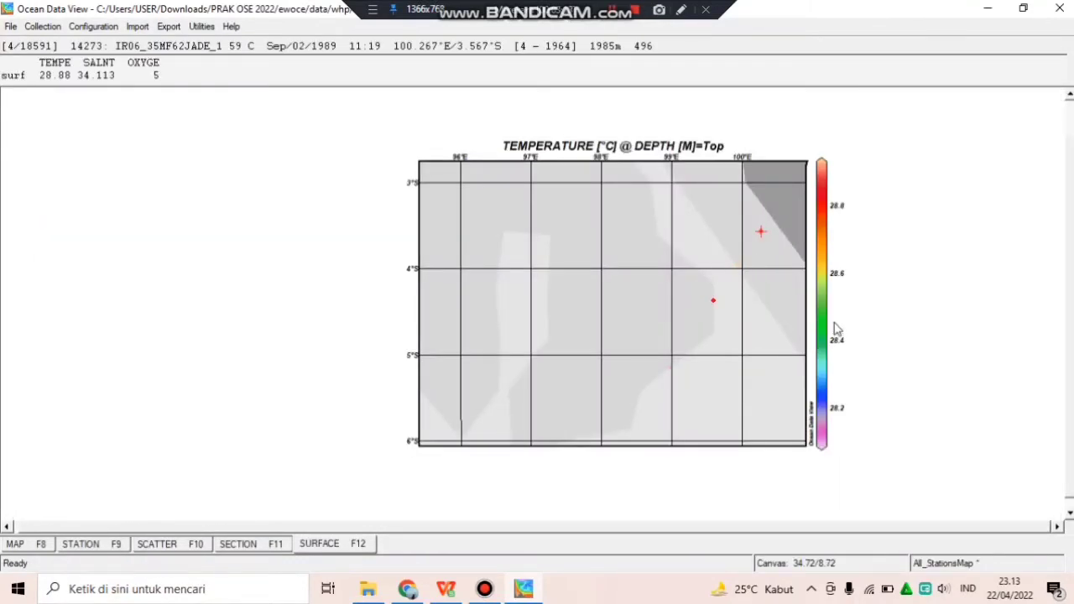
# Display the surface temperature map as a gridded field with VG Gridding and X and Y scale-lengths of 200
pyautogui.rightClick(672, 273)
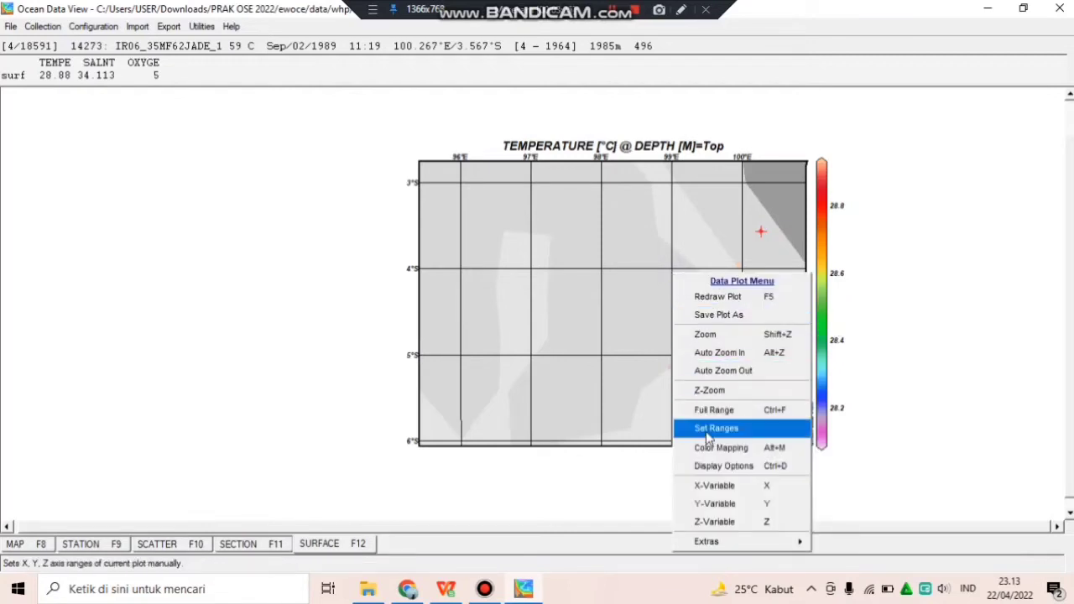
pyautogui.click(709, 465)
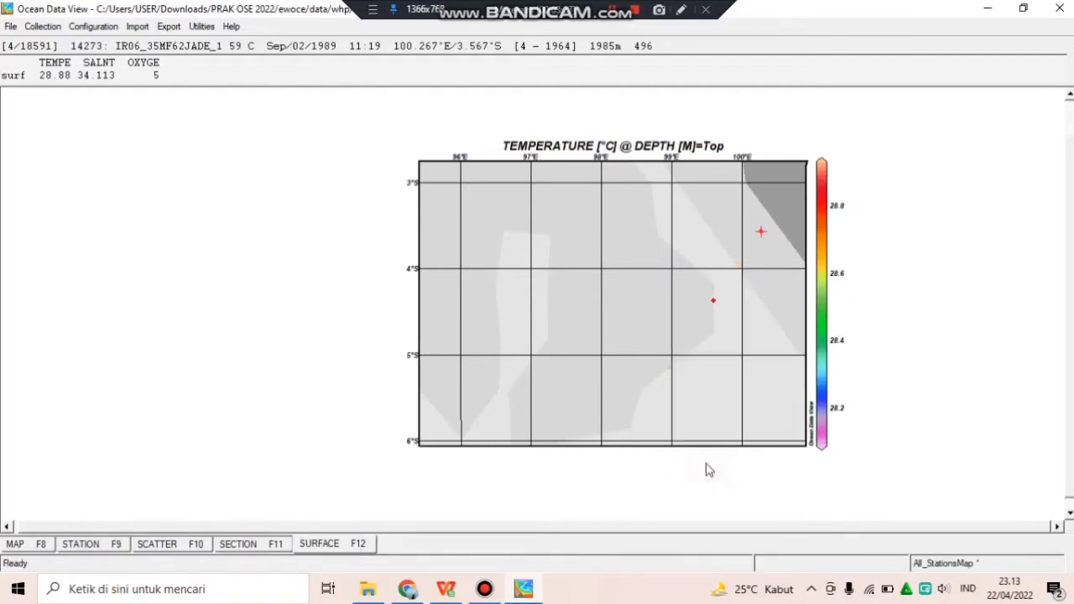
pyautogui.click(516, 288)
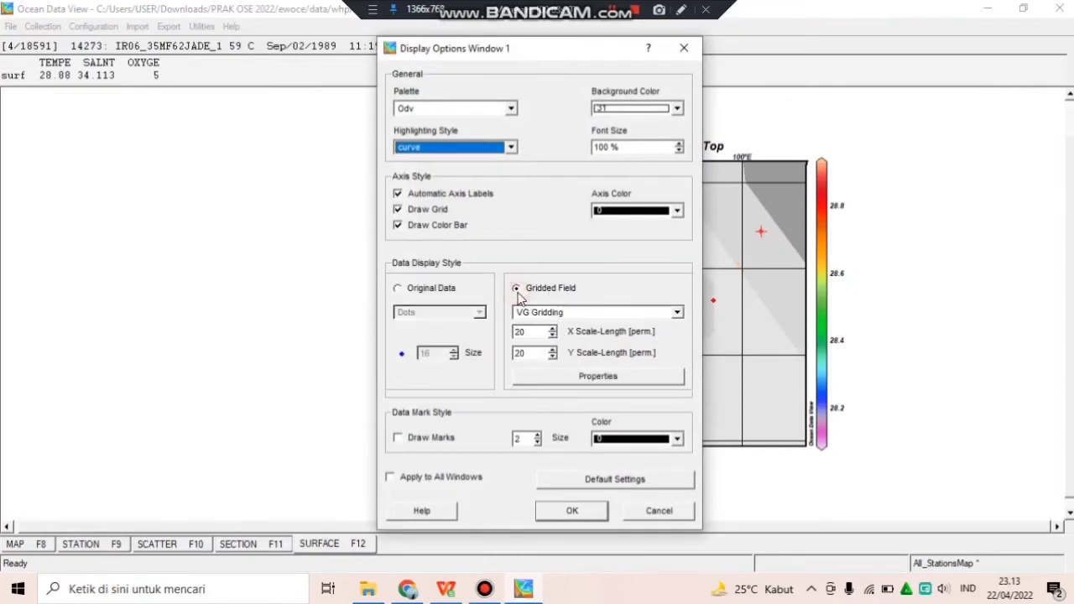
pyautogui.click(526, 331)
pyautogui.write('0')
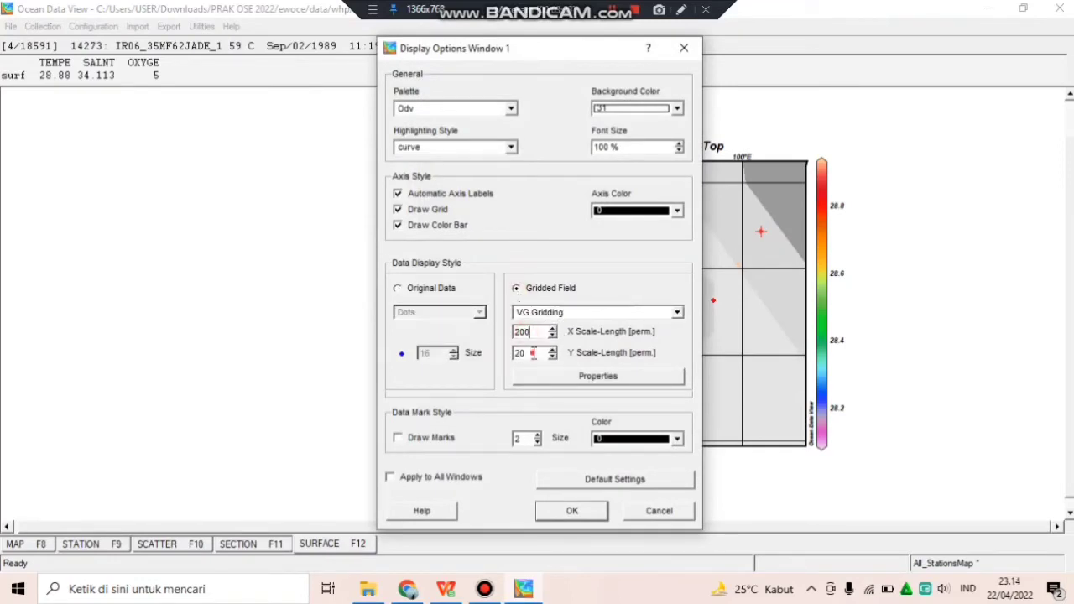
pyautogui.click(533, 353)
pyautogui.write('0')
# Add contour lines from 28 to 29 in increments of 0.1 to the surface temperature map and apply its display options
pyautogui.click(620, 378)
pyautogui.click(514, 283)
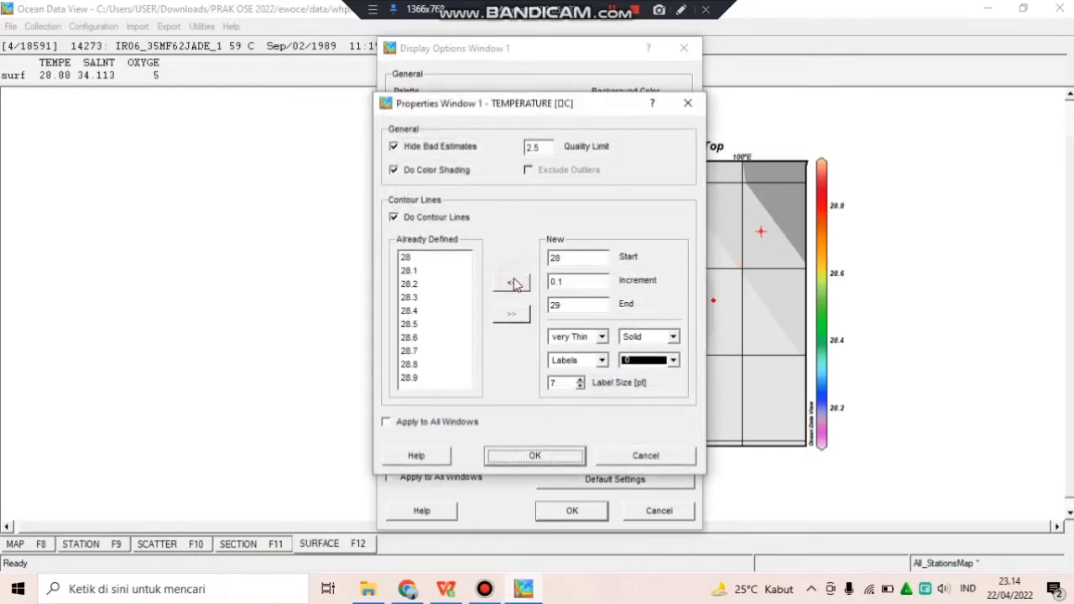
pyautogui.click(532, 456)
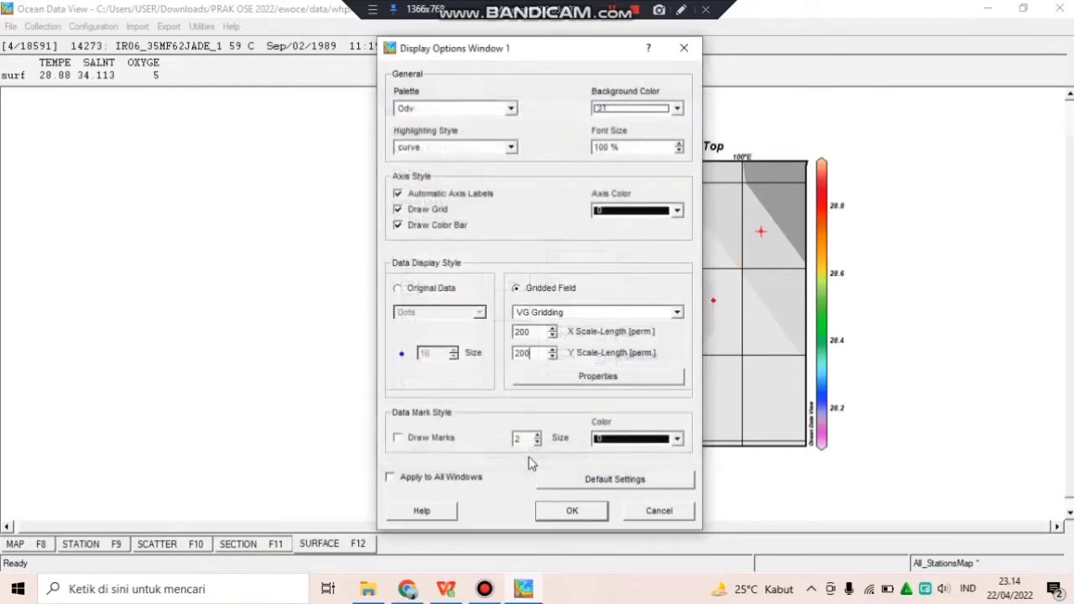
pyautogui.click(573, 511)
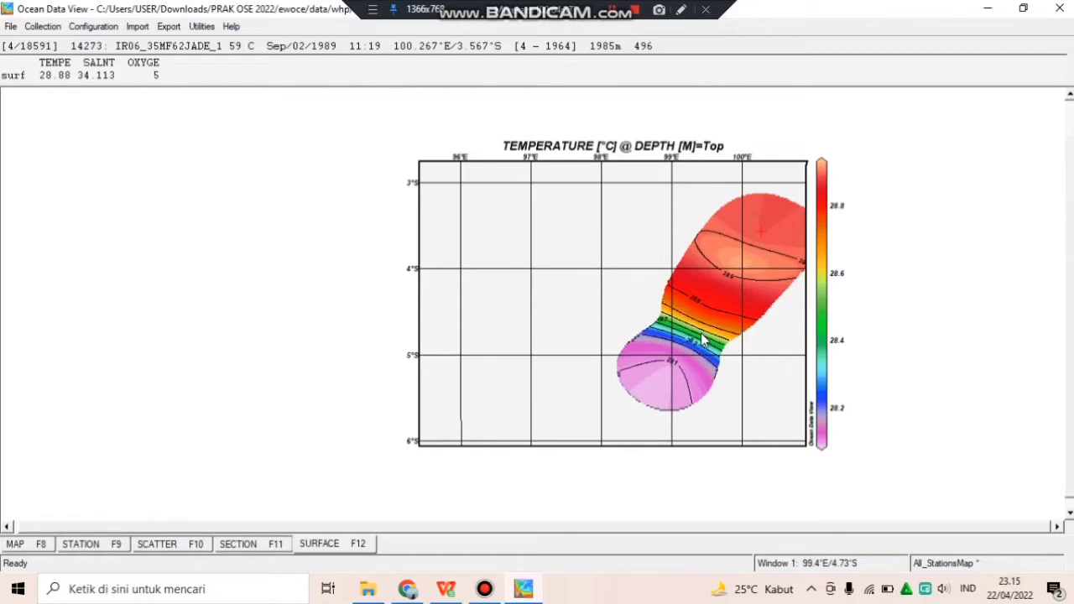
# Change the surface map's Z-variable to SALNTY [PSS-78] @ DEPTH [M]=Top
pyautogui.rightClick(586, 269)
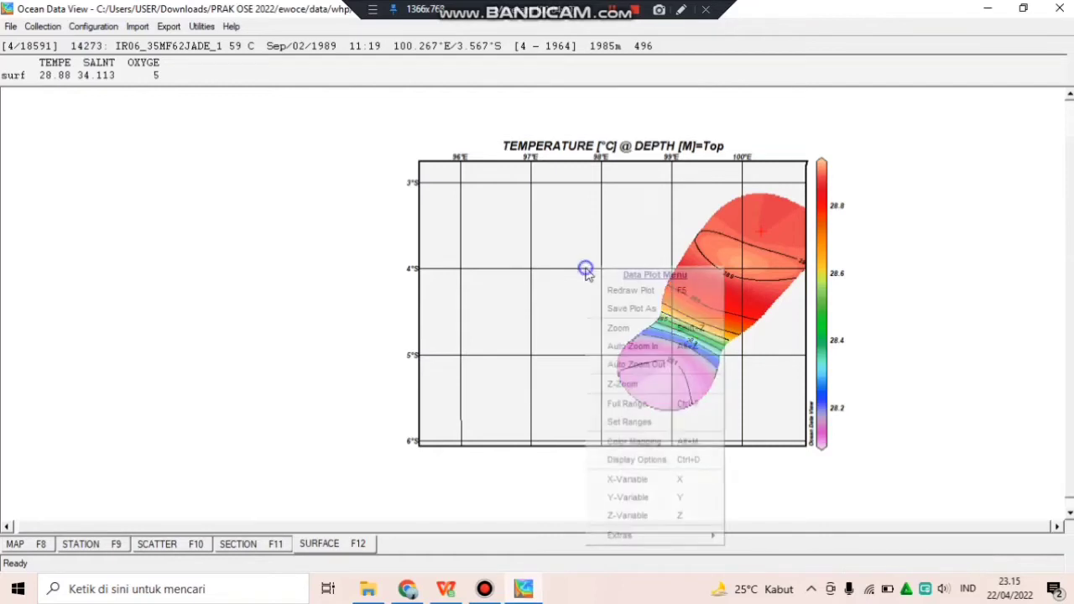
pyautogui.click(619, 515)
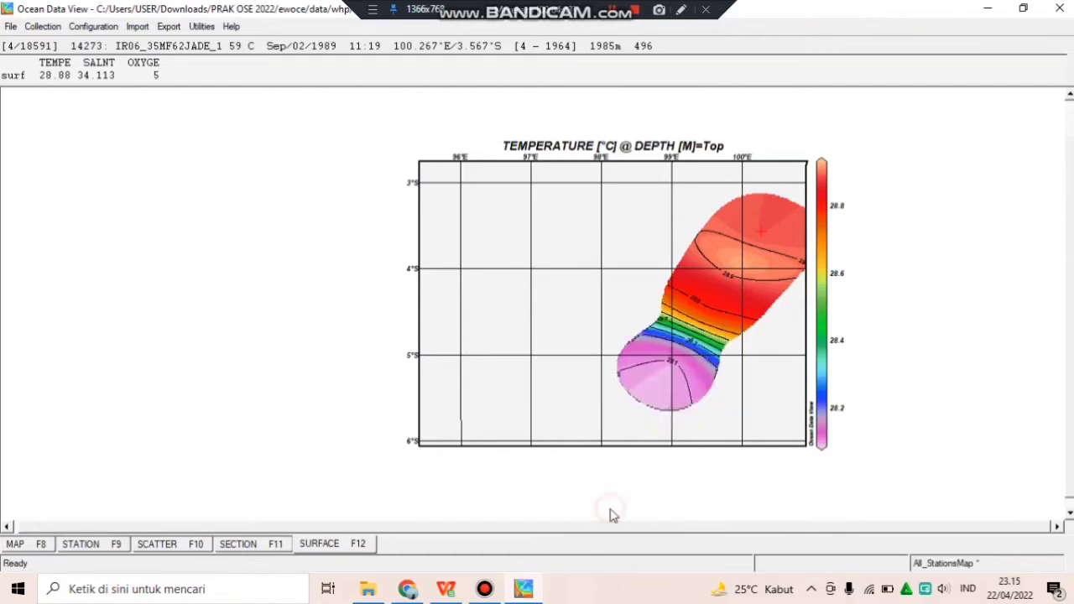
pyautogui.click(518, 220)
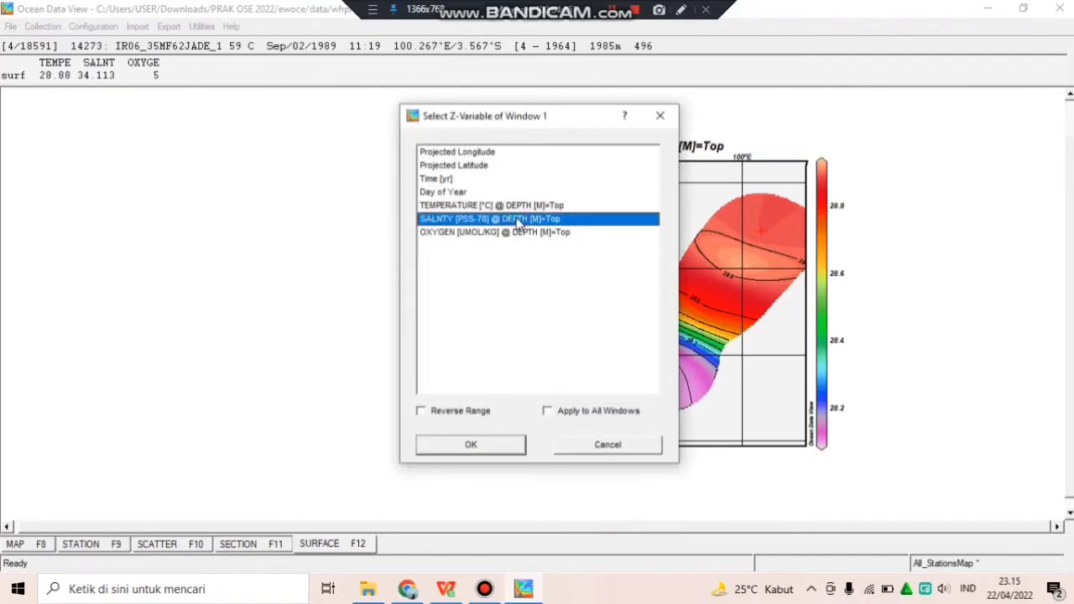
pyautogui.click(472, 456)
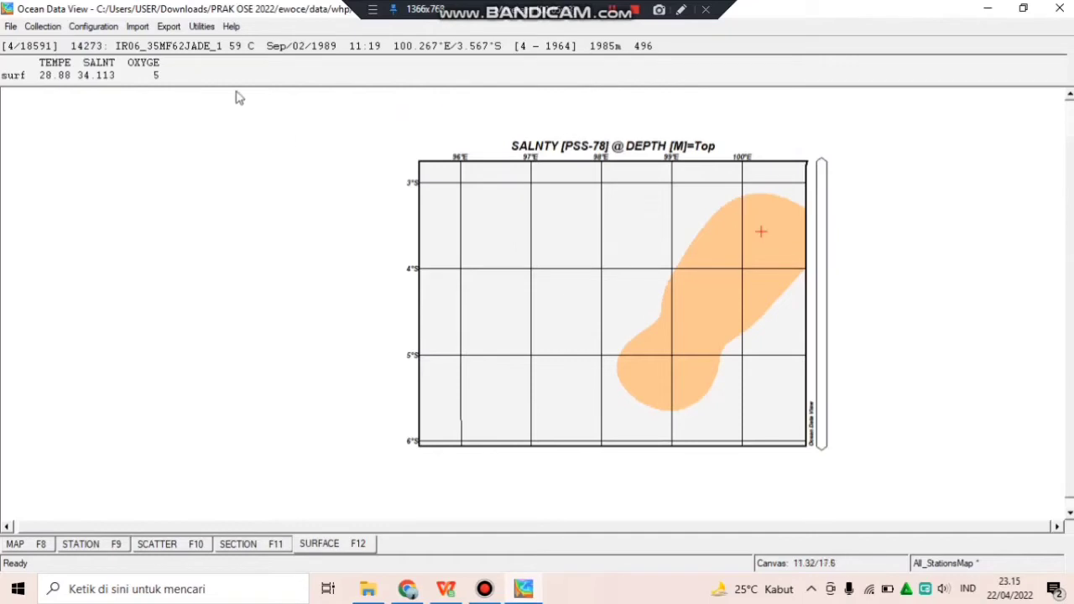
# Start exporting the current stations to an ODV spreadsheet file named DATA OSE 2022 in the PRAK OSE 2022 folder
pyautogui.click(169, 27)
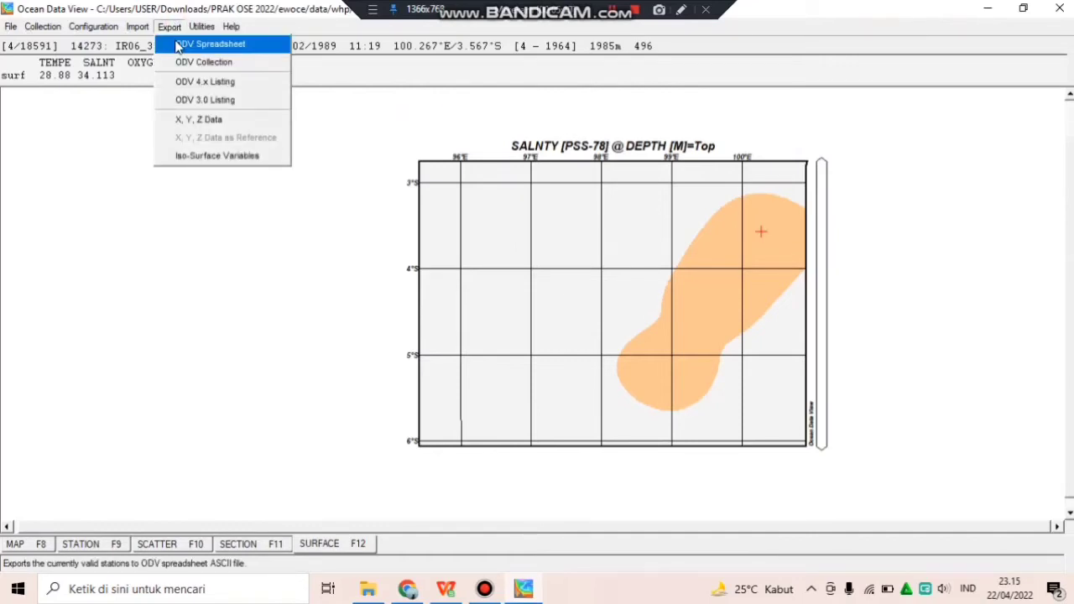
pyautogui.click(178, 44)
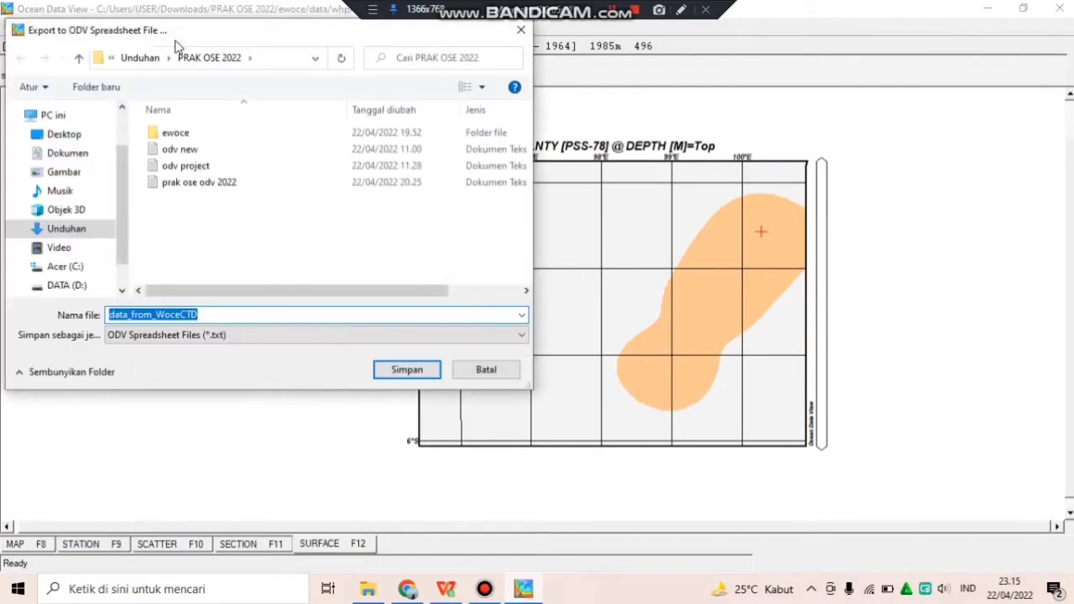
pyautogui.press('BackSpace')
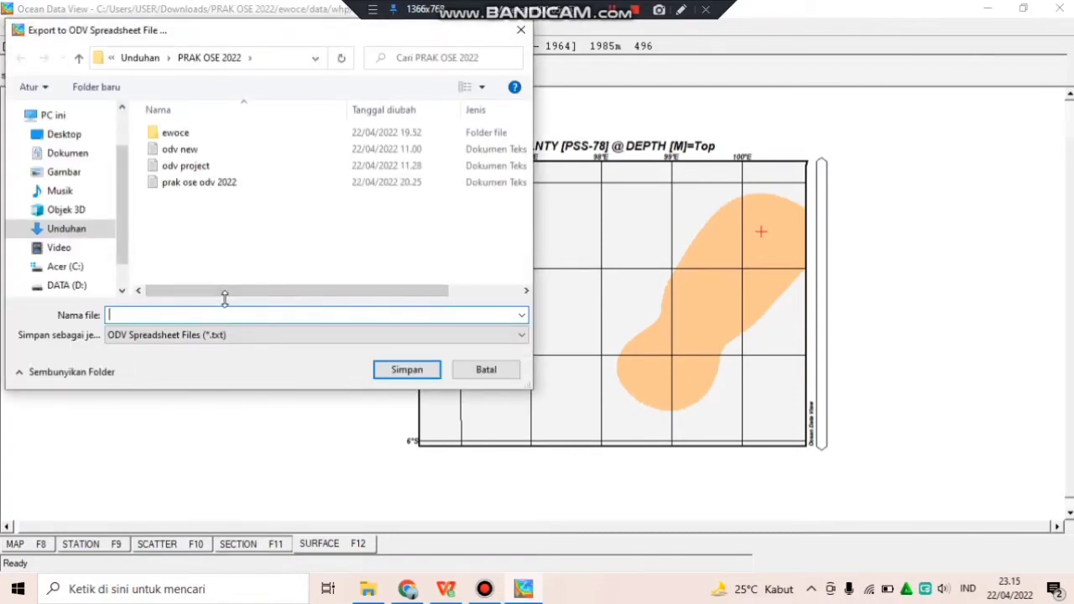
pyautogui.write('DATA OSE 2022')
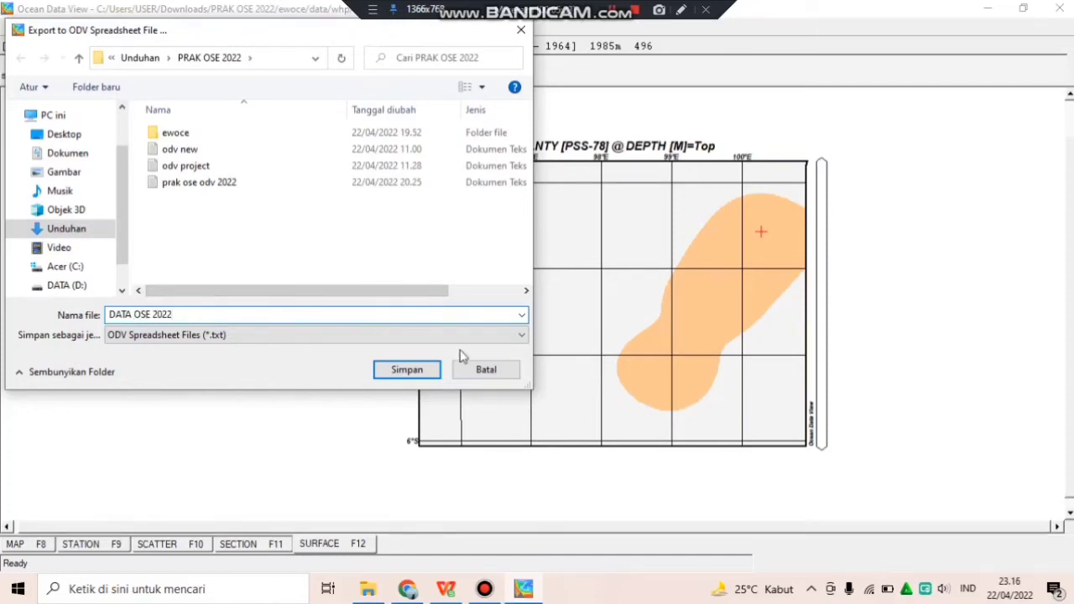
pyautogui.click(408, 370)
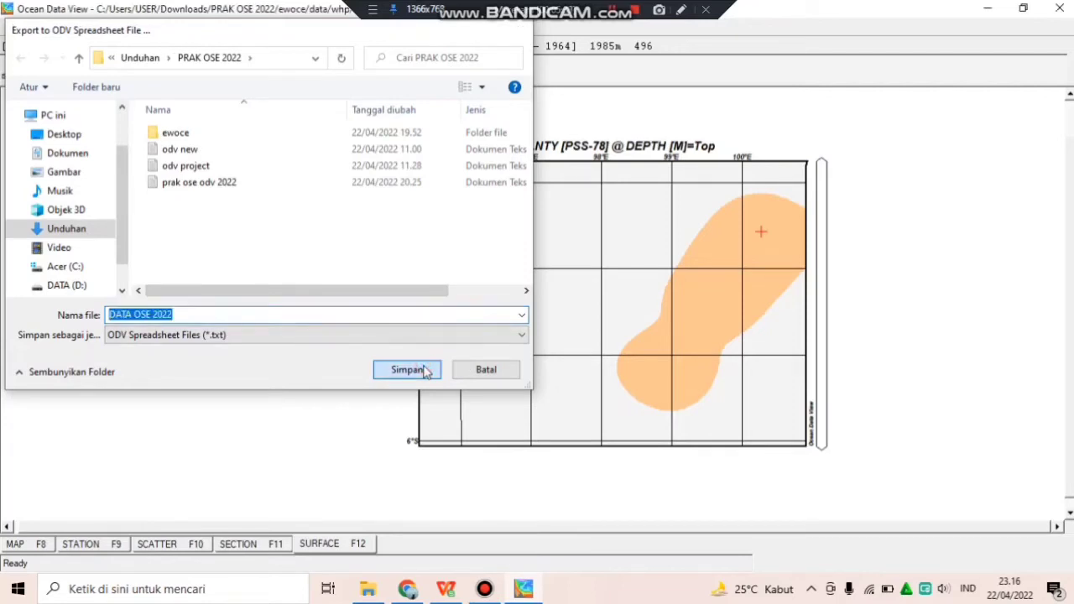
# Include the depth, temperature, salinity and oxygen variables in the output and complete the station data export
pyautogui.moveTo(438, 143); pyautogui.dragTo(431, 181)
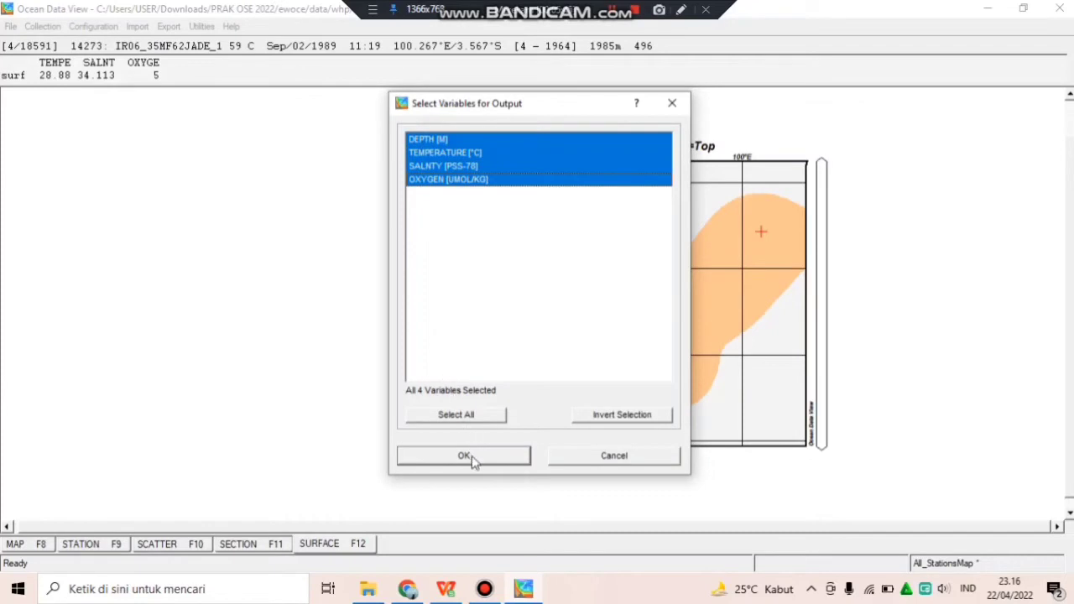
pyautogui.click(471, 456)
pyautogui.click(486, 416)
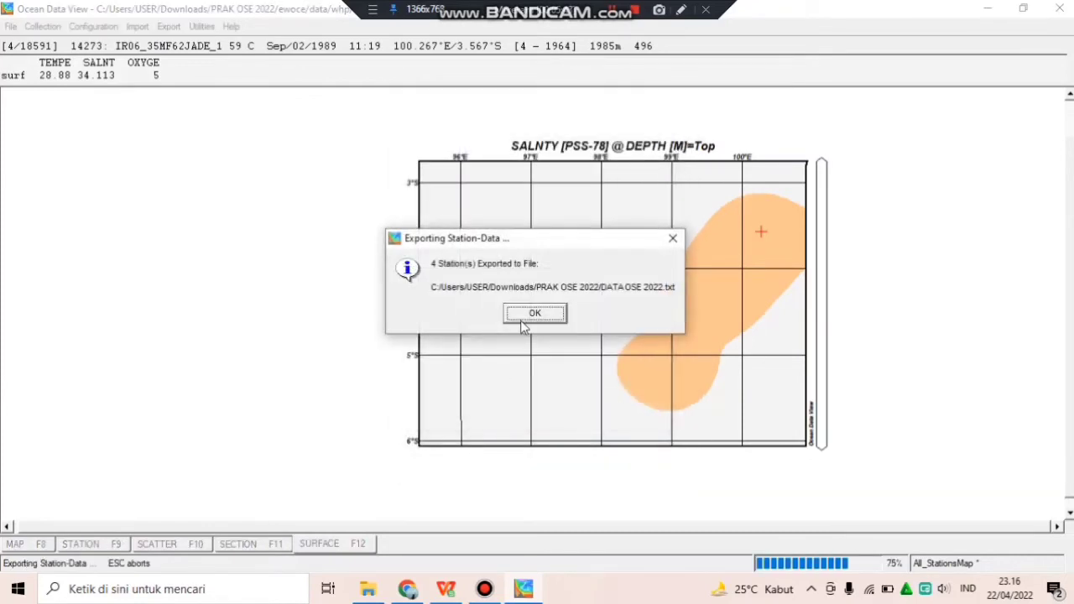
pyautogui.click(534, 313)
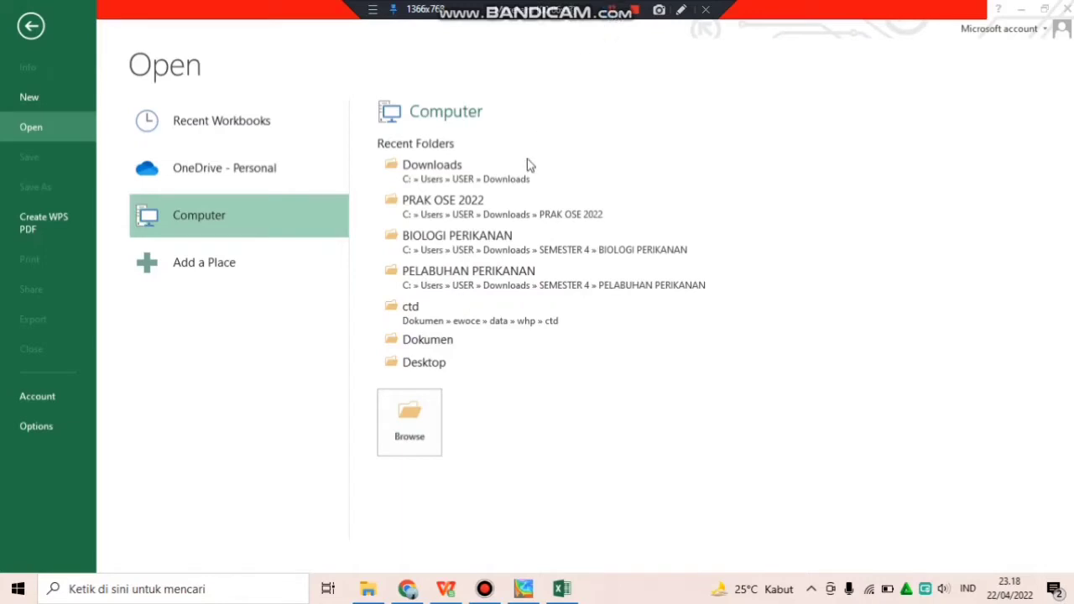
# In Excel, open the text file DATA OSE 2022 from the PRAK OSE 2022 folder as tab-delimited data
pyautogui.click(486, 210)
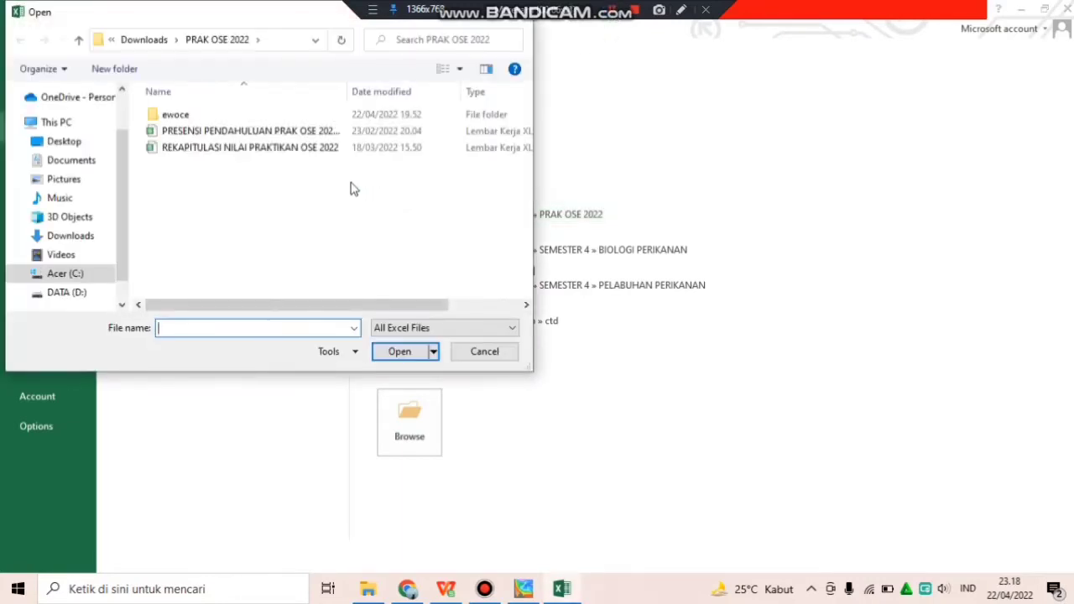
pyautogui.click(491, 328)
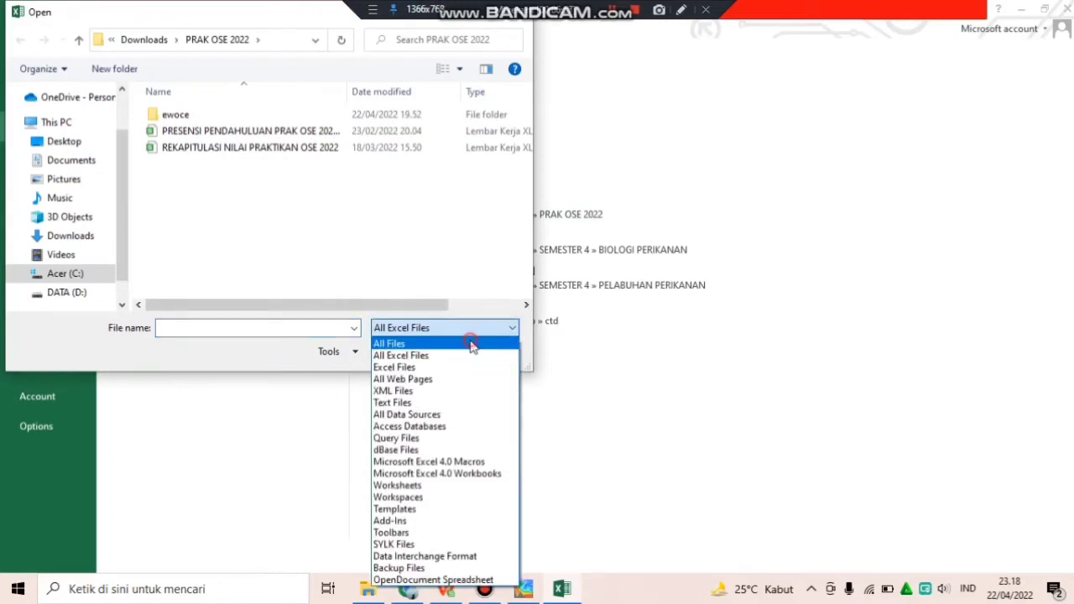
pyautogui.click(472, 343)
pyautogui.click(373, 132)
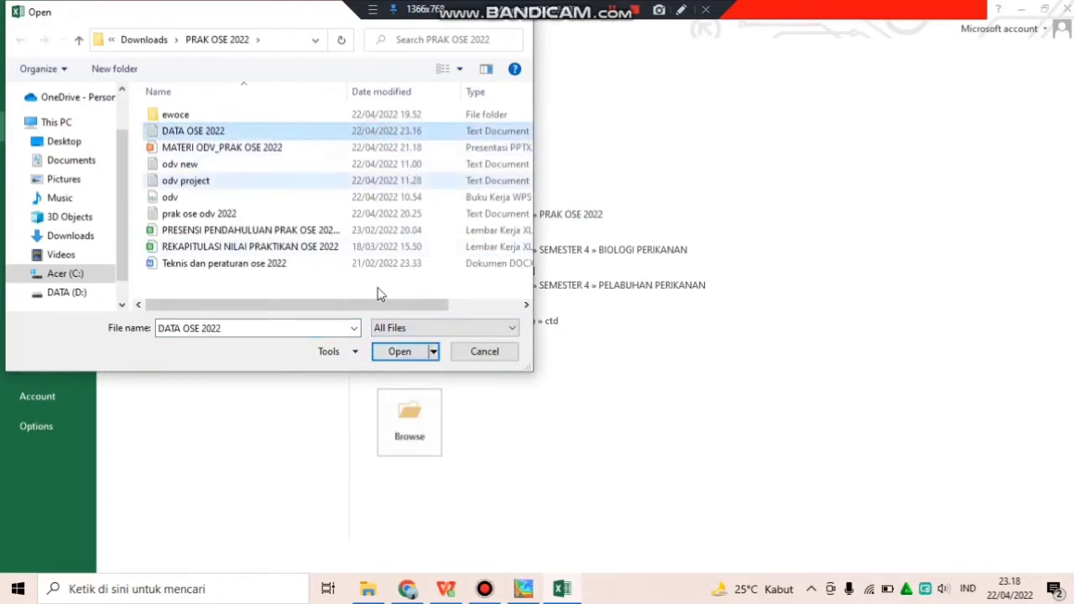
pyautogui.click(400, 353)
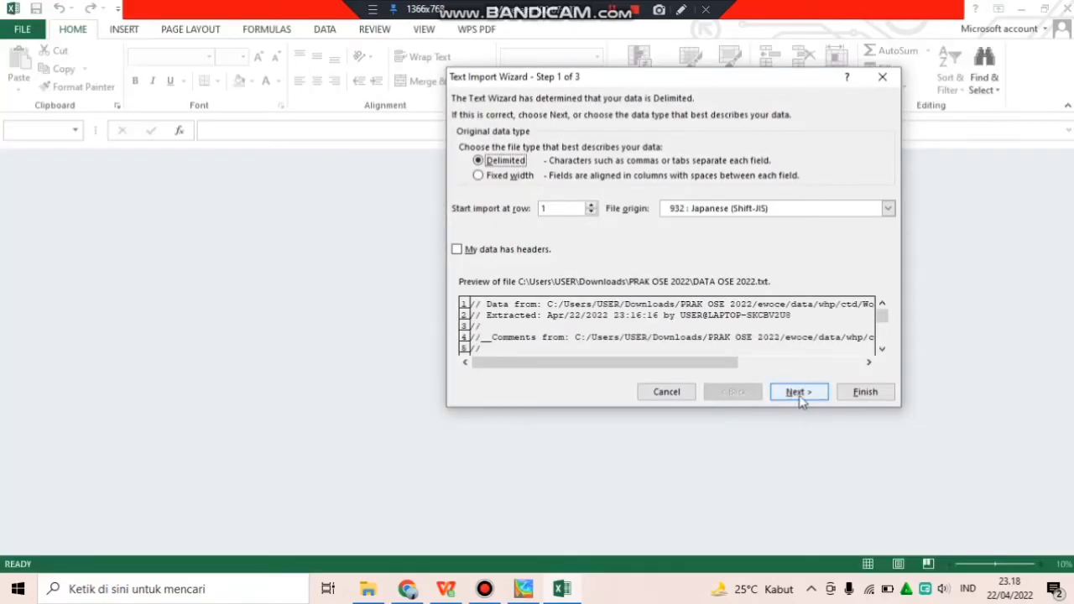
pyautogui.click(799, 395)
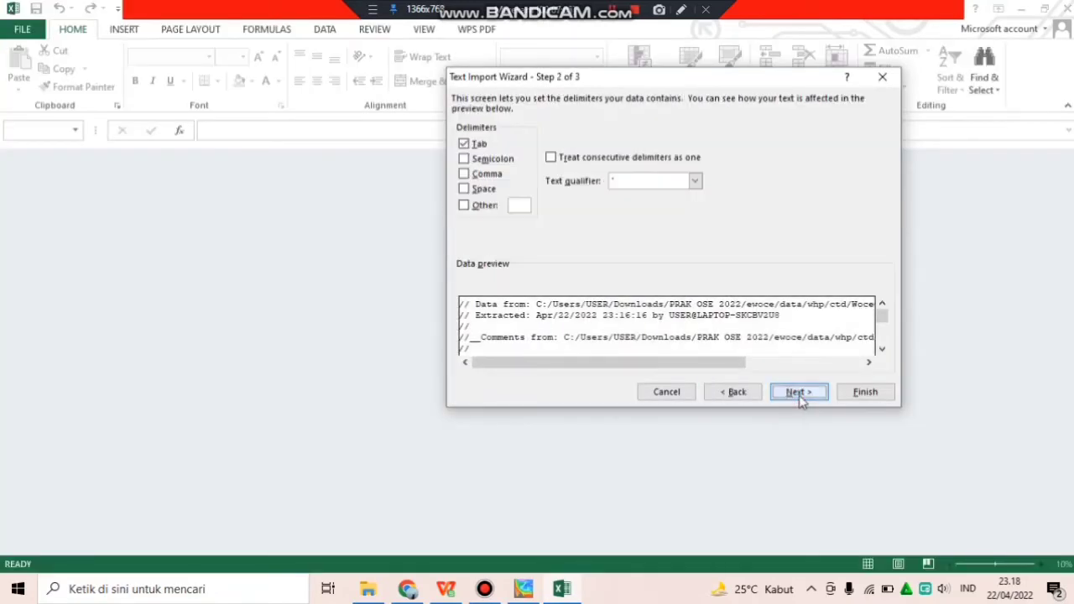
pyautogui.click(798, 396)
pyautogui.click(852, 390)
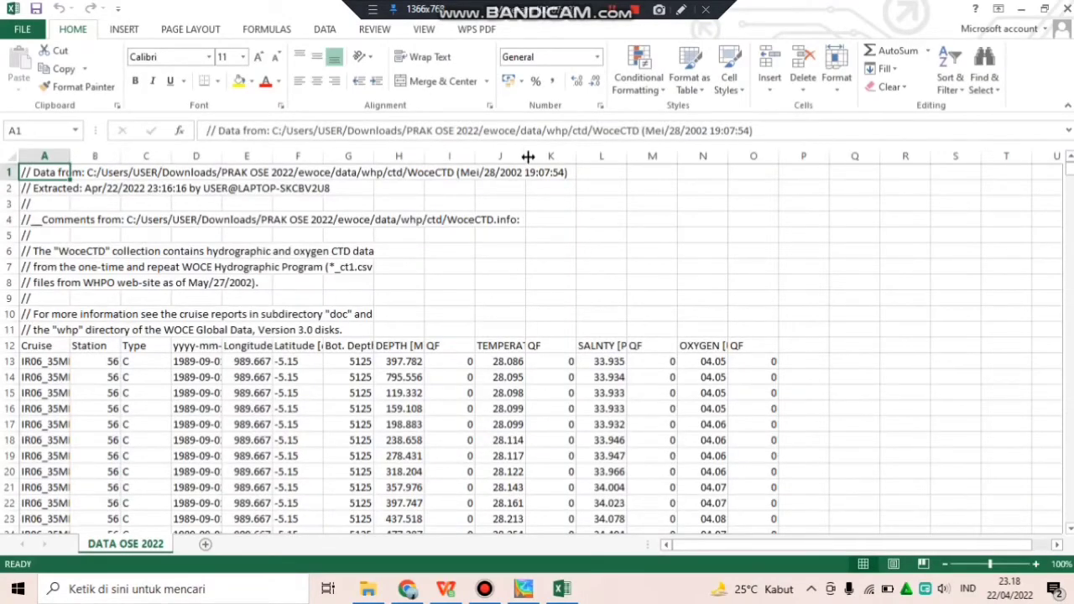
# Widen the temperature, salinity, oxygen and depth columns so their headers and values are readable
pyautogui.moveTo(525, 157); pyautogui.dragTo(542, 157)
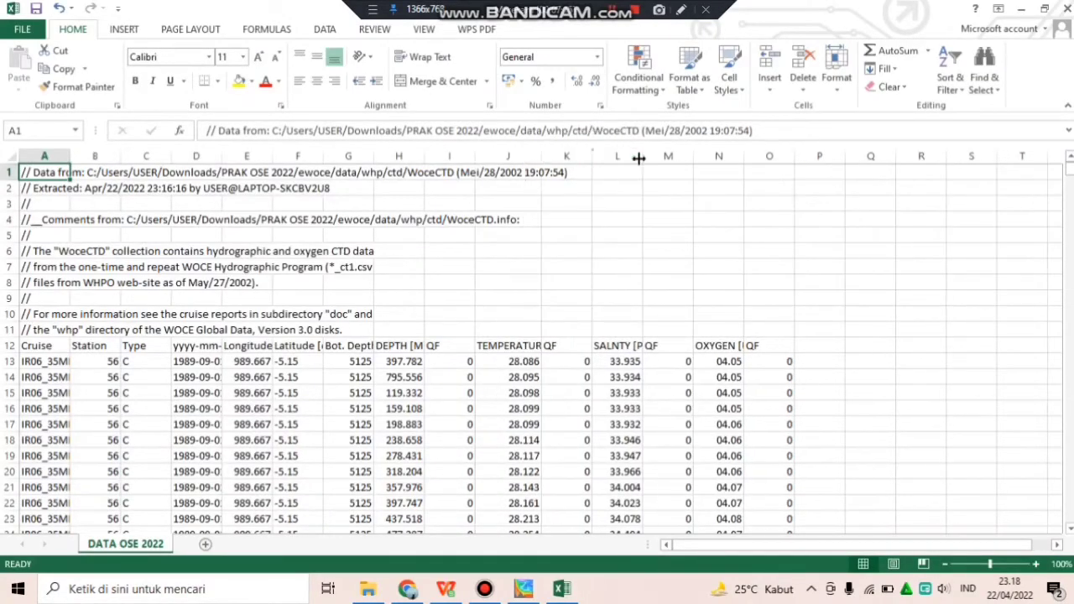
pyautogui.moveTo(642, 157); pyautogui.dragTo(737, 167)
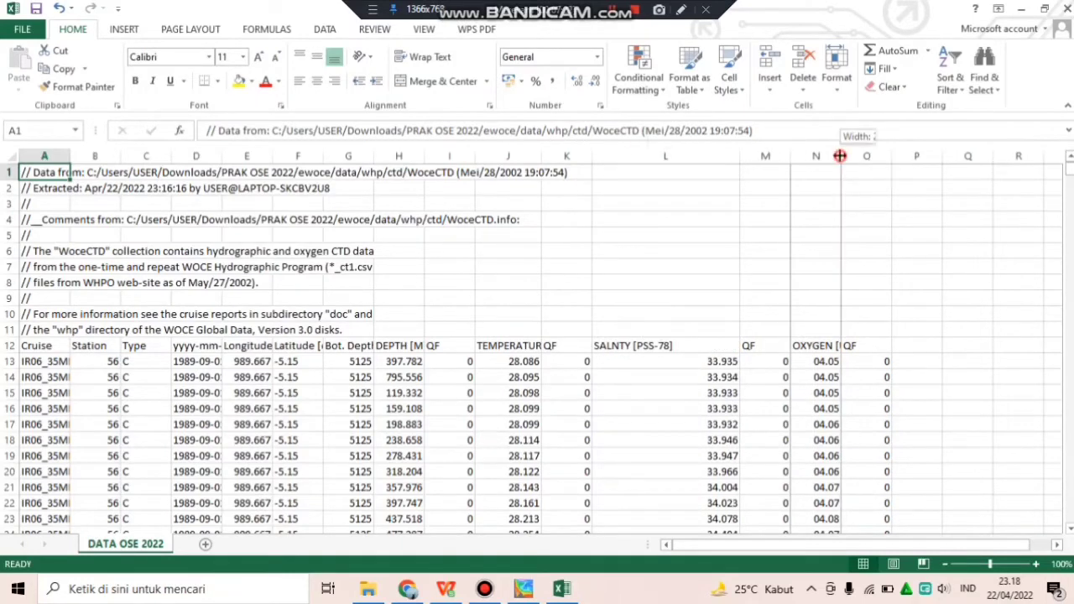
pyautogui.moveTo(840, 157); pyautogui.dragTo(904, 169)
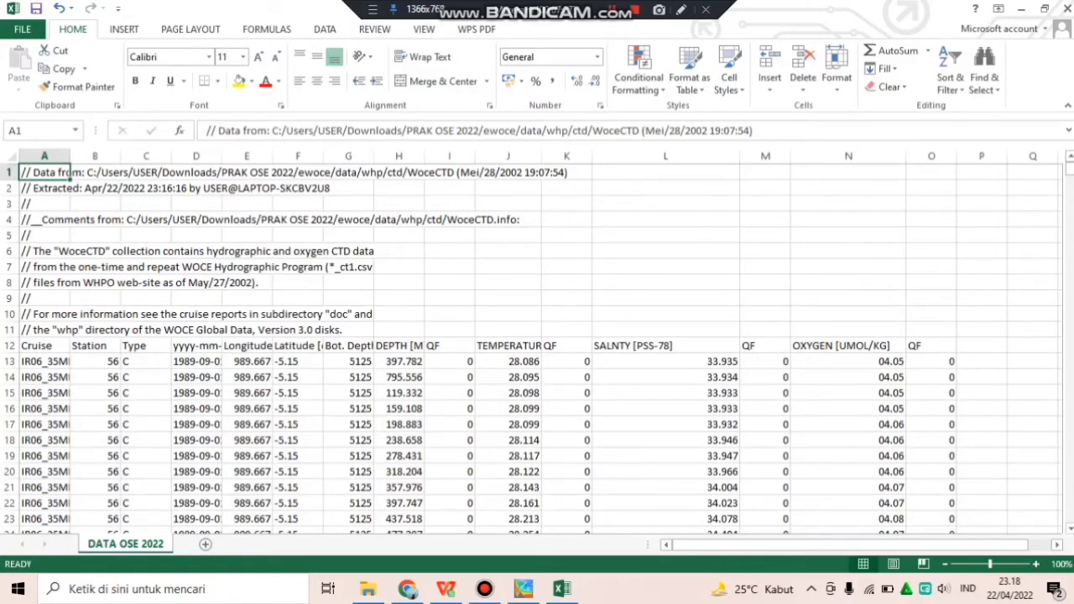
pyautogui.moveTo(1069, 168); pyautogui.dragTo(1064, 208)
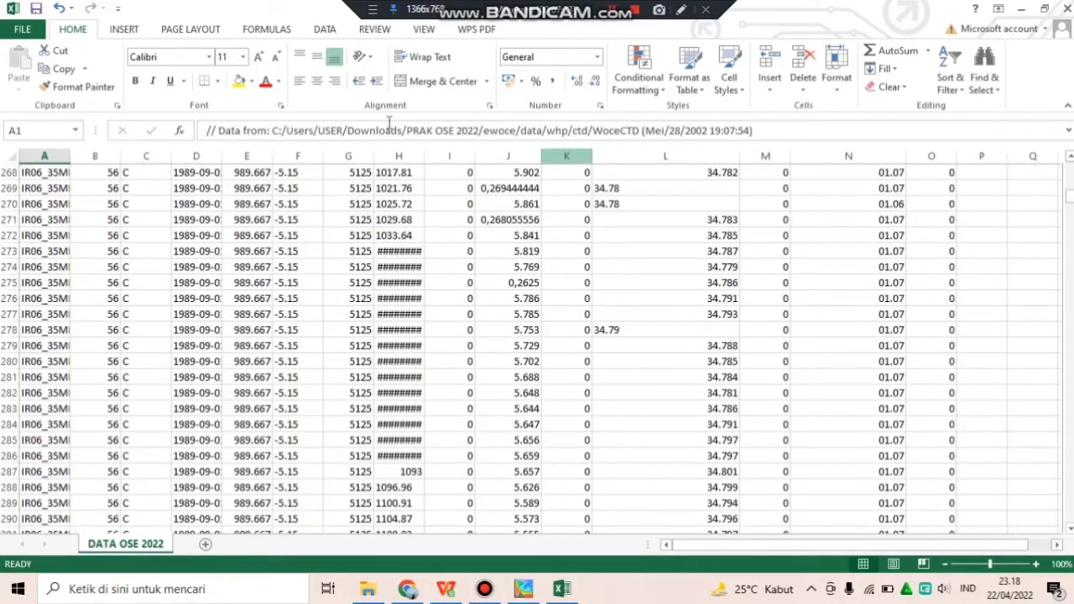
pyautogui.moveTo(423, 156); pyautogui.dragTo(472, 163)
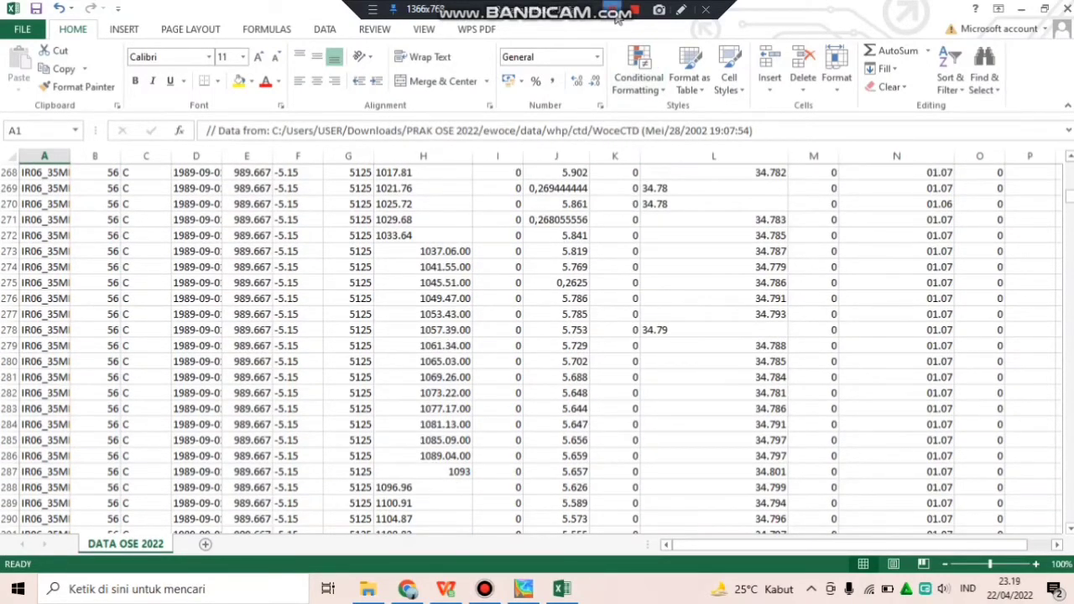
# Switch to WPS Office and review the longitude, depth, temperature and salinity columns of odv (1).xlsx alongside the document's CTD table
pyautogui.hotkey('alt', 'Tab')
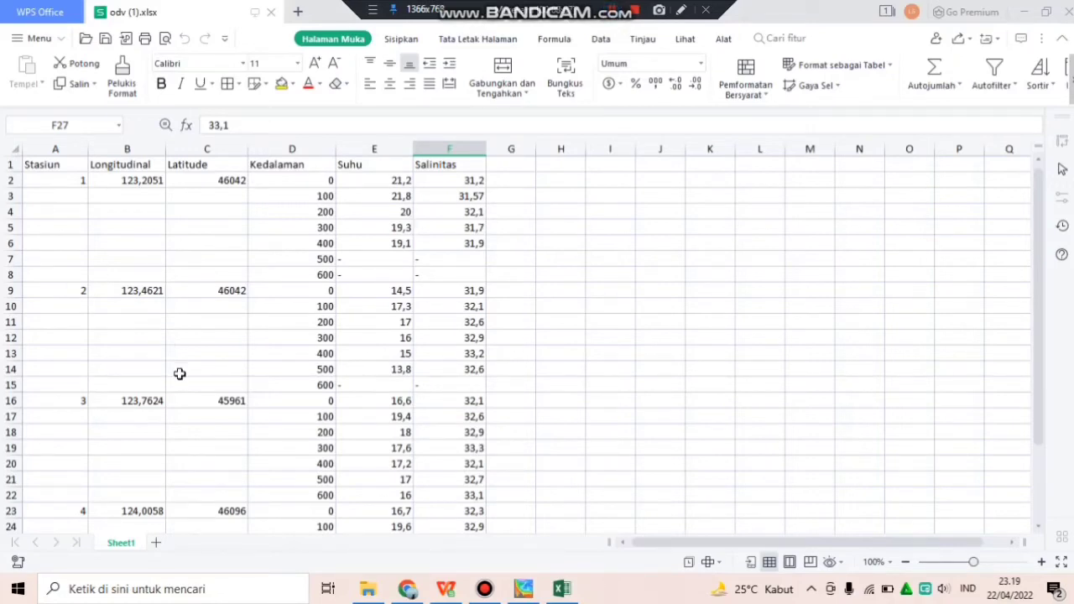
pyautogui.click(157, 180)
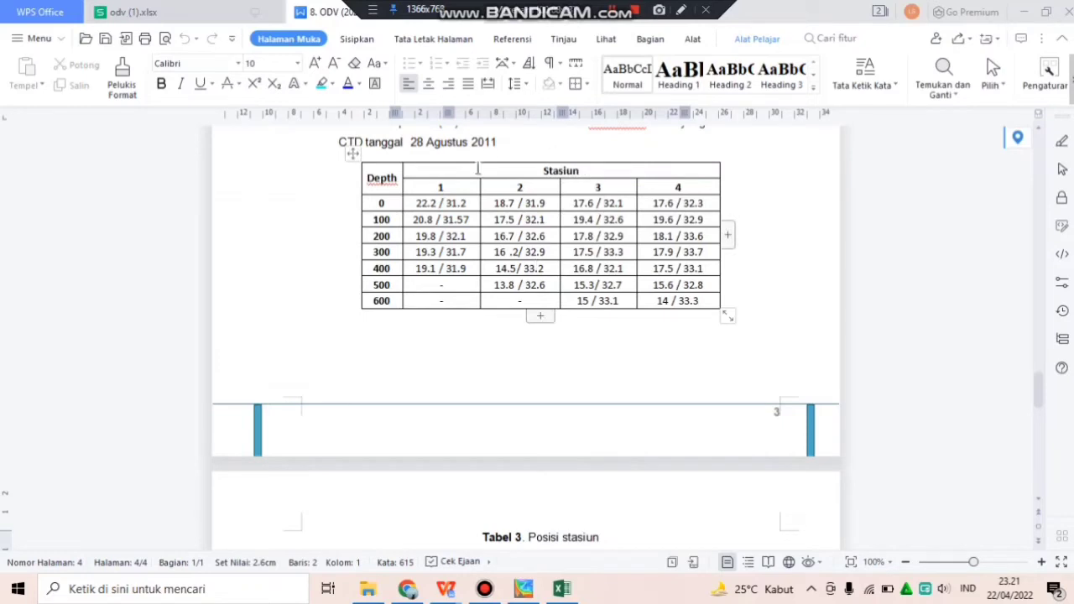
pyautogui.click(131, 10)
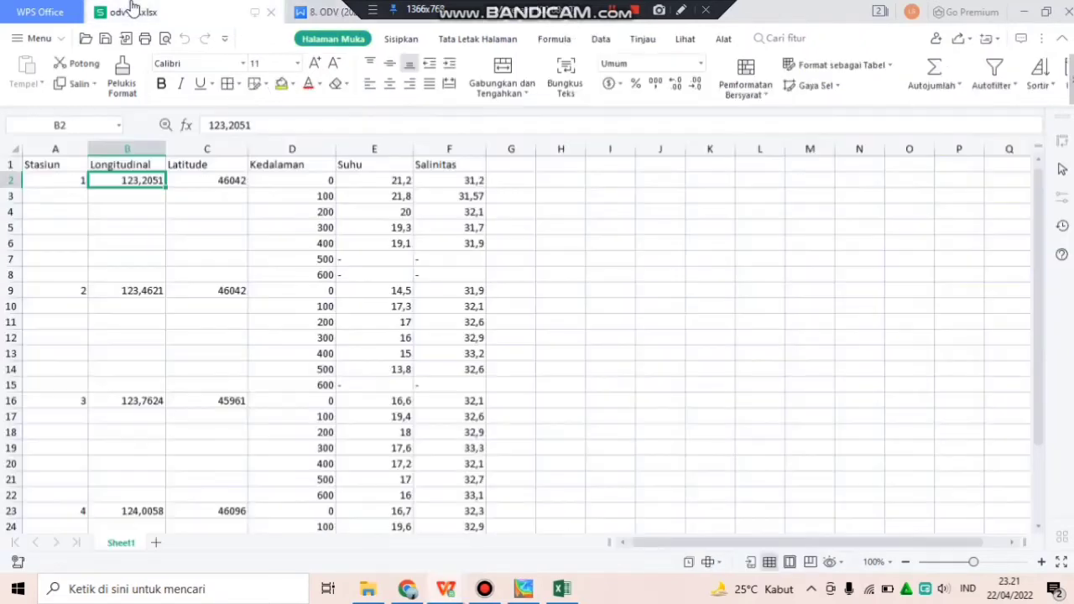
pyautogui.click(271, 168)
pyautogui.click(357, 170)
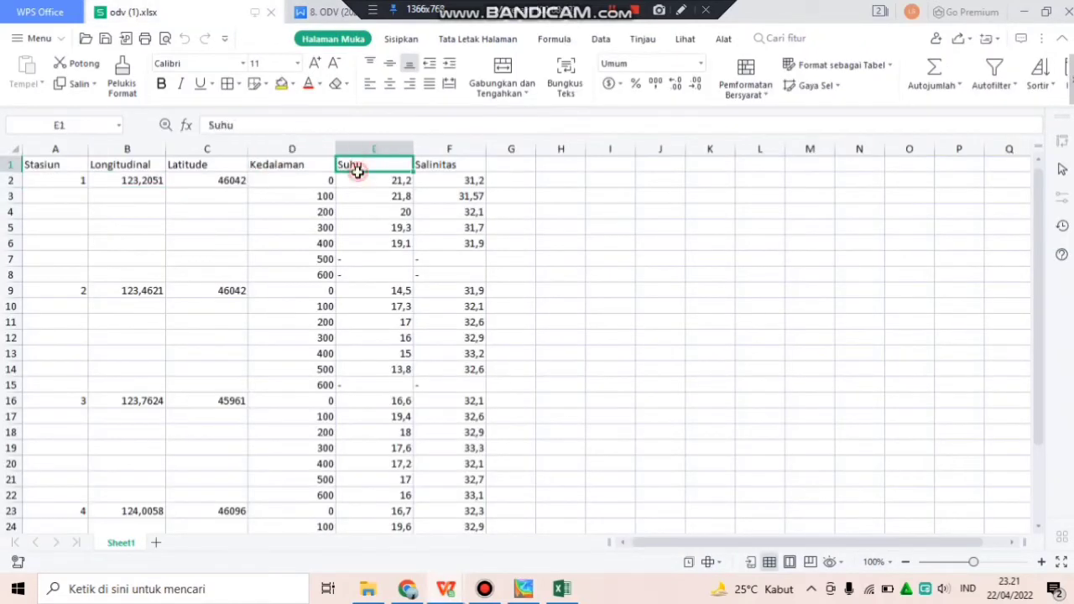
pyautogui.click(429, 170)
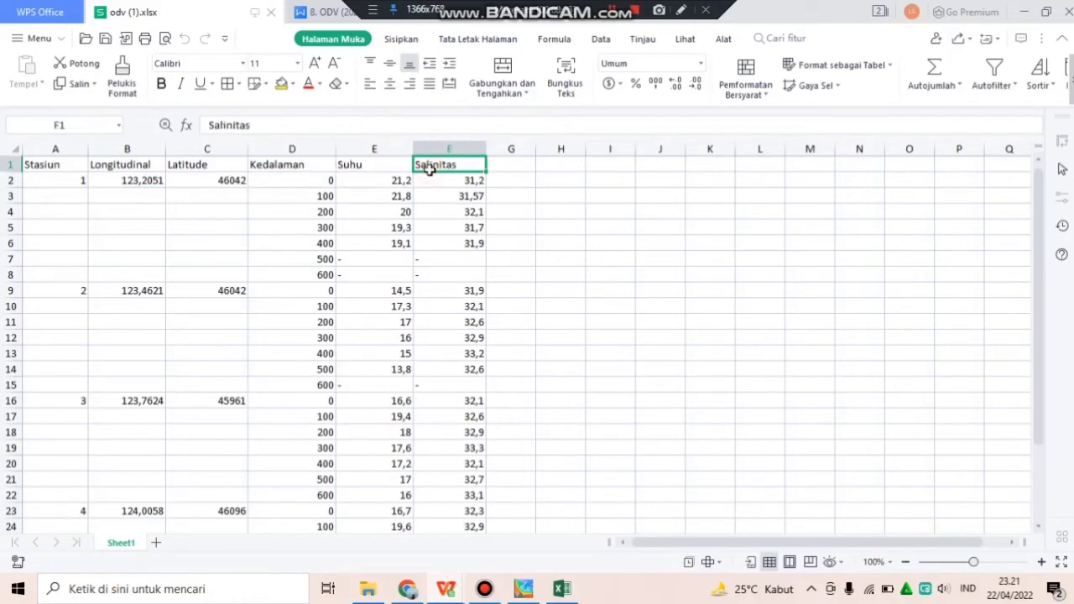
# Fill station 1's longitude and latitude values down from row 2 through row 8
pyautogui.click(162, 184)
pyautogui.moveTo(165, 188); pyautogui.dragTo(151, 280)
pyautogui.click(240, 179)
pyautogui.moveTo(249, 187); pyautogui.dragTo(235, 274)
pyautogui.click(527, 355)
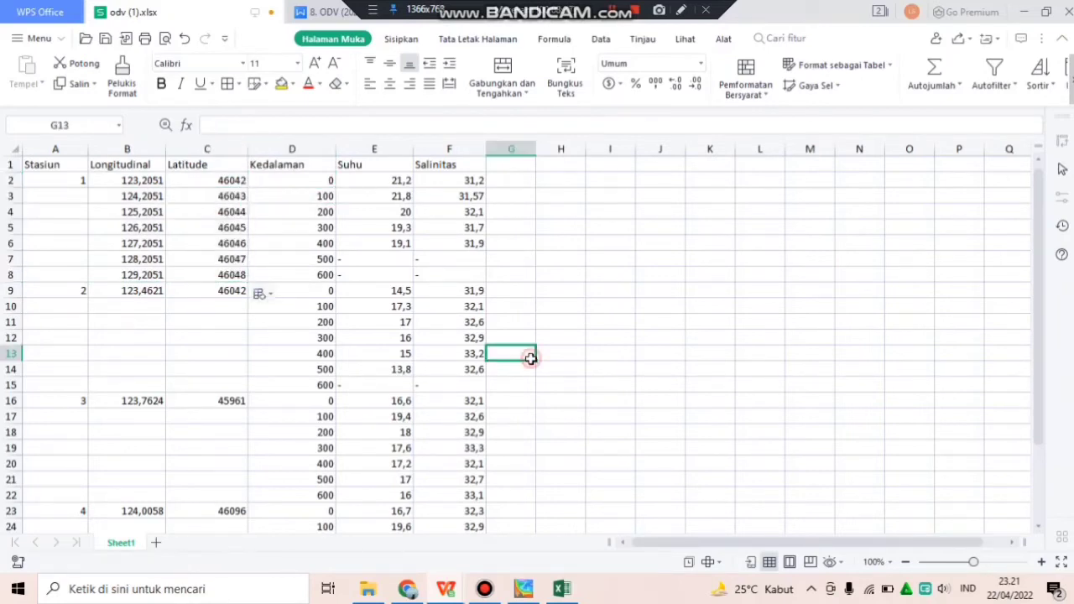
# Check station 1's depth, temperature and salinity entries against the station table in the ODV document, and return to the workbook
pyautogui.click(309, 180)
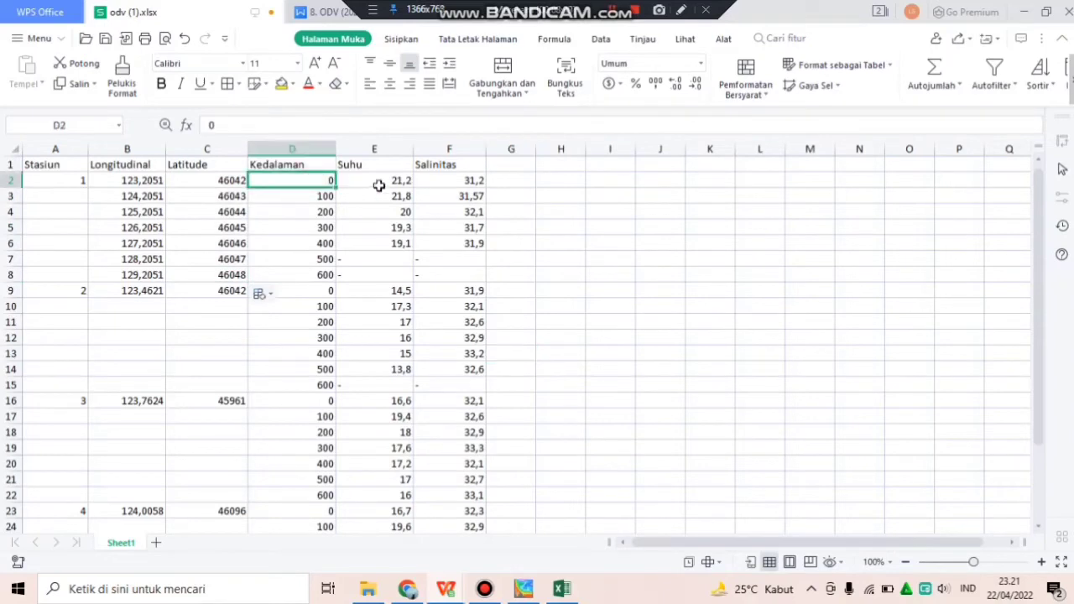
pyautogui.click(378, 185)
pyautogui.click(449, 180)
pyautogui.click(319, 11)
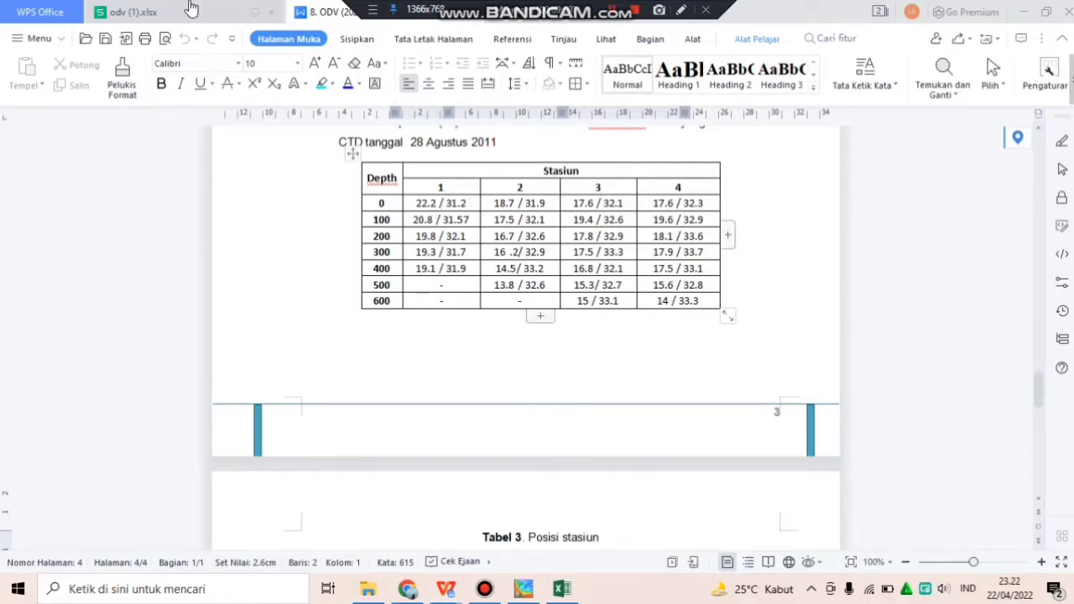
pyautogui.click(190, 8)
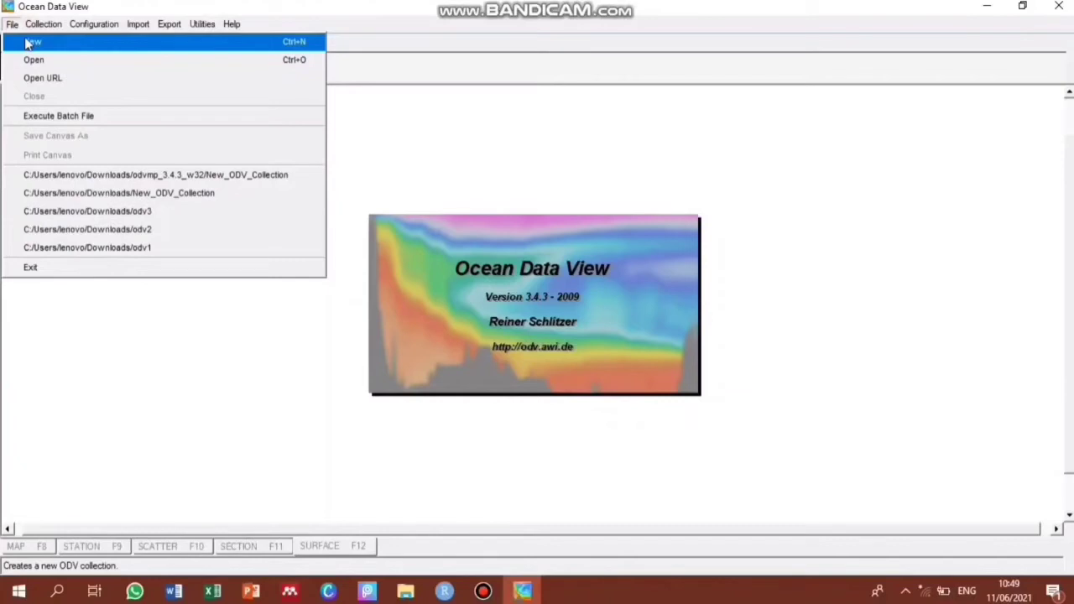
# Create a new collection named New_ODV_Collection in the odvmp_3.4.3_w32 folder in Ocean Data View, overwriting the existing one
pyautogui.click(30, 42)
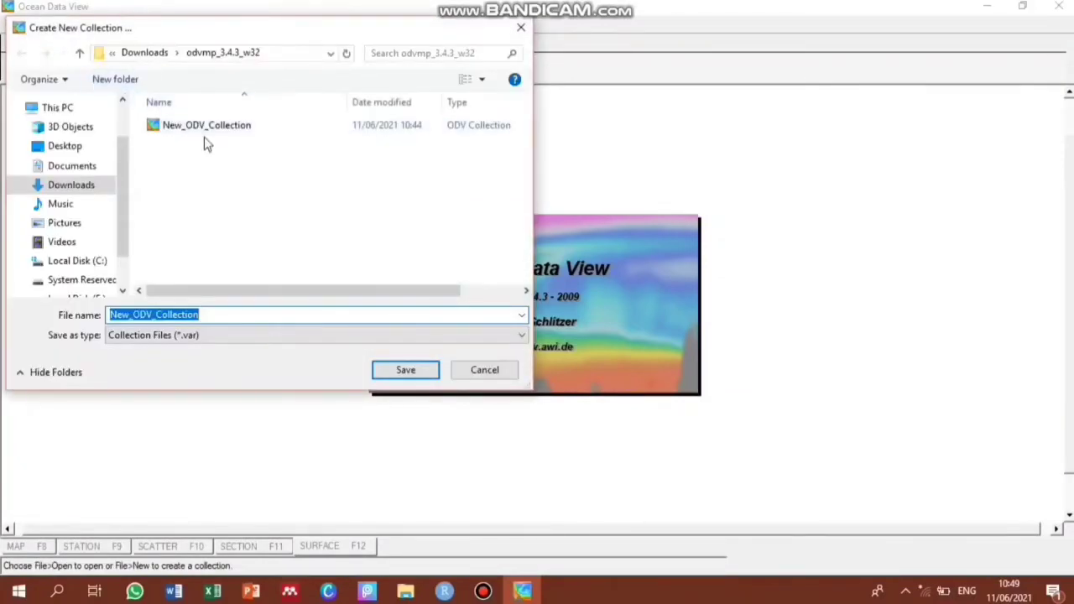
pyautogui.click(201, 132)
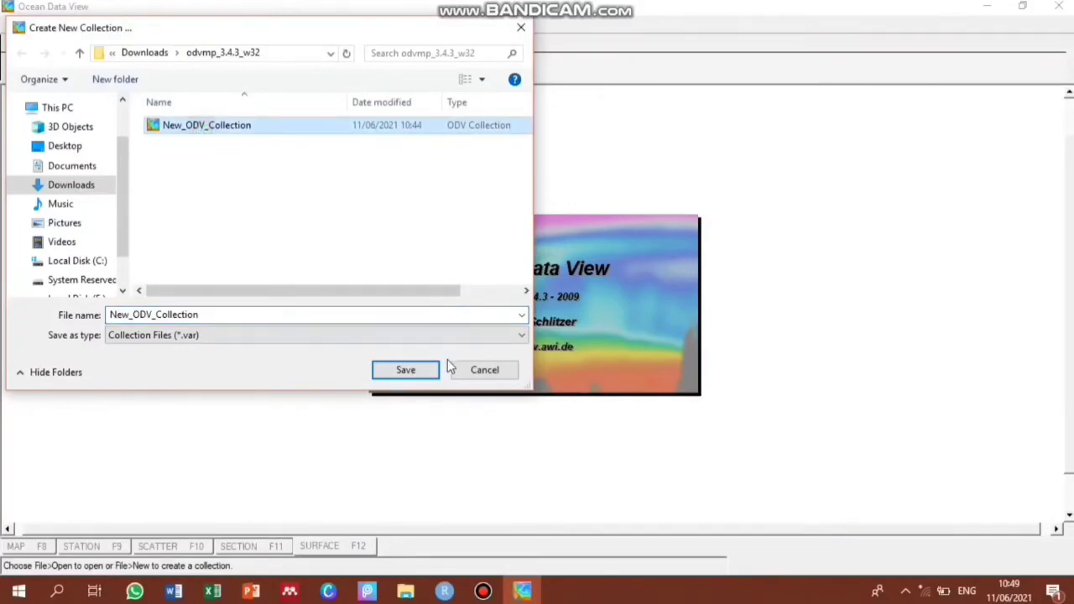
pyautogui.click(422, 373)
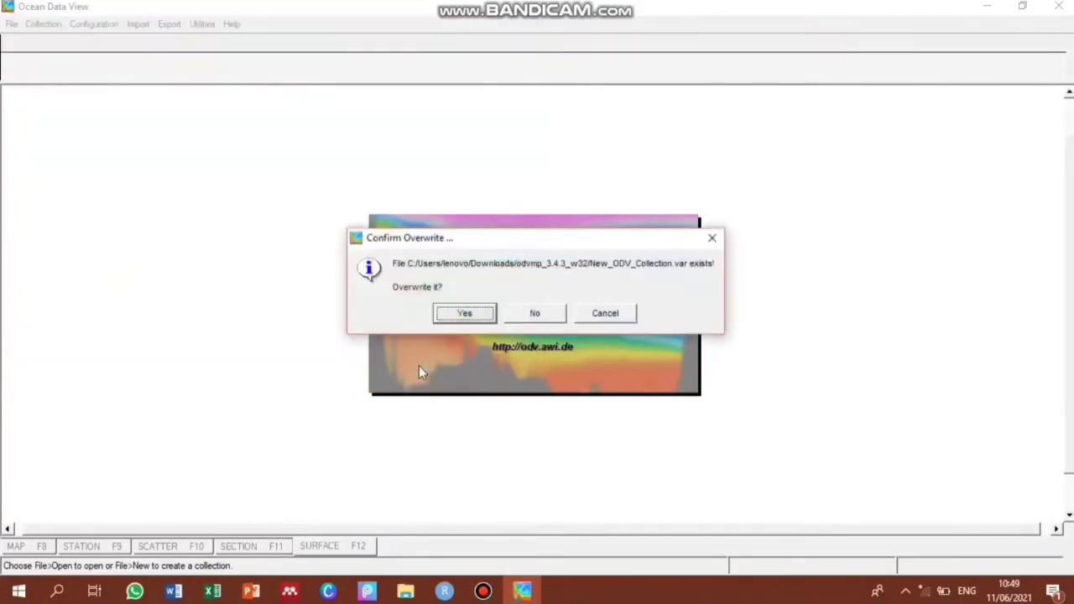
pyautogui.click(466, 315)
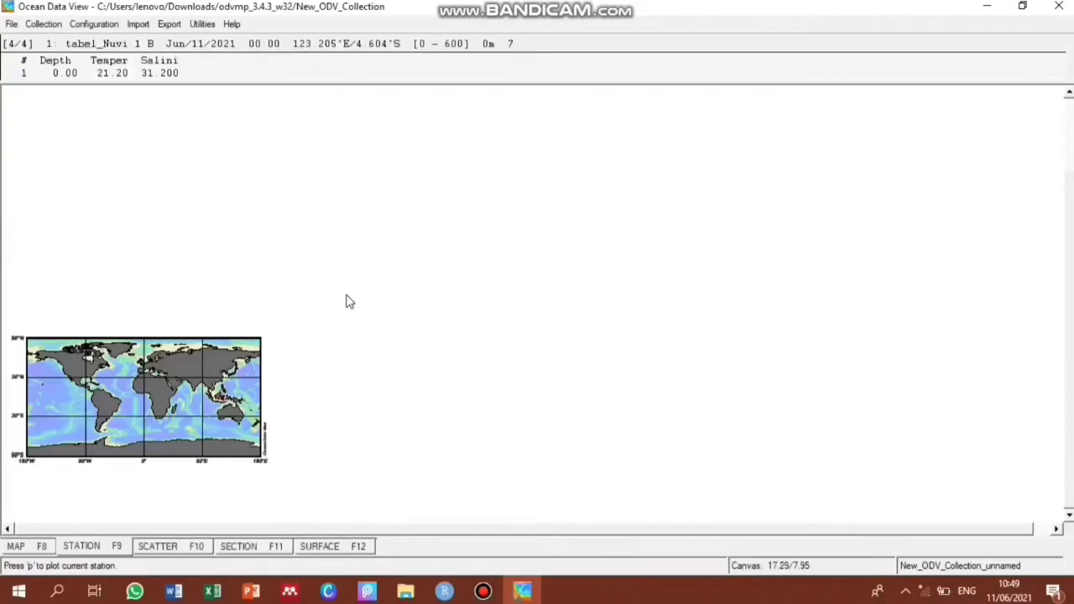
# Start an ODV spreadsheet import of tabel_Nuvi from Downloads, accepting the tab-separated file properties
pyautogui.click(138, 25)
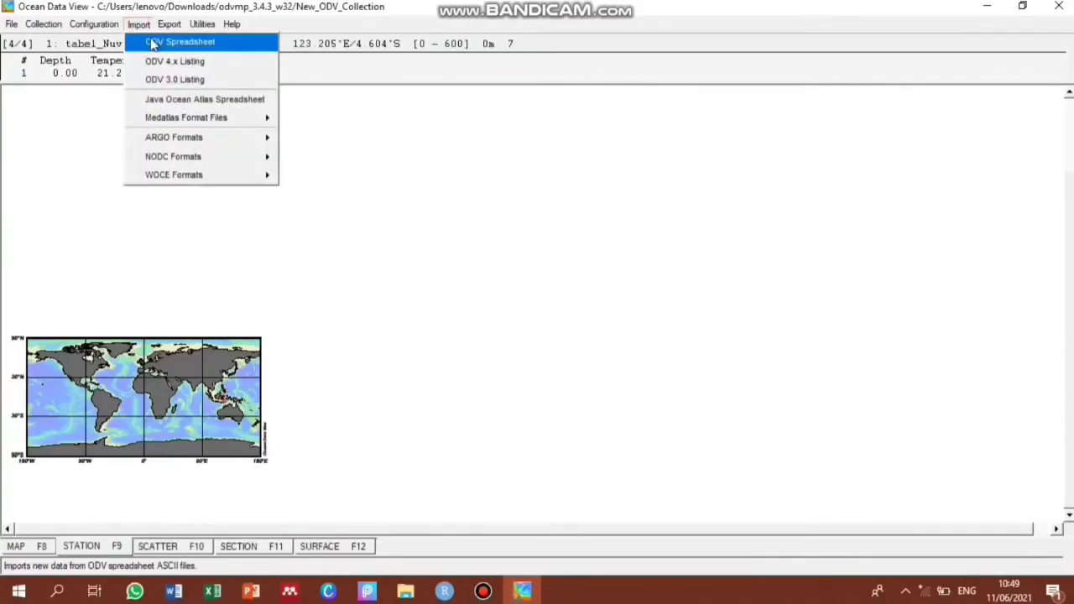
pyautogui.click(181, 42)
pyautogui.click(463, 53)
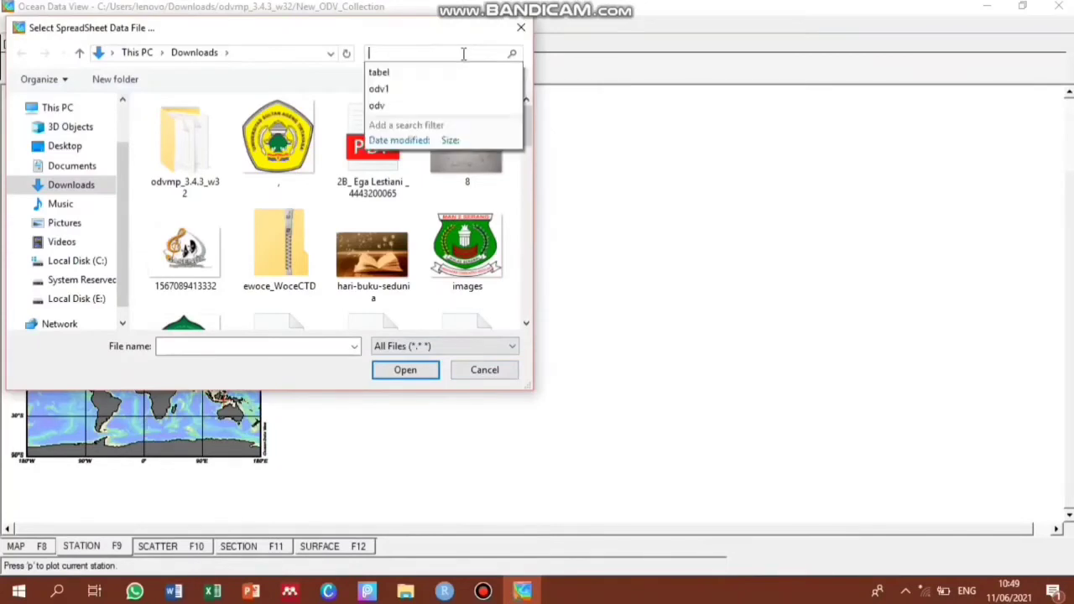
pyautogui.click(445, 72)
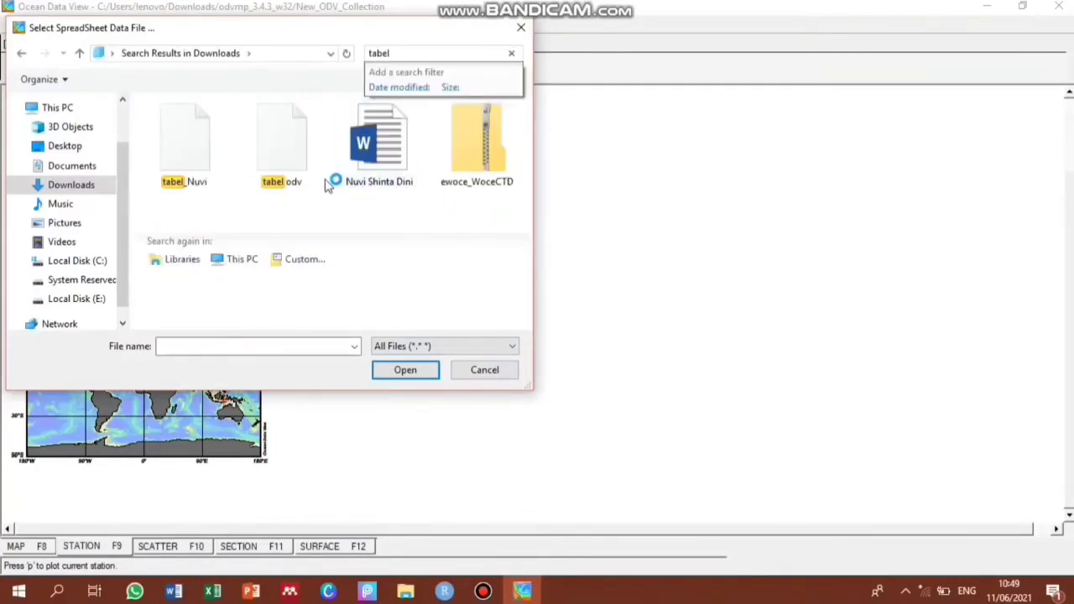
pyautogui.click(207, 167)
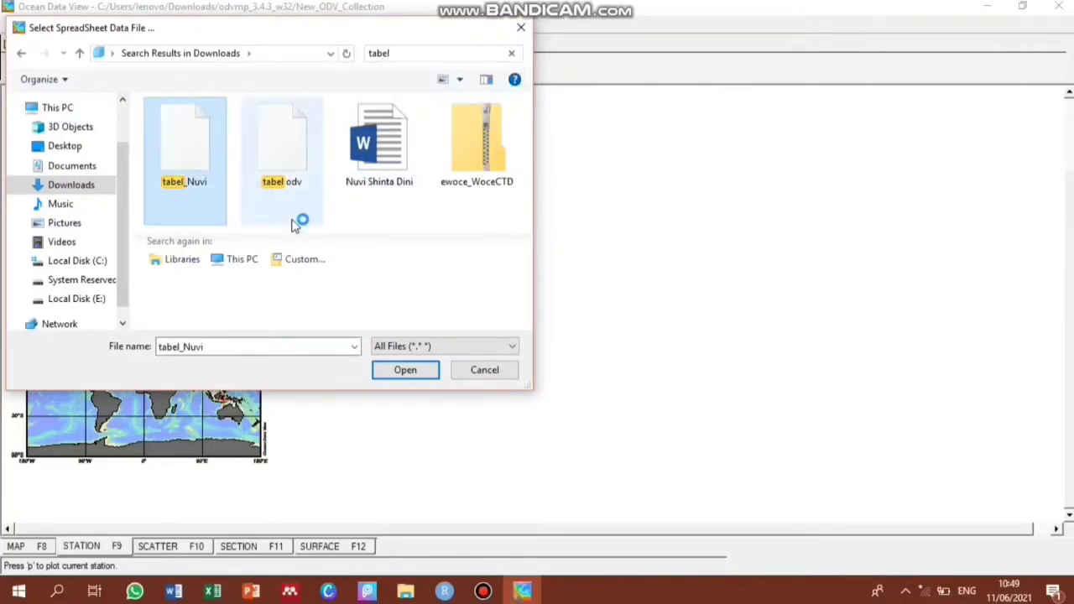
pyautogui.click(406, 370)
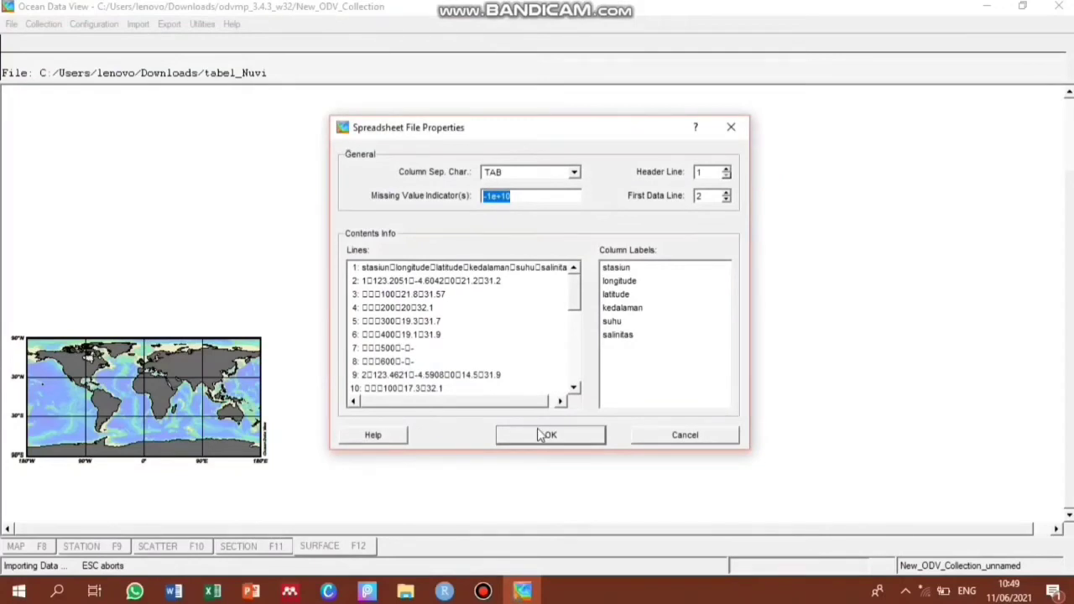
pyautogui.click(541, 435)
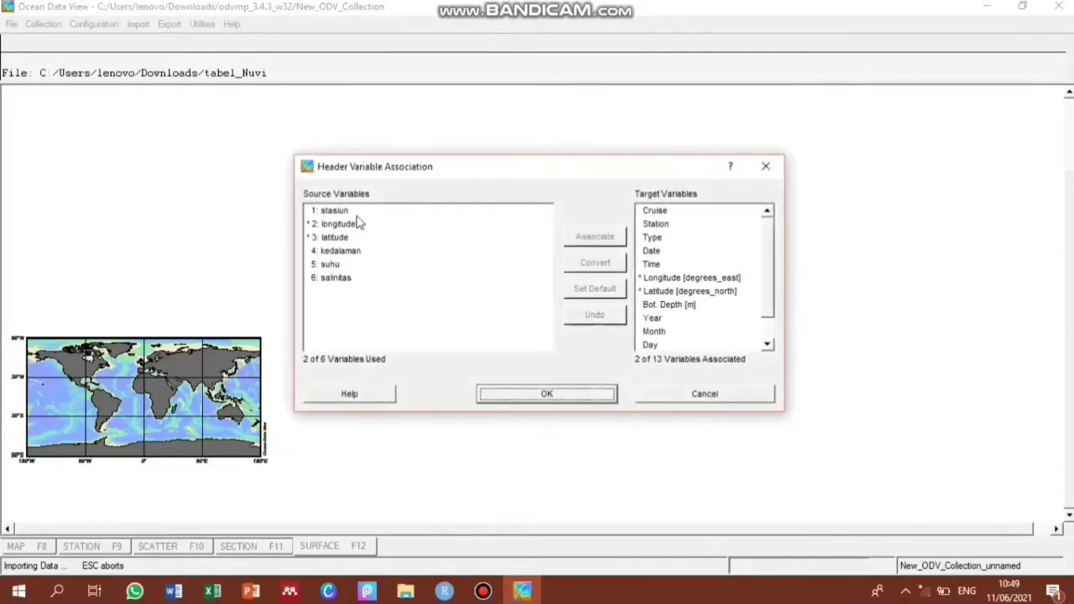
# Associate the source header variable stasiun with the target variable Station and accept the header associations
pyautogui.click(353, 213)
pyautogui.click(666, 229)
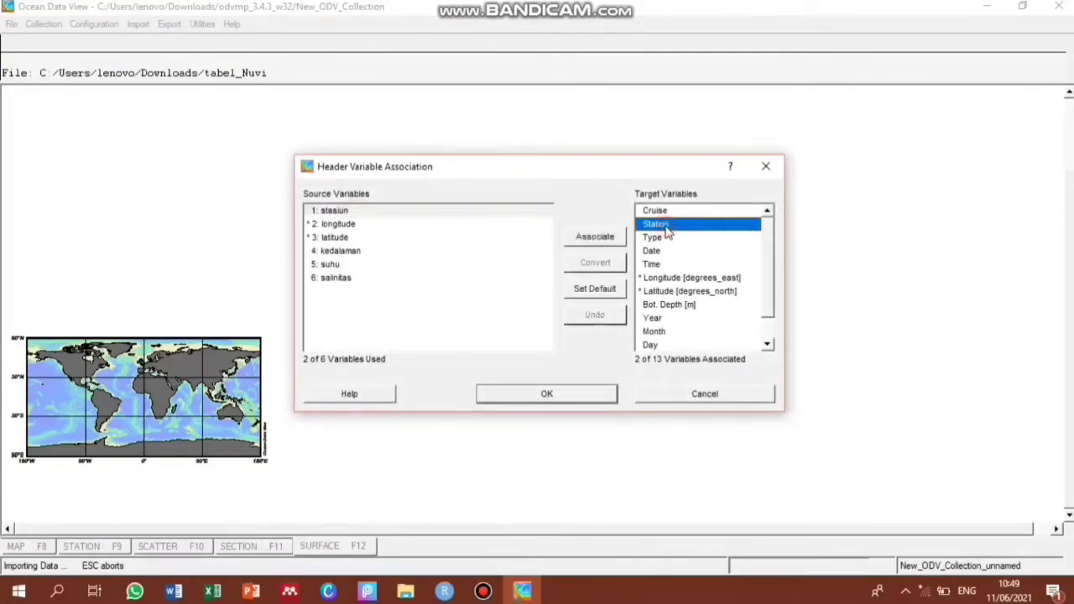
pyautogui.click(595, 238)
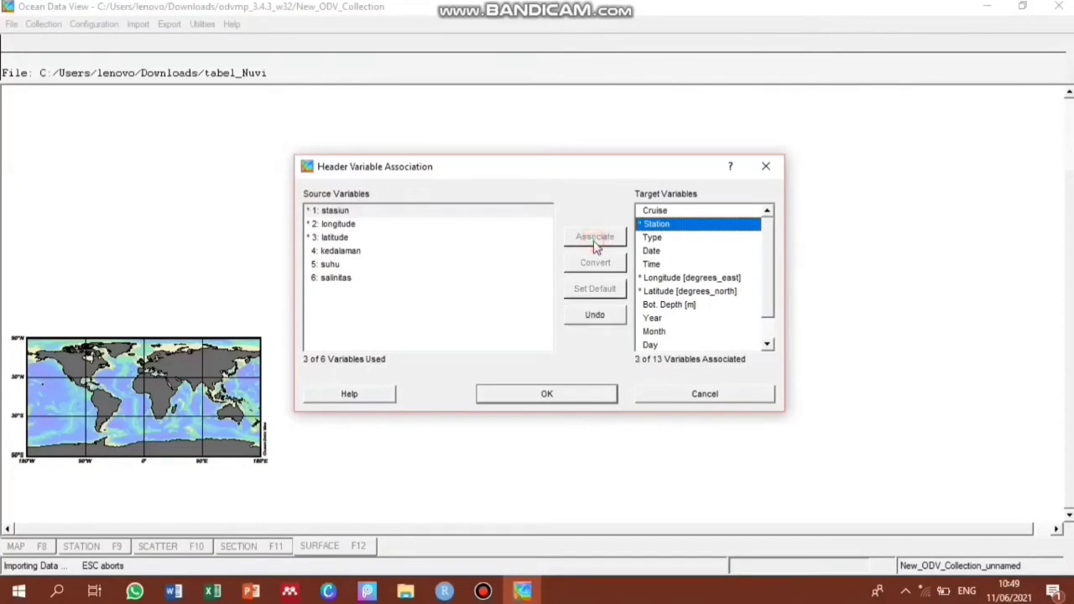
pyautogui.click(546, 396)
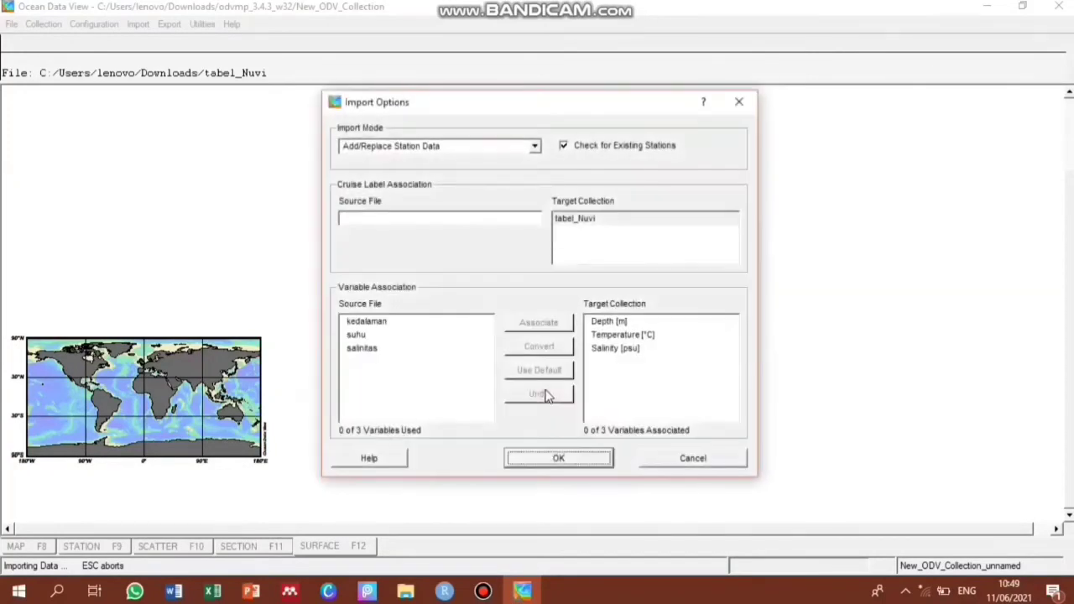
# Associate kedalaman with Depth [m], suhu with Temperature [°C], and salinitas with Salinity [psu] in the import options
pyautogui.click(445, 332)
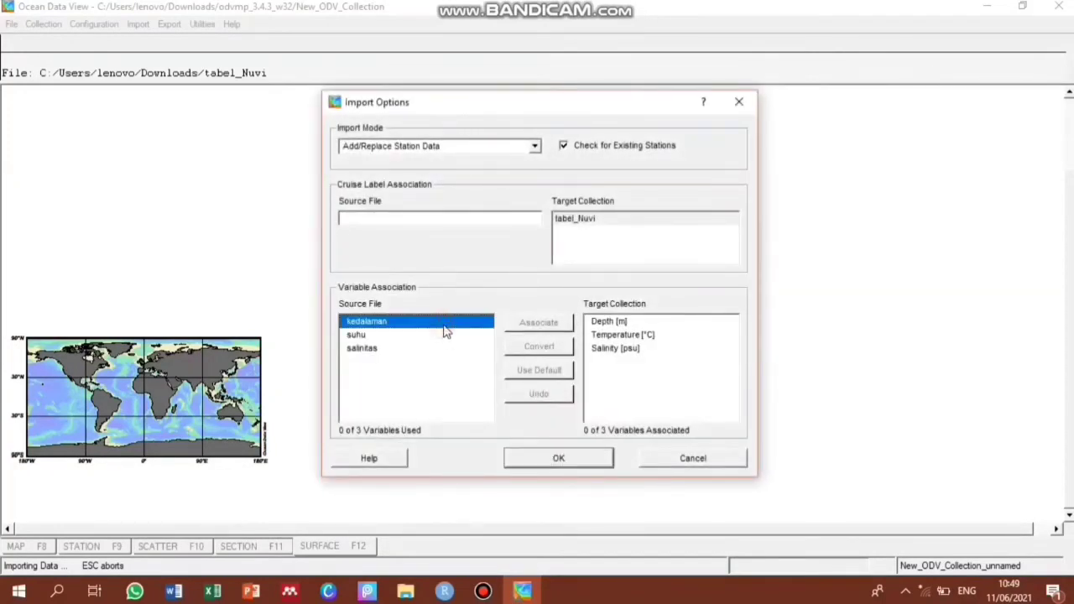
pyautogui.click(603, 328)
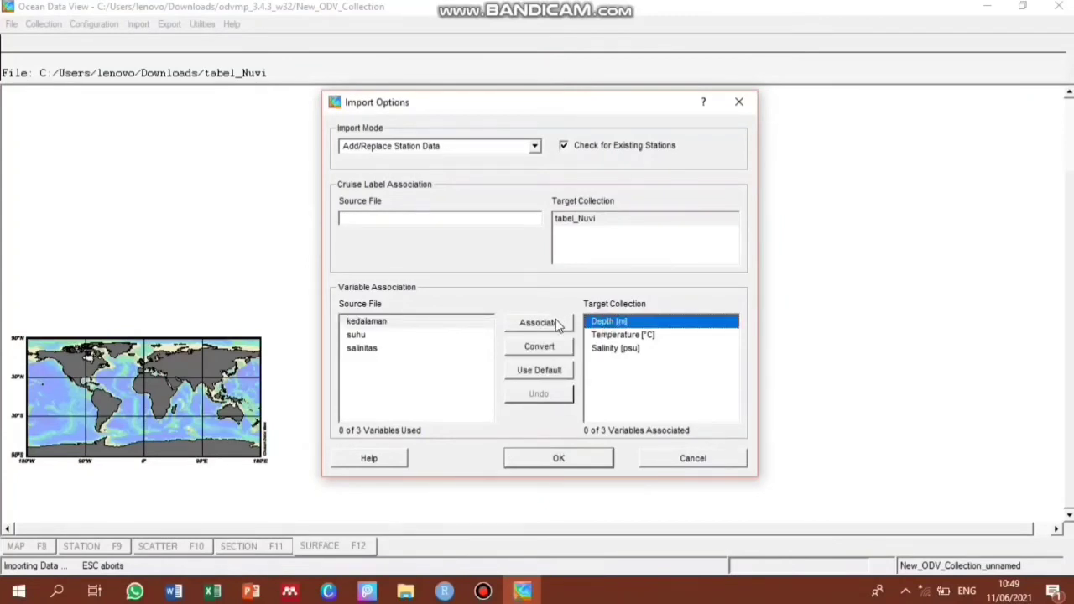
pyautogui.click(557, 323)
pyautogui.click(490, 336)
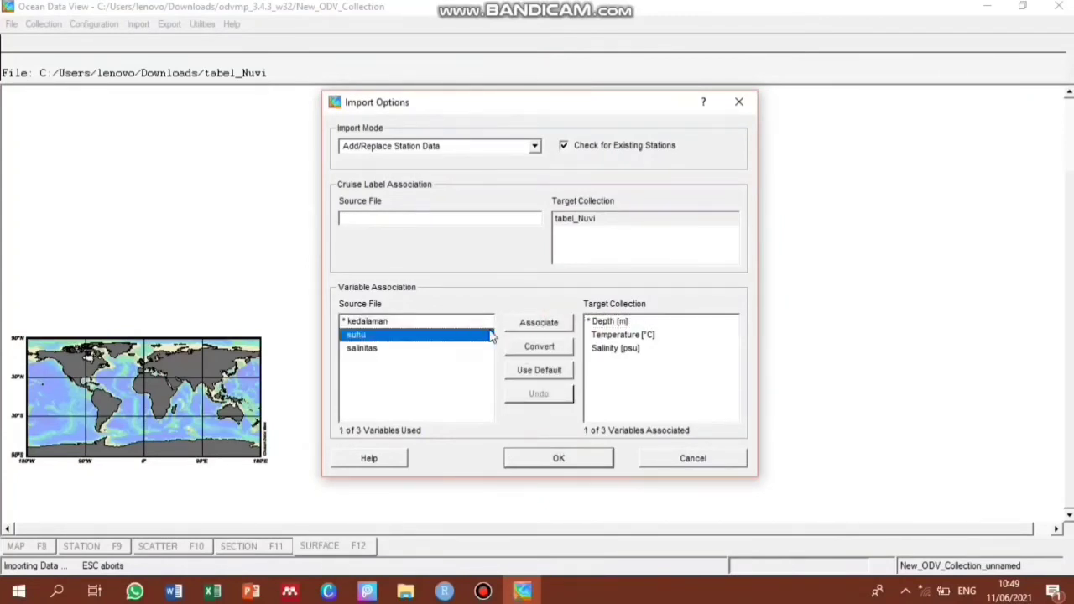
pyautogui.click(598, 335)
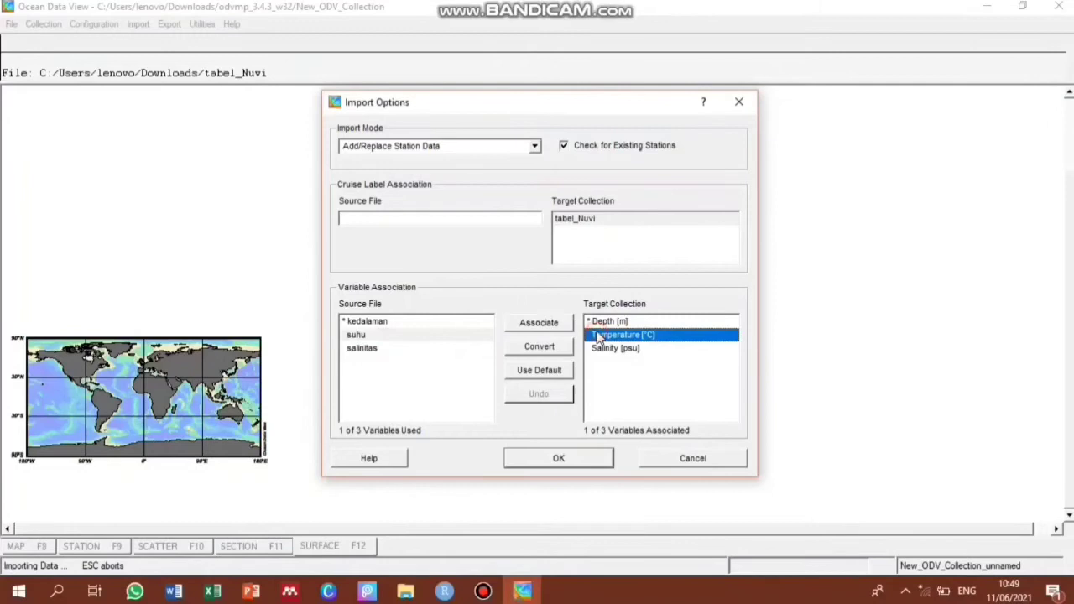
pyautogui.click(541, 327)
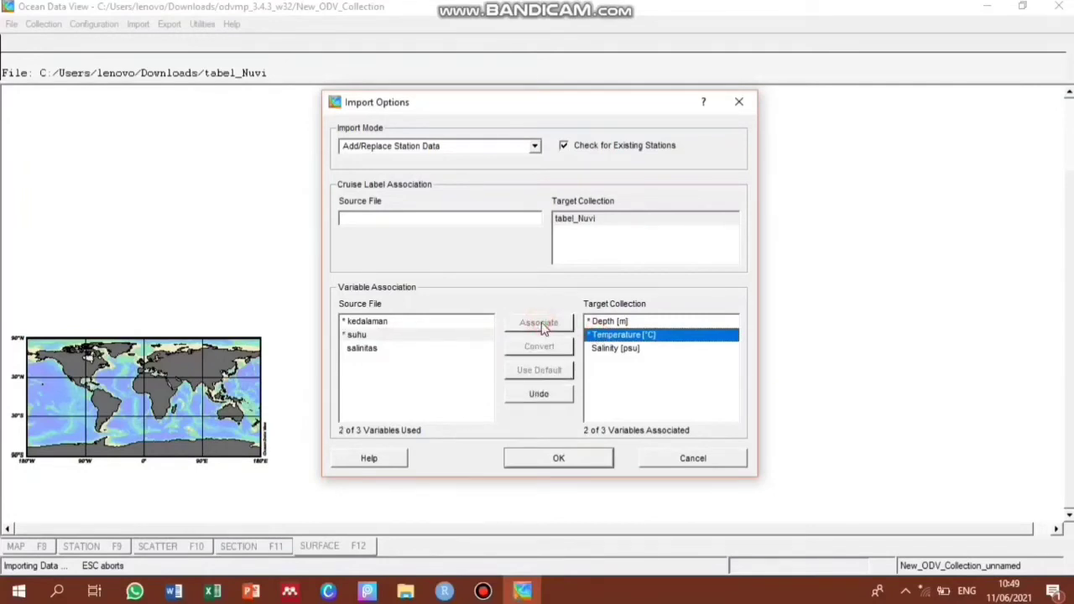
pyautogui.click(479, 349)
pyautogui.click(594, 349)
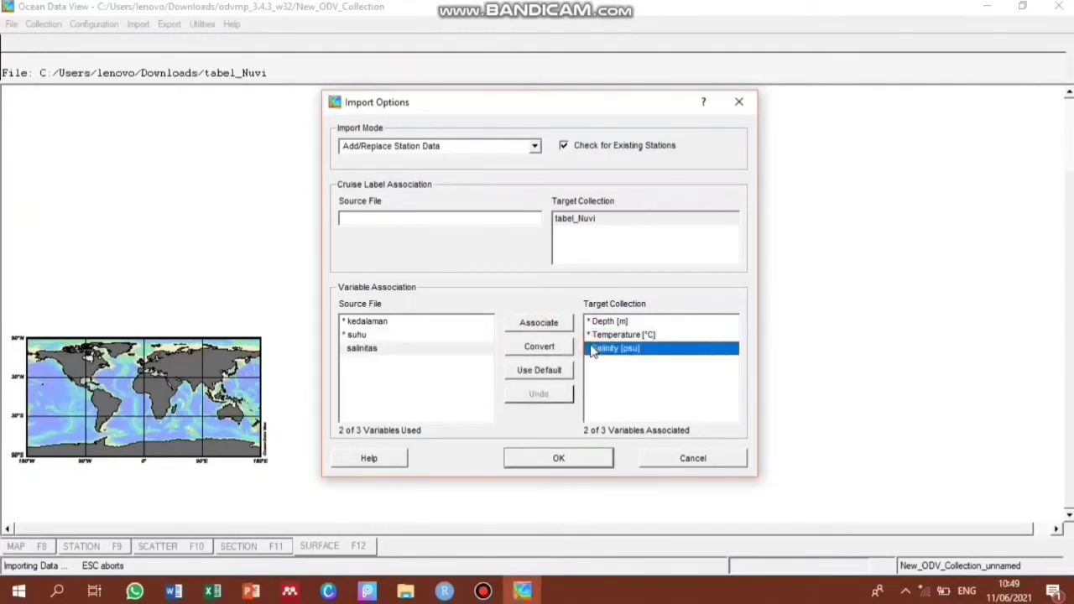
pyautogui.click(549, 324)
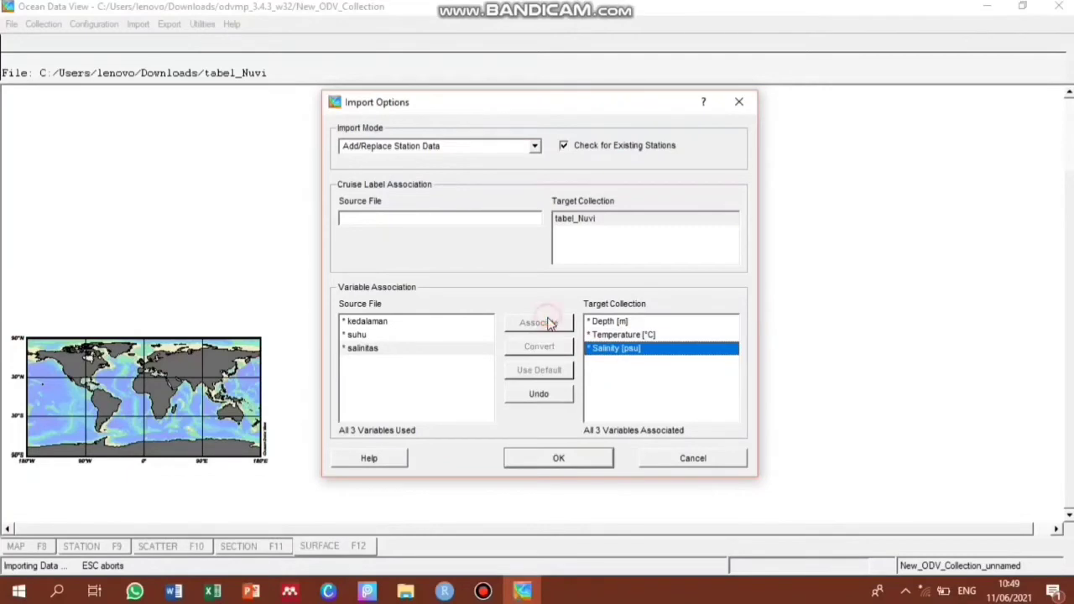
# Run the station data import, replacing all stations already in the collection
pyautogui.click(558, 458)
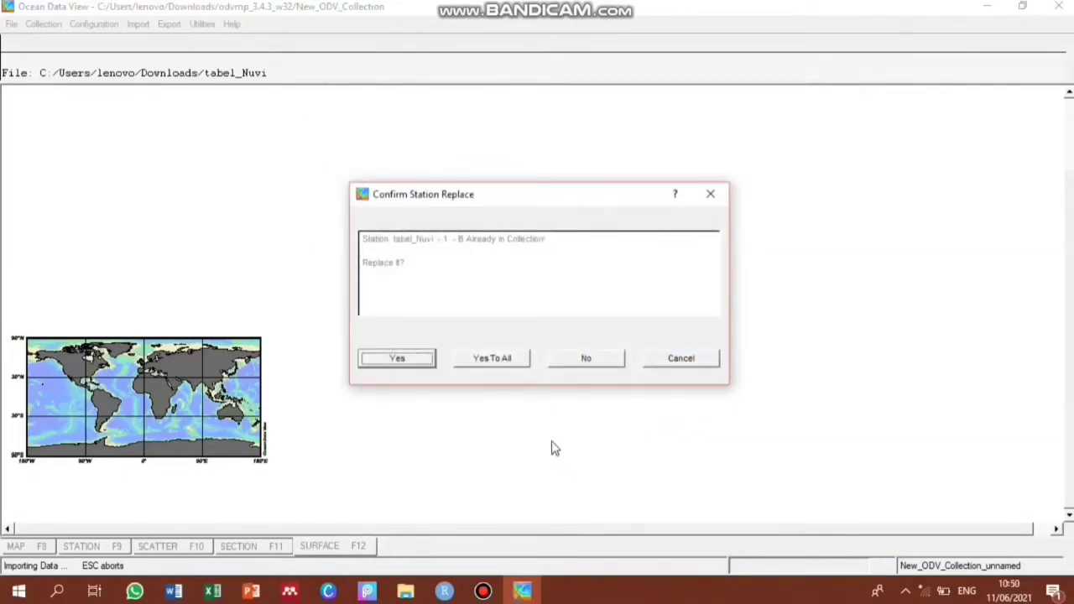
pyautogui.click(494, 359)
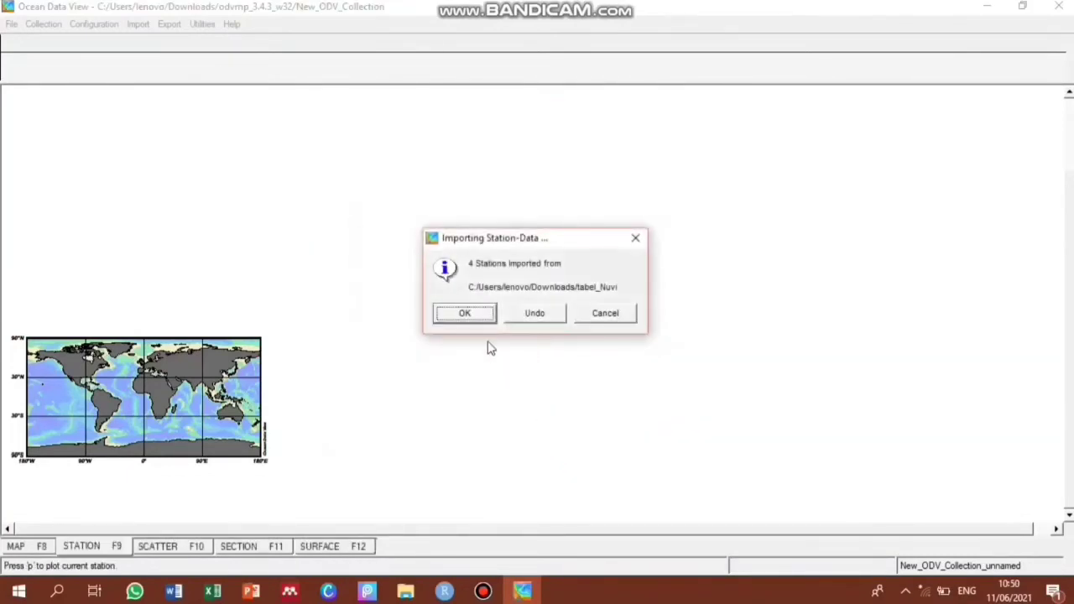
pyautogui.click(476, 322)
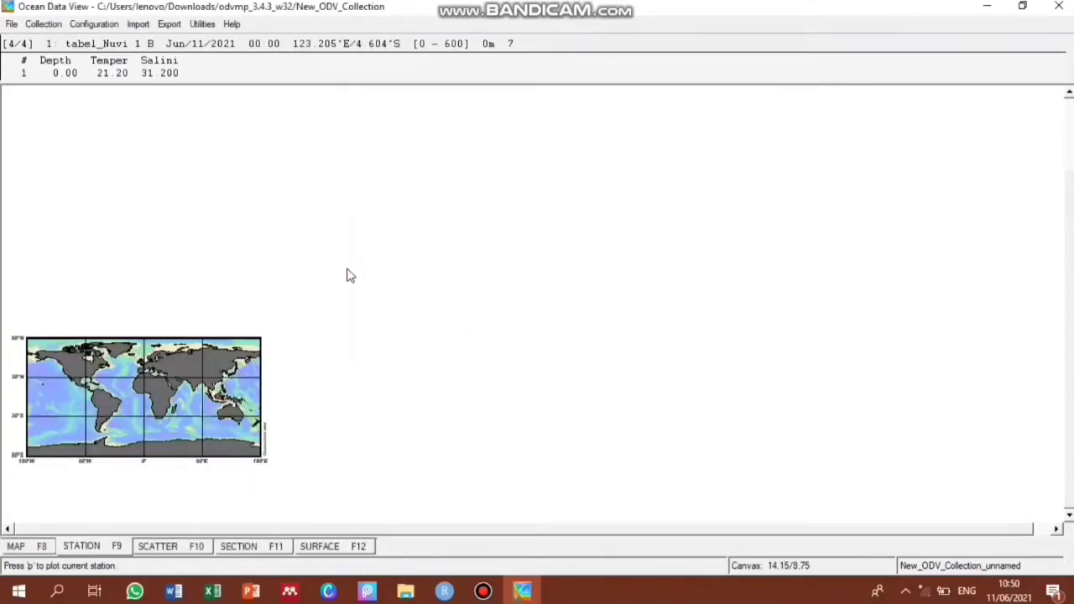
# Zoom the global map to the Indonesian region, about 105.8 to 139.9°E and 17.8°S to 17.8°N
pyautogui.rightClick(252, 357)
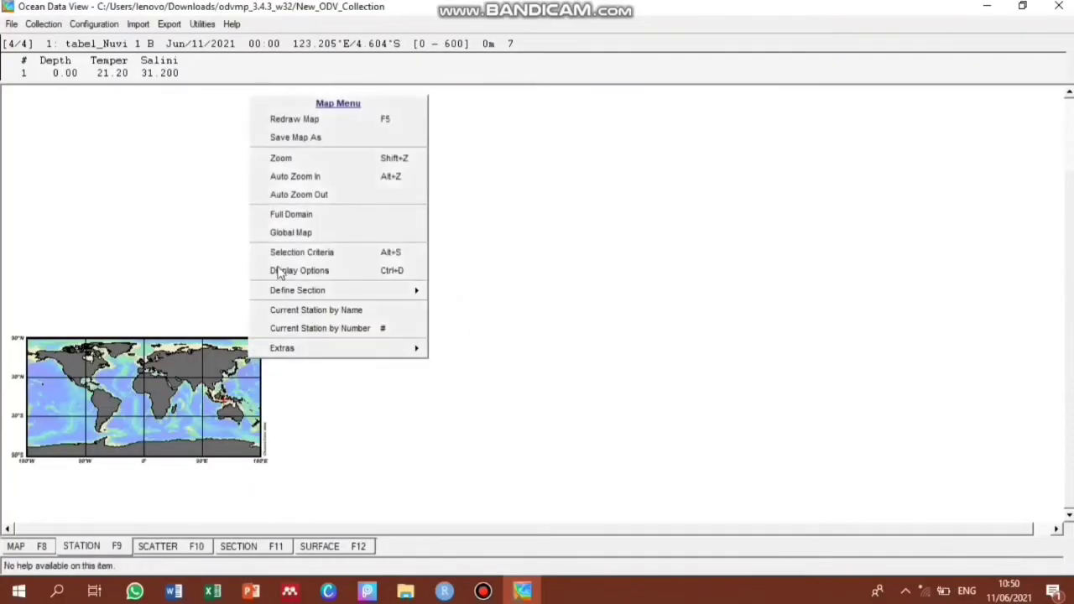
pyautogui.click(285, 158)
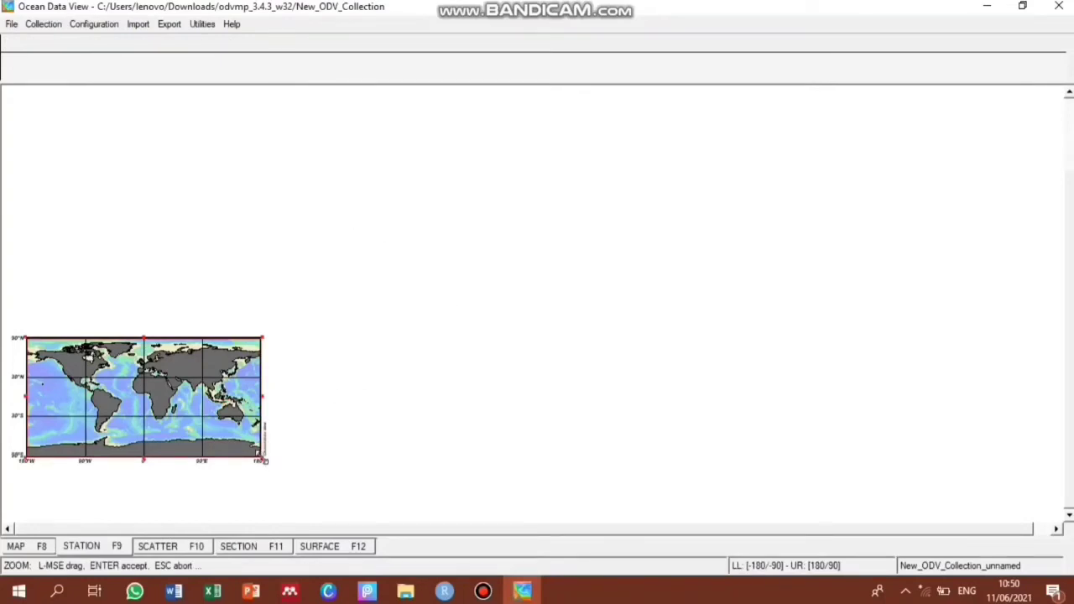
pyautogui.moveTo(264, 460); pyautogui.dragTo(235, 416)
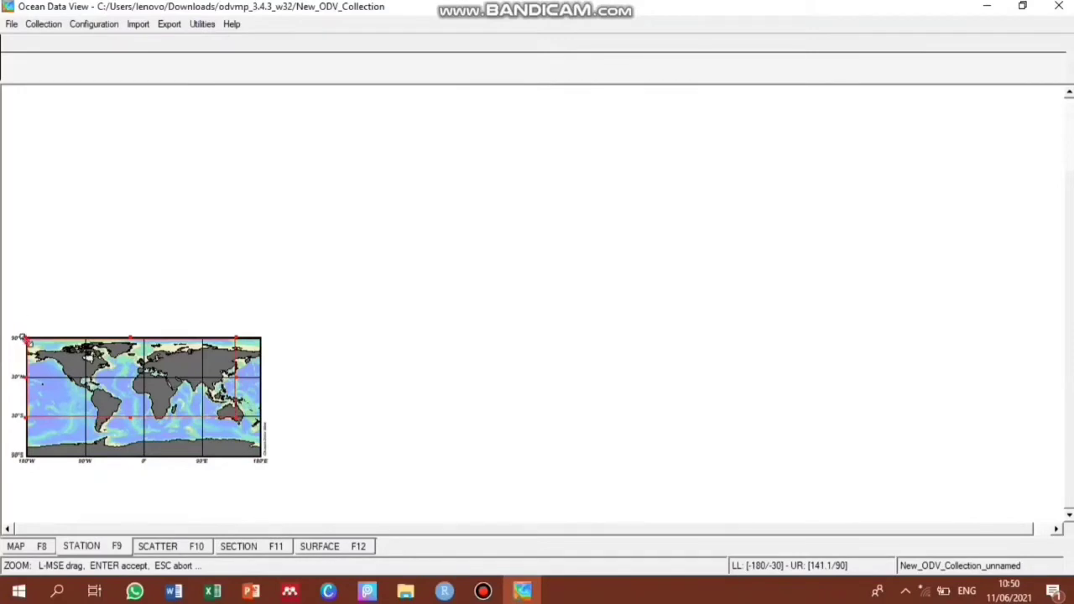
pyautogui.moveTo(25, 339); pyautogui.dragTo(234, 410)
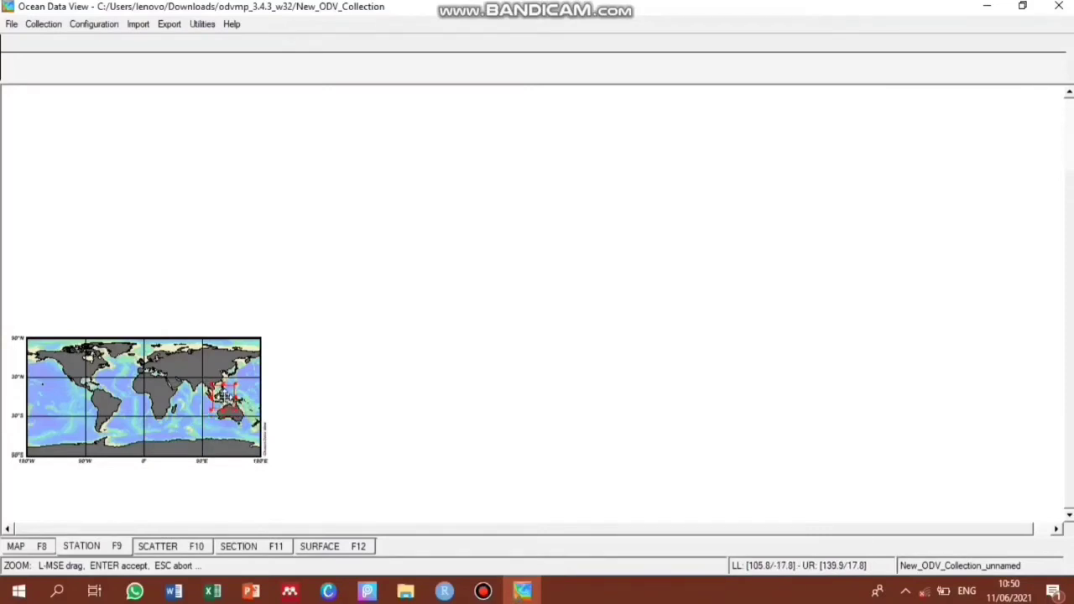
pyautogui.press('Return')
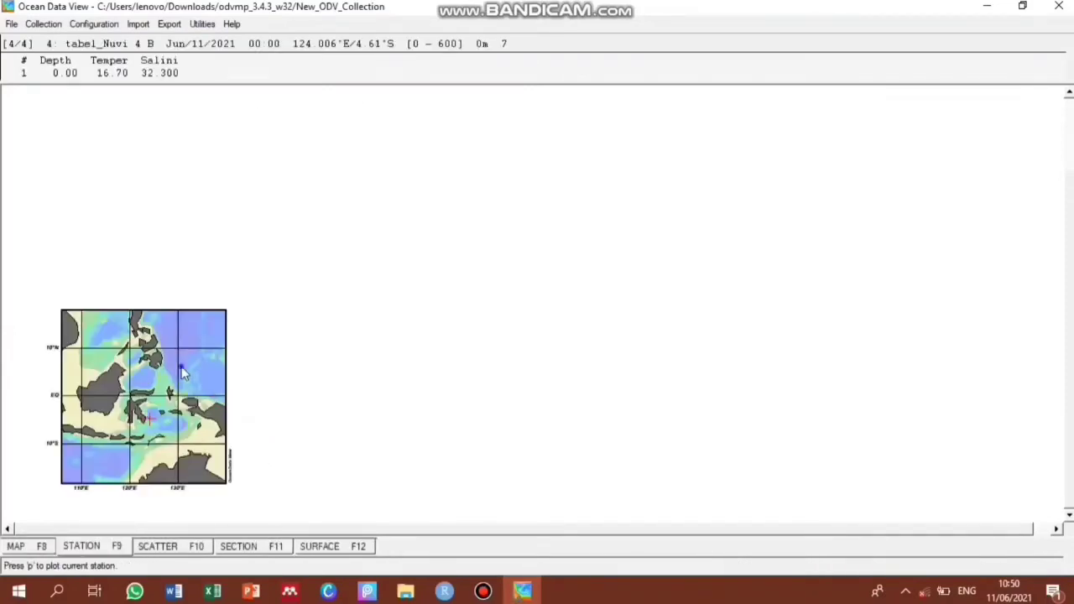
# Zoom the map further around the stations, to about 121.4 to 126.4°E and 6.4 to 2.3°S
pyautogui.rightClick(183, 373)
pyautogui.click(226, 164)
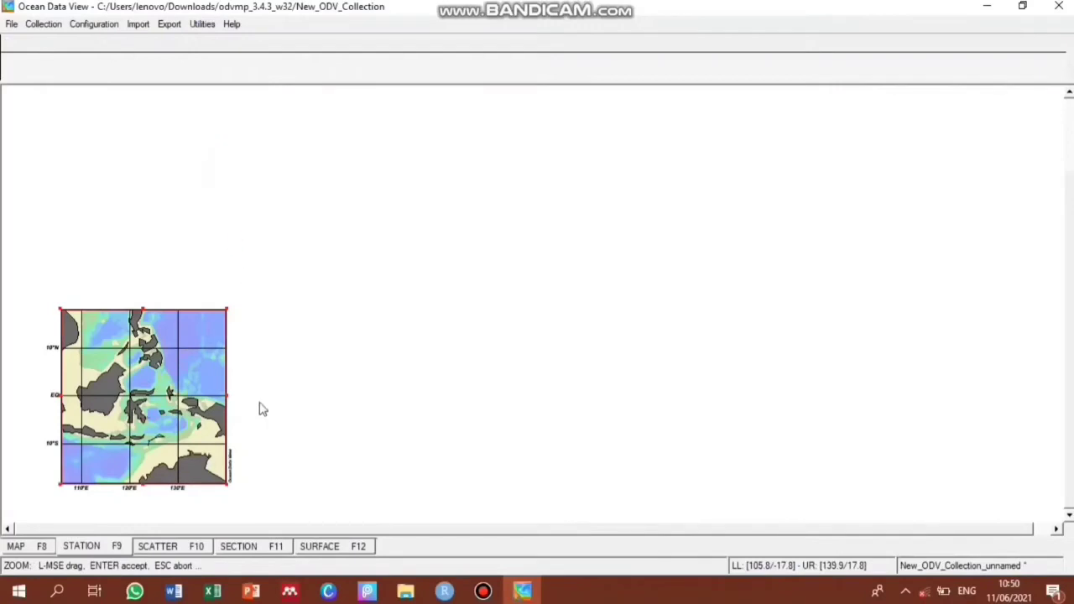
pyautogui.moveTo(225, 485); pyautogui.dragTo(171, 430)
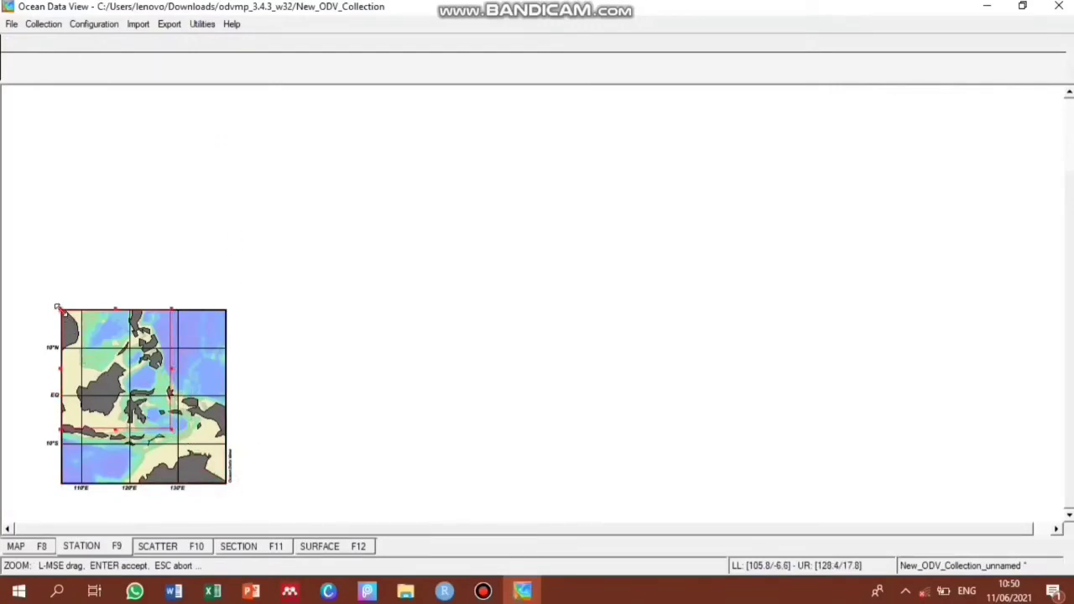
pyautogui.moveTo(58, 308); pyautogui.dragTo(135, 409)
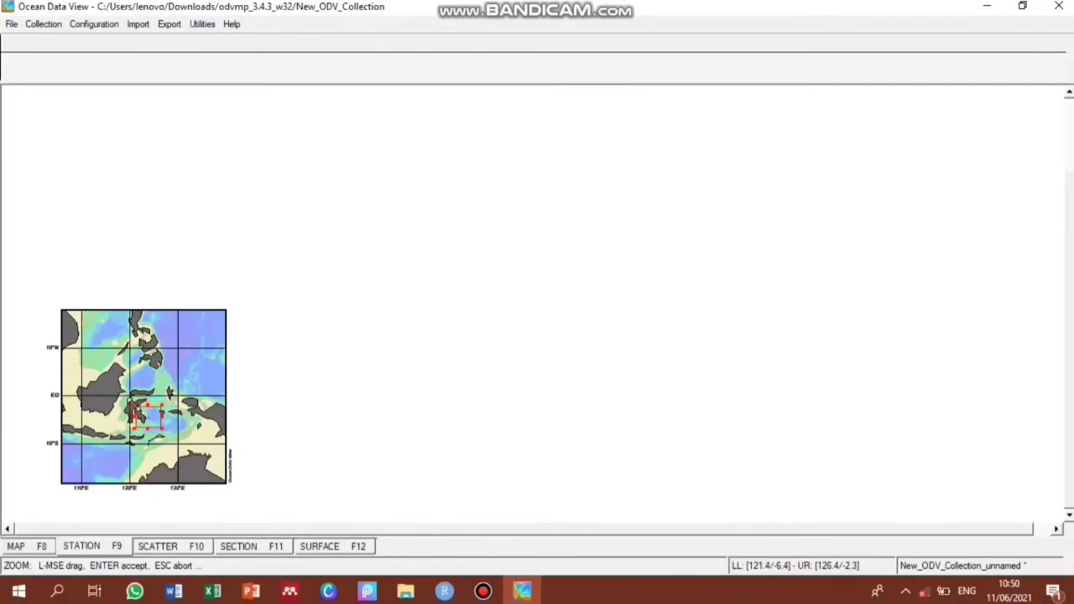
pyautogui.press('Return')
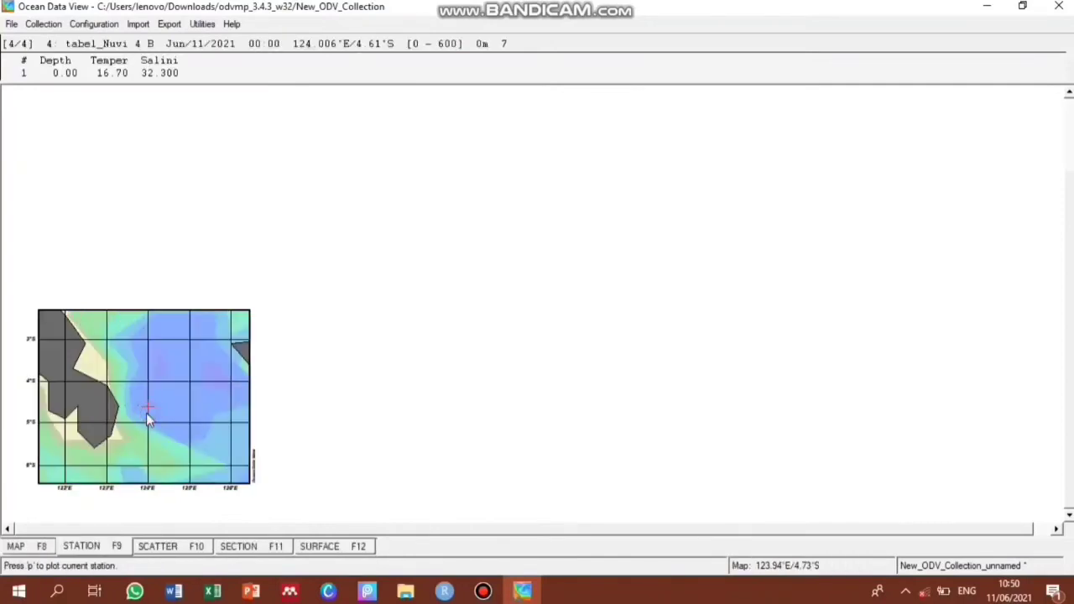
# Set the map's station dot size to 12 in the display options
pyautogui.rightClick(146, 413)
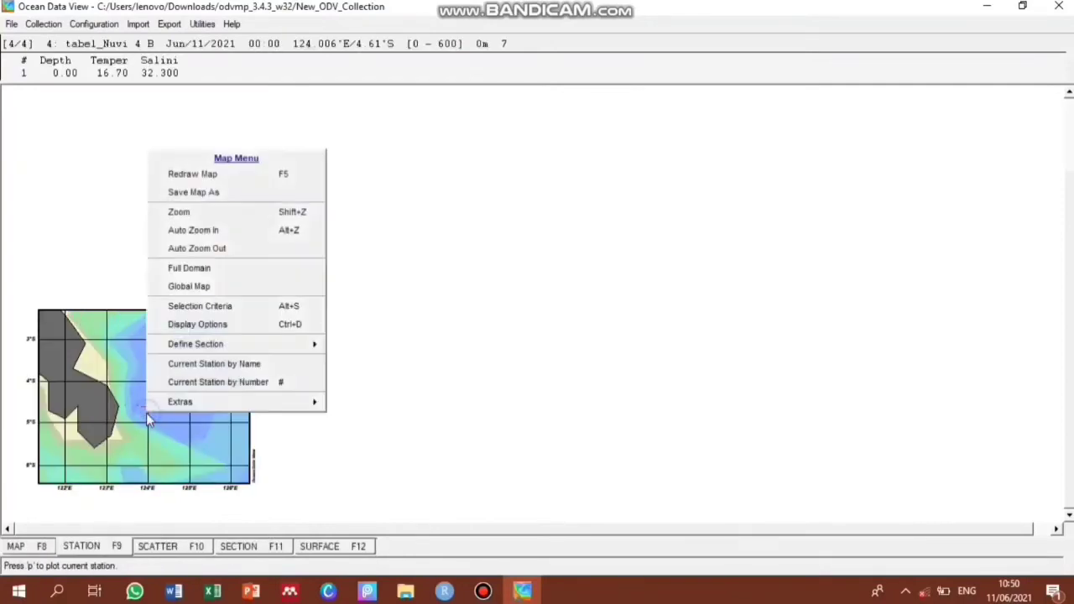
pyautogui.click(215, 324)
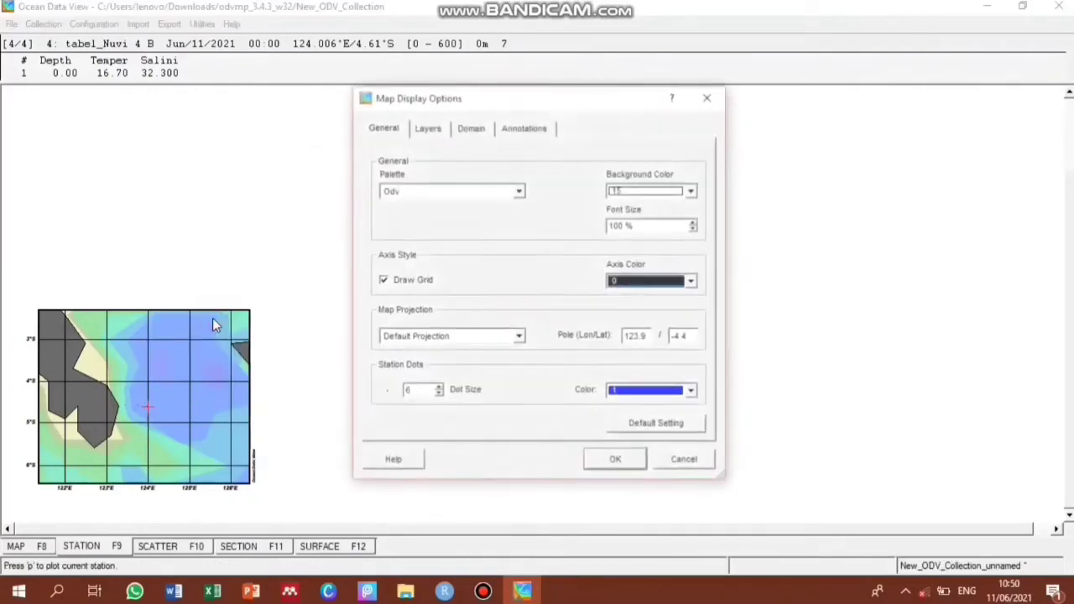
pyautogui.click(437, 390)
pyautogui.click(438, 390)
pyautogui.click(438, 390)
pyautogui.click(438, 390)
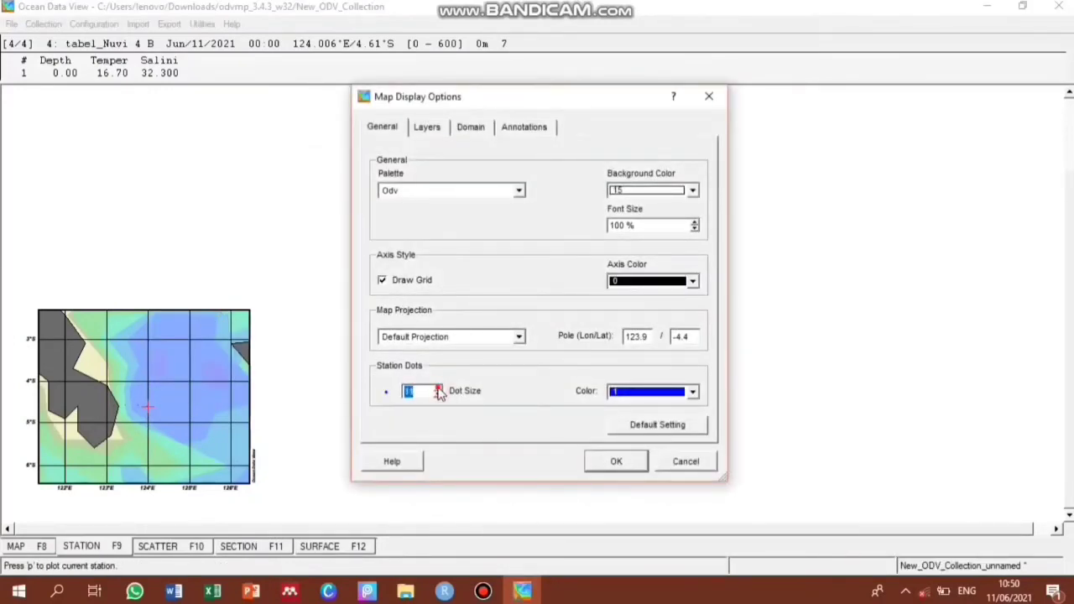
pyautogui.click(438, 390)
pyautogui.click(438, 391)
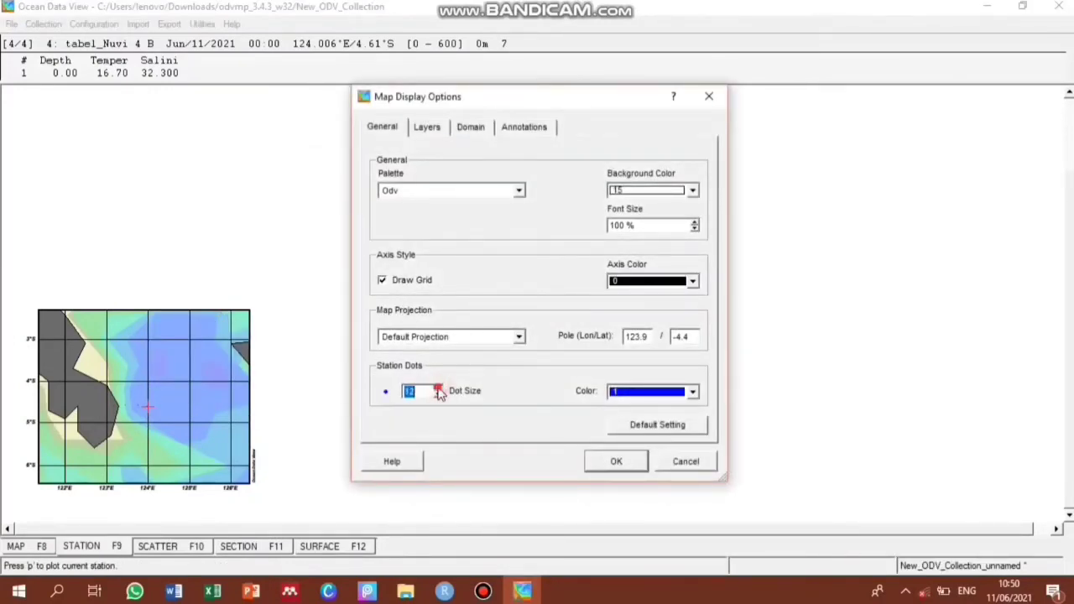
pyautogui.click(614, 462)
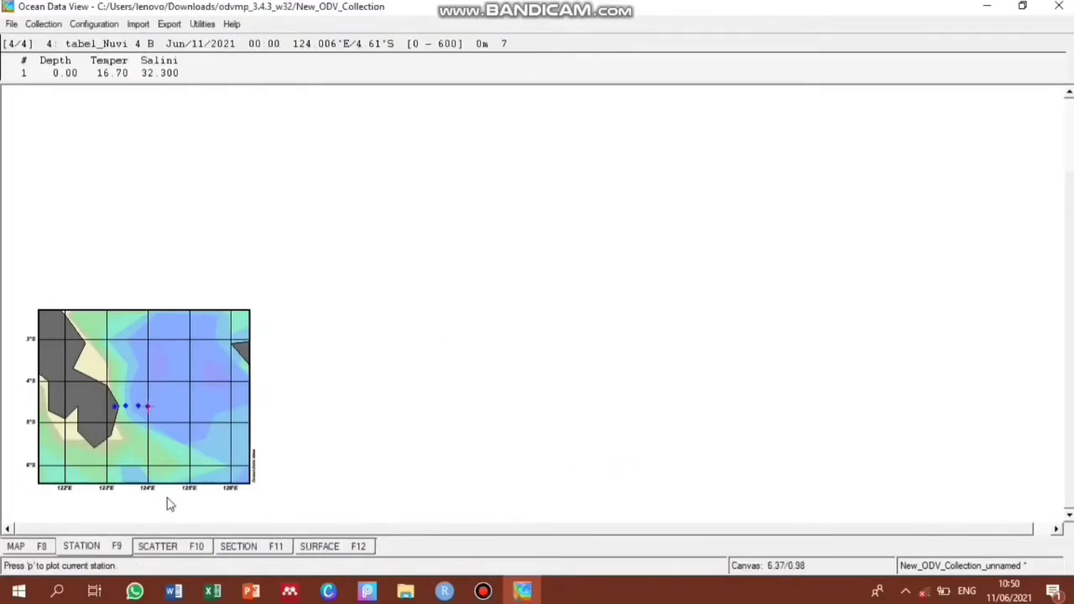
# Switch to the scatter view and create a new plot window in its window layout
pyautogui.click(178, 546)
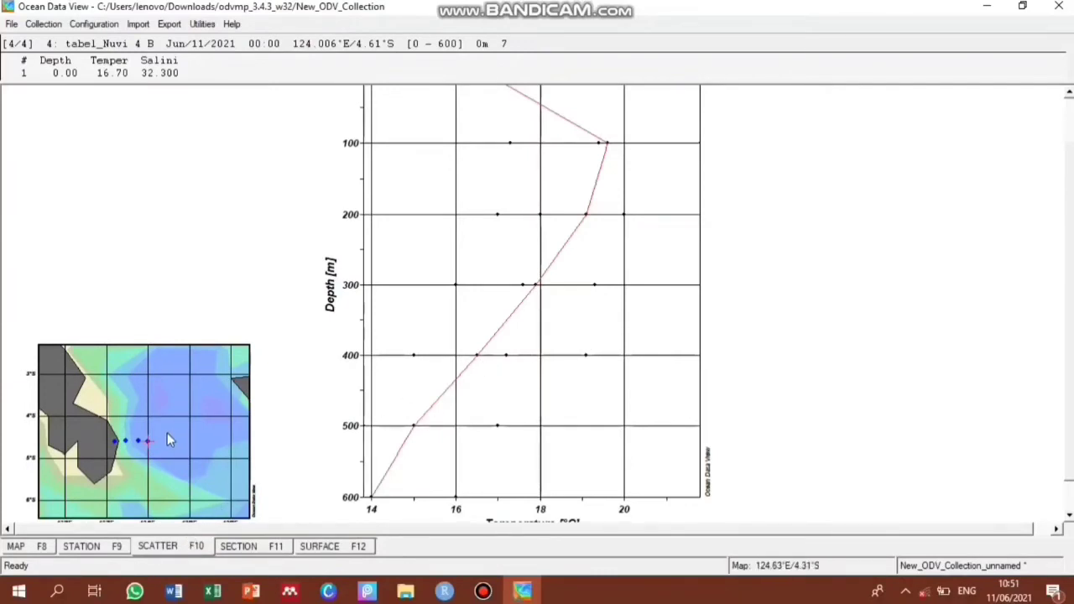
pyautogui.click(767, 110)
pyautogui.rightClick(768, 113)
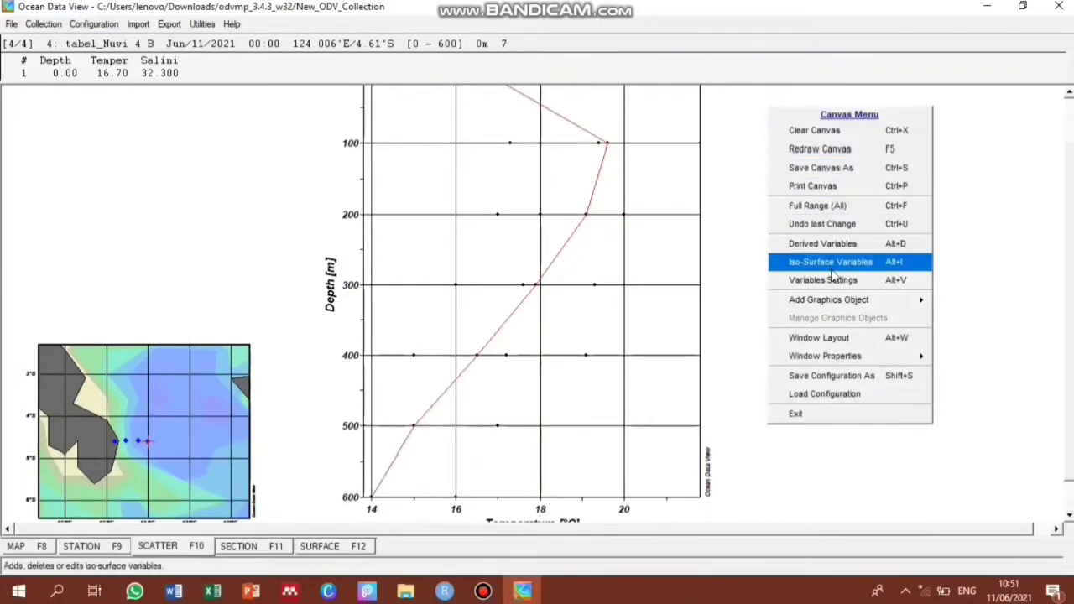
pyautogui.click(849, 339)
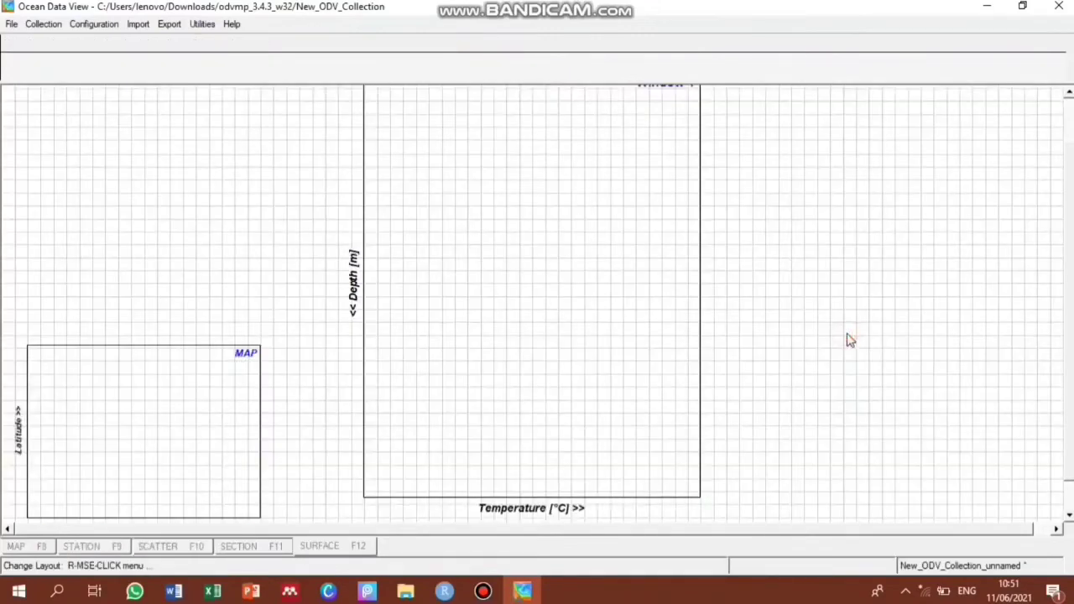
pyautogui.rightClick(901, 221)
pyautogui.click(925, 281)
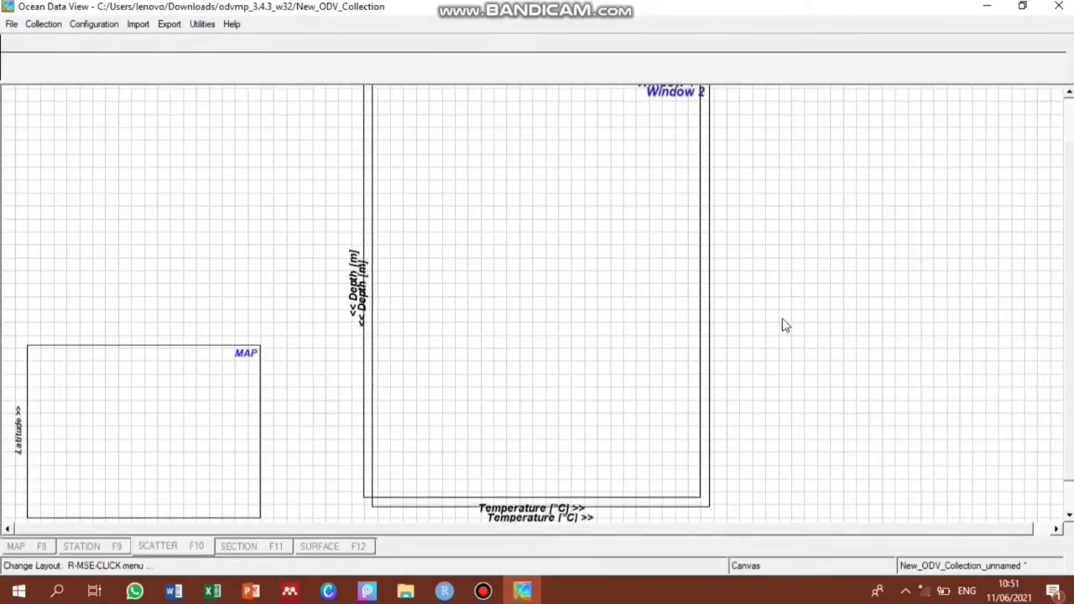
# Resize Window 2 and place it above the map, from about 1.1/9.5 to 9.9/16.9 on the canvas, and accept the layout
pyautogui.rightClick(560, 336)
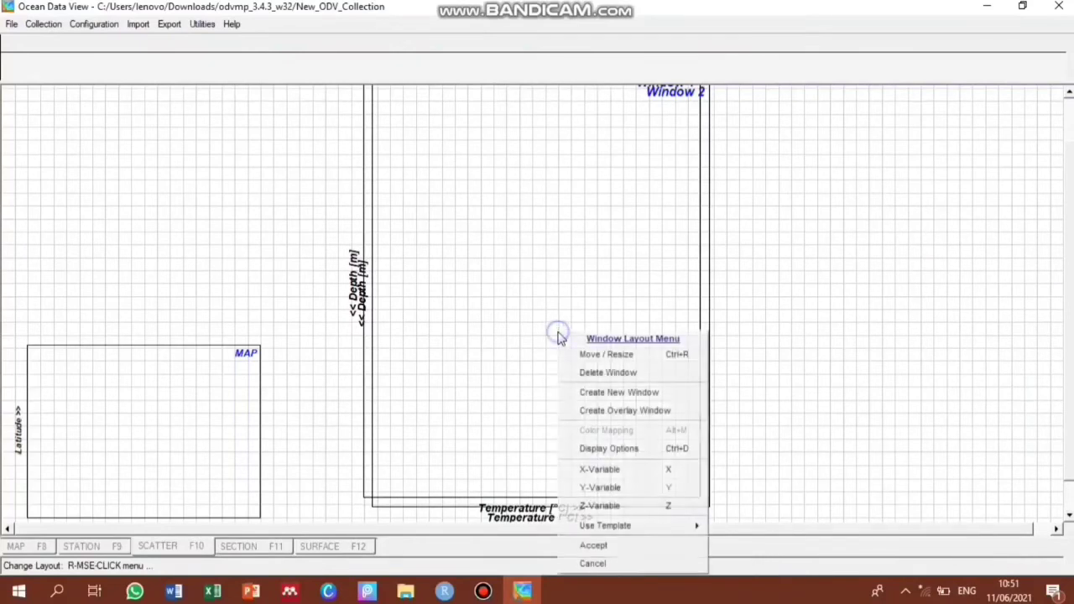
pyautogui.click(597, 356)
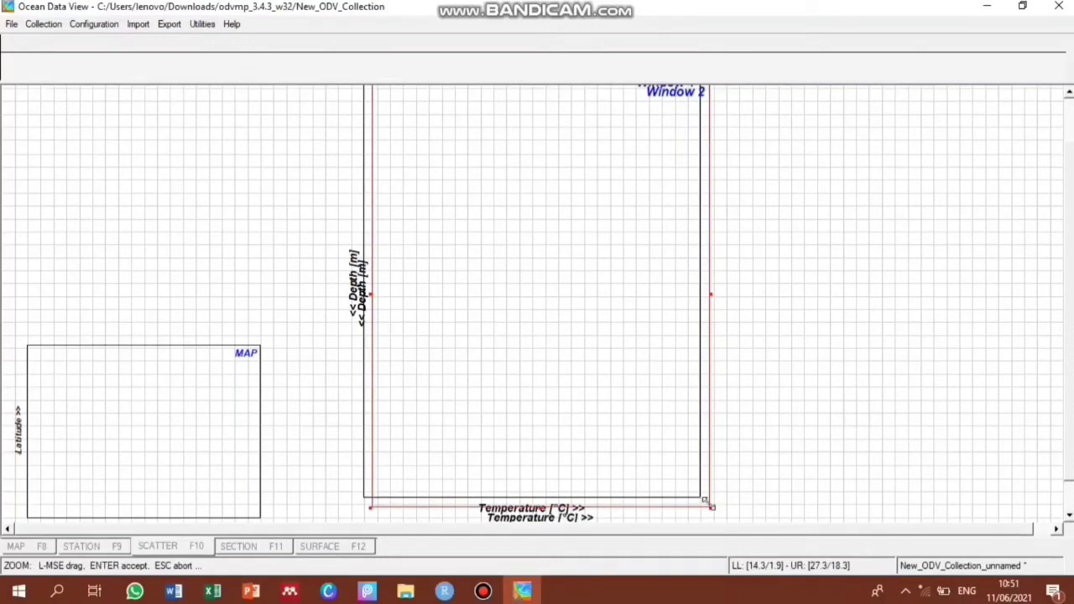
pyautogui.moveTo(710, 507); pyautogui.dragTo(625, 208)
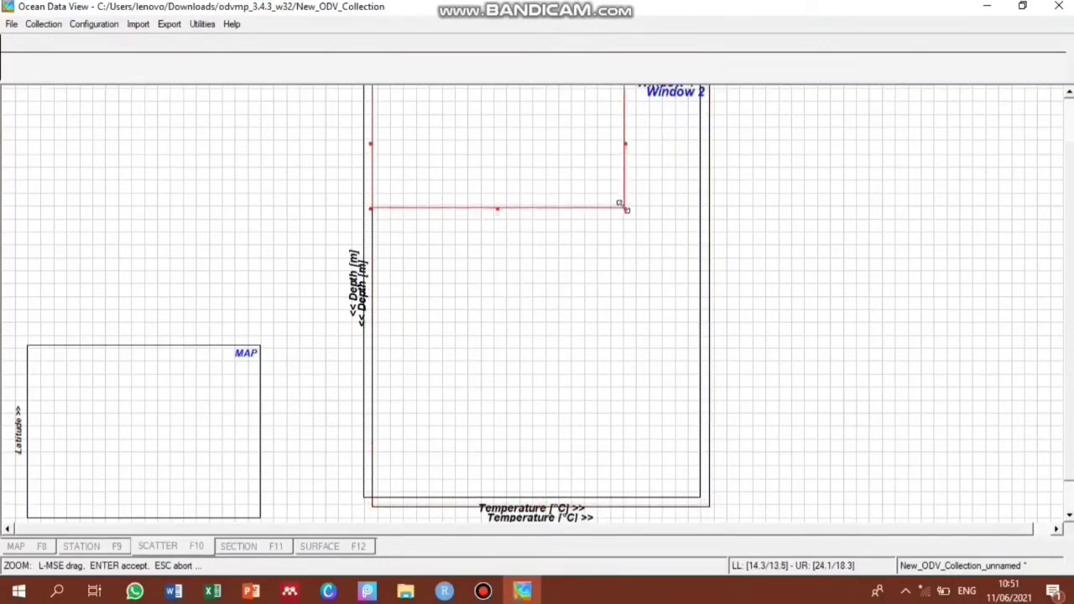
pyautogui.moveTo(576, 168); pyautogui.dragTo(232, 202)
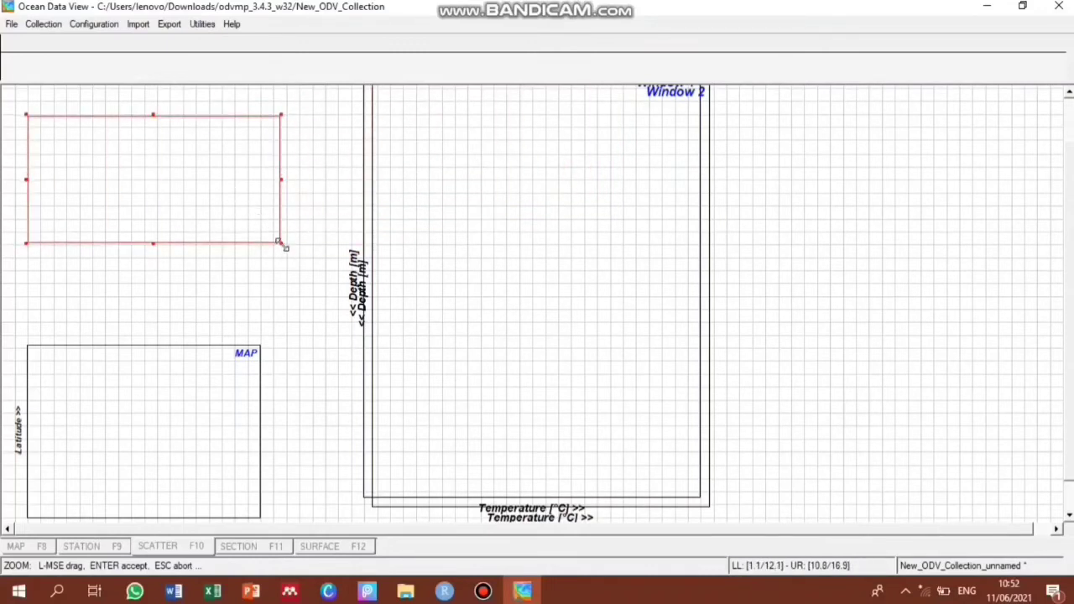
pyautogui.moveTo(279, 242); pyautogui.dragTo(258, 307)
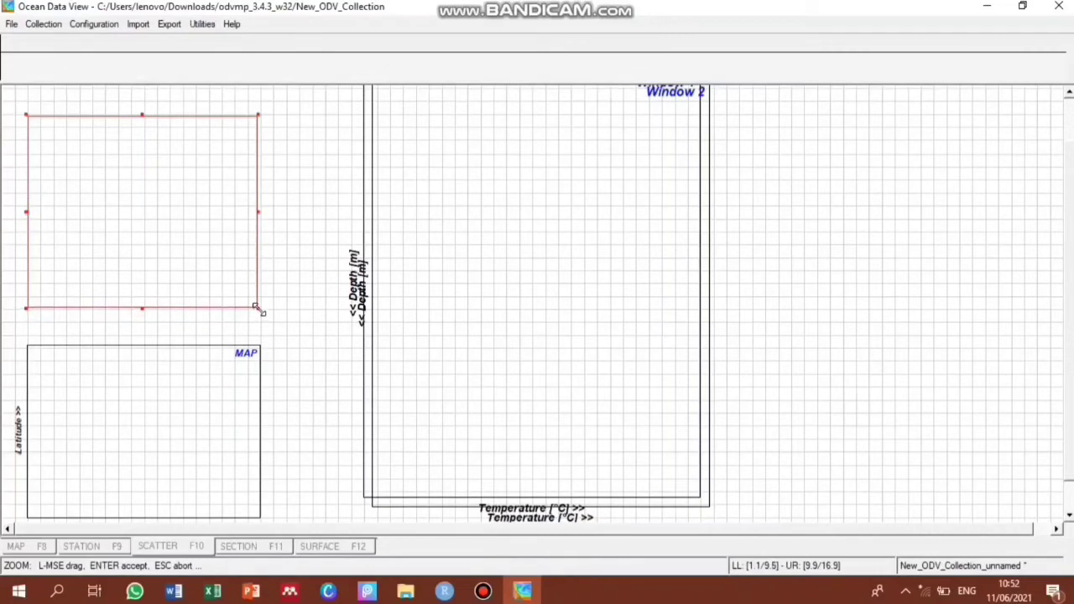
pyautogui.press('Return')
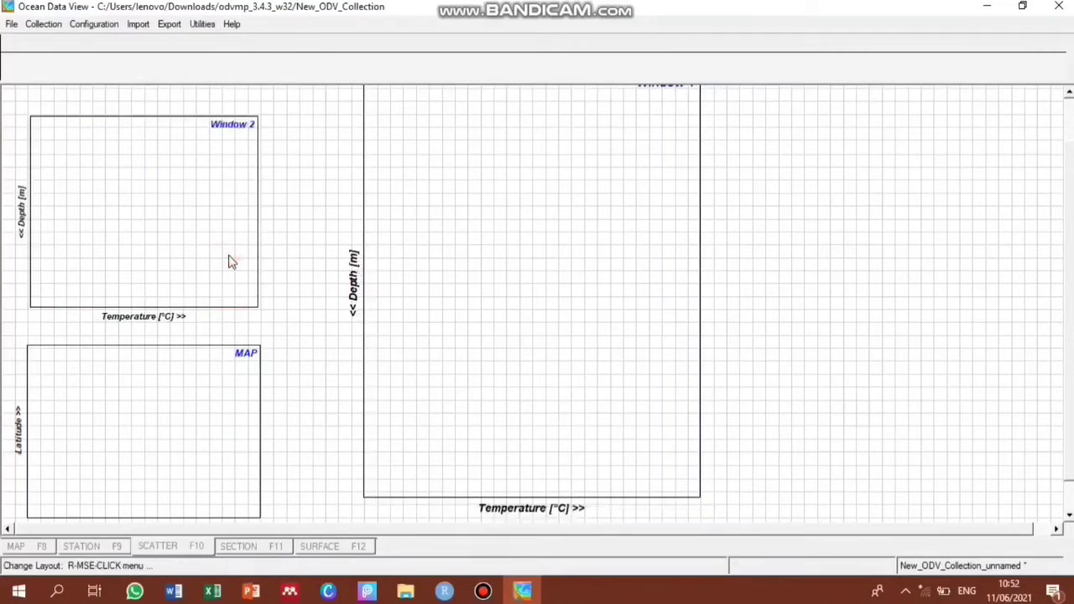
pyautogui.rightClick(732, 243)
pyautogui.click(818, 457)
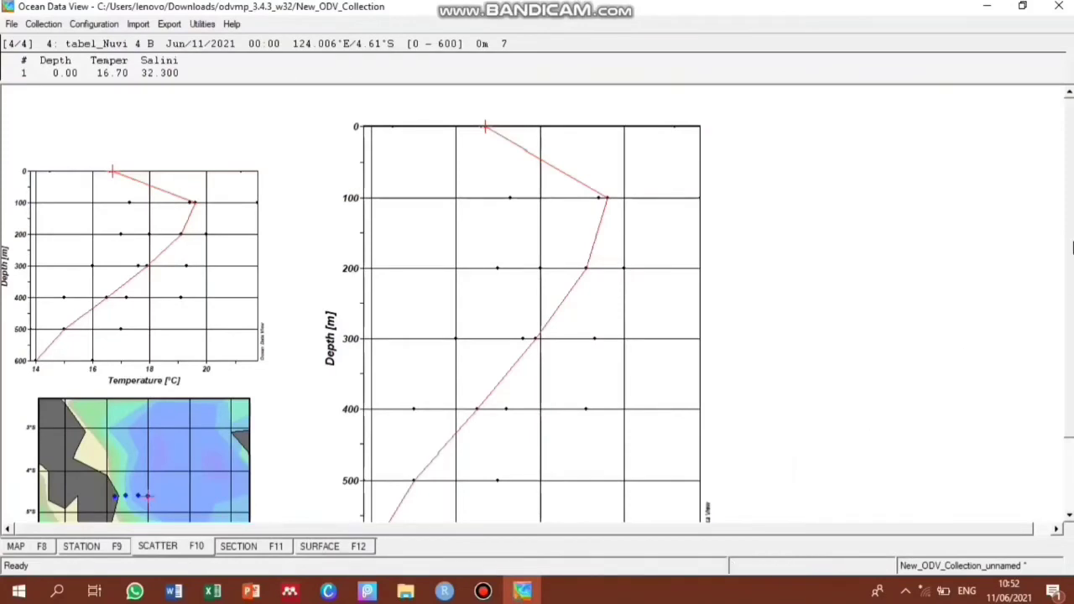
# Examine the temperature-depth profile of each station on the map in the scatter view
pyautogui.click(114, 462)
pyautogui.click(127, 462)
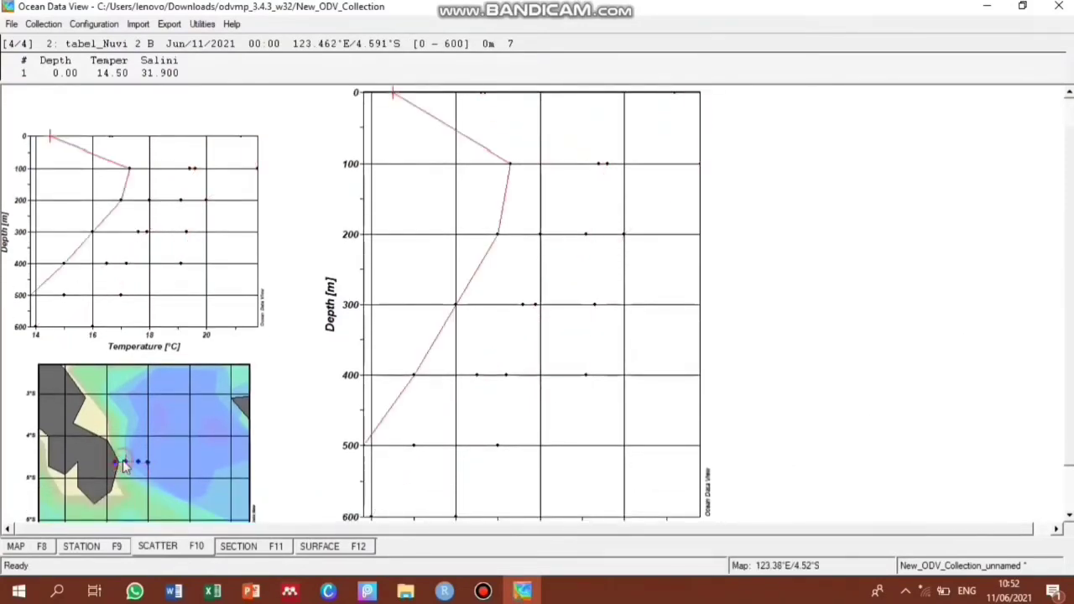
pyautogui.click(140, 462)
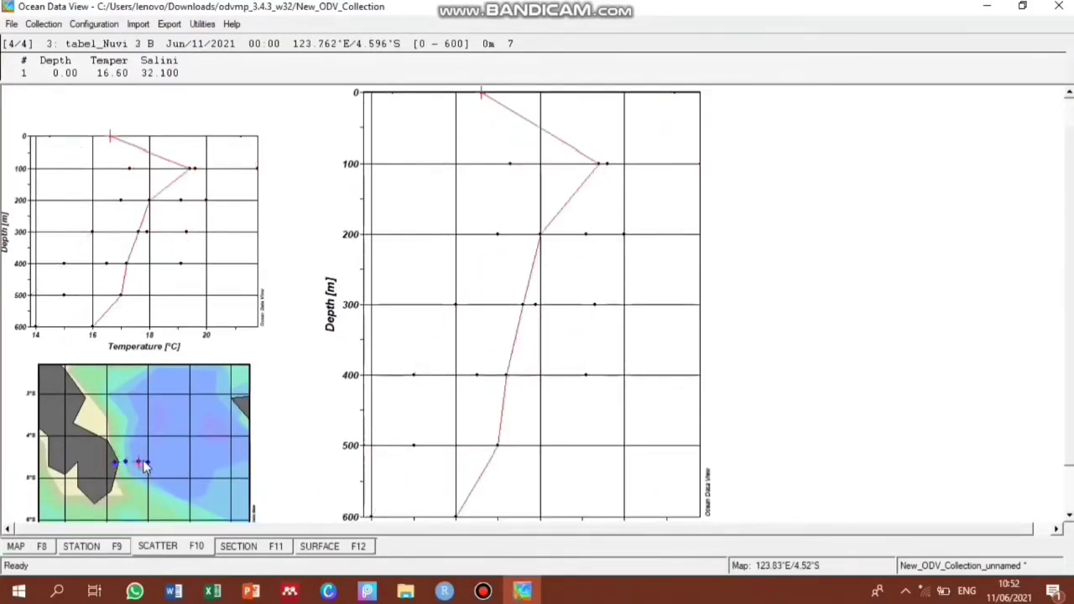
pyautogui.click(145, 463)
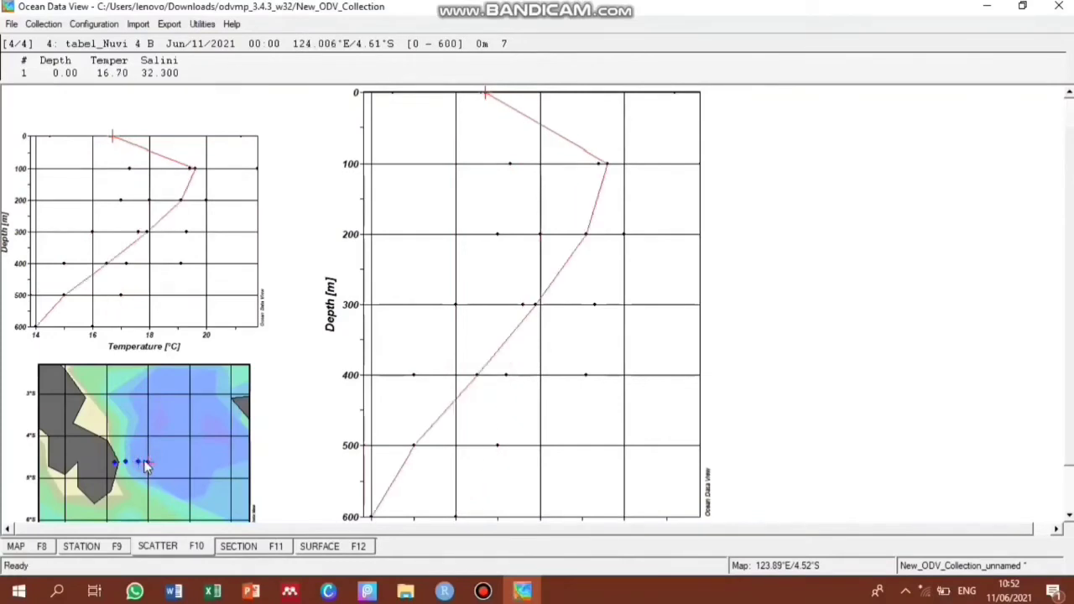
# Switch to the station view and add the profiles of all four map stations to the plots
pyautogui.click(114, 546)
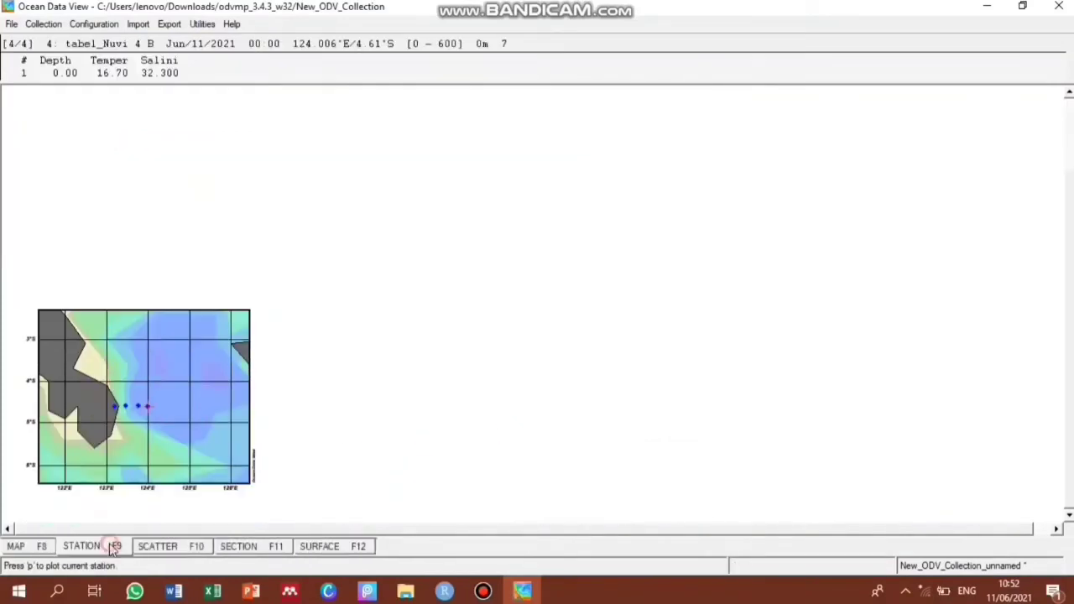
pyautogui.click(115, 409)
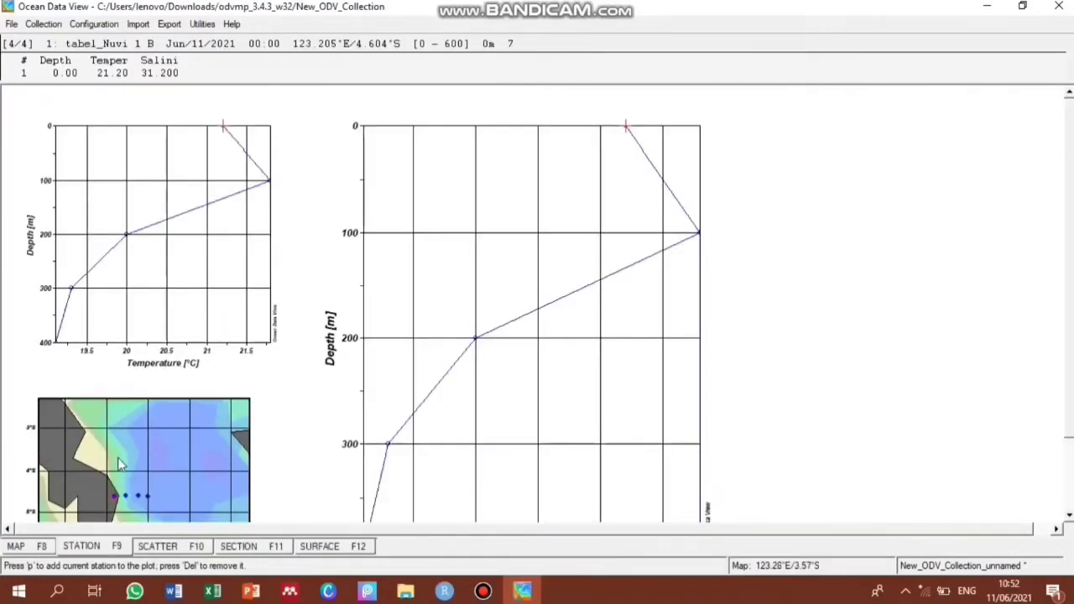
pyautogui.click(125, 497)
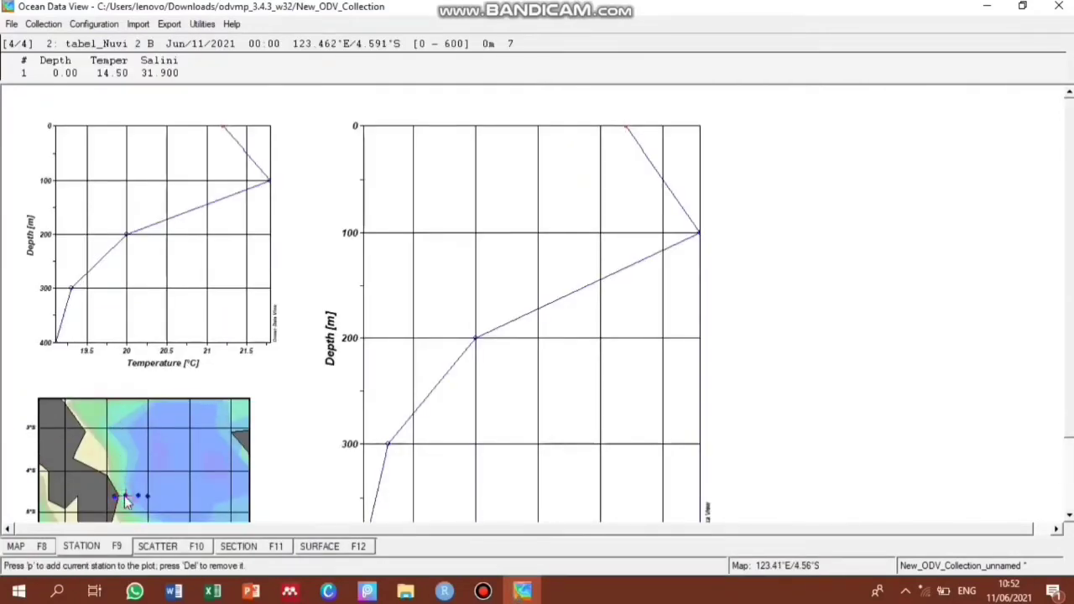
pyautogui.click(125, 498)
pyautogui.click(138, 497)
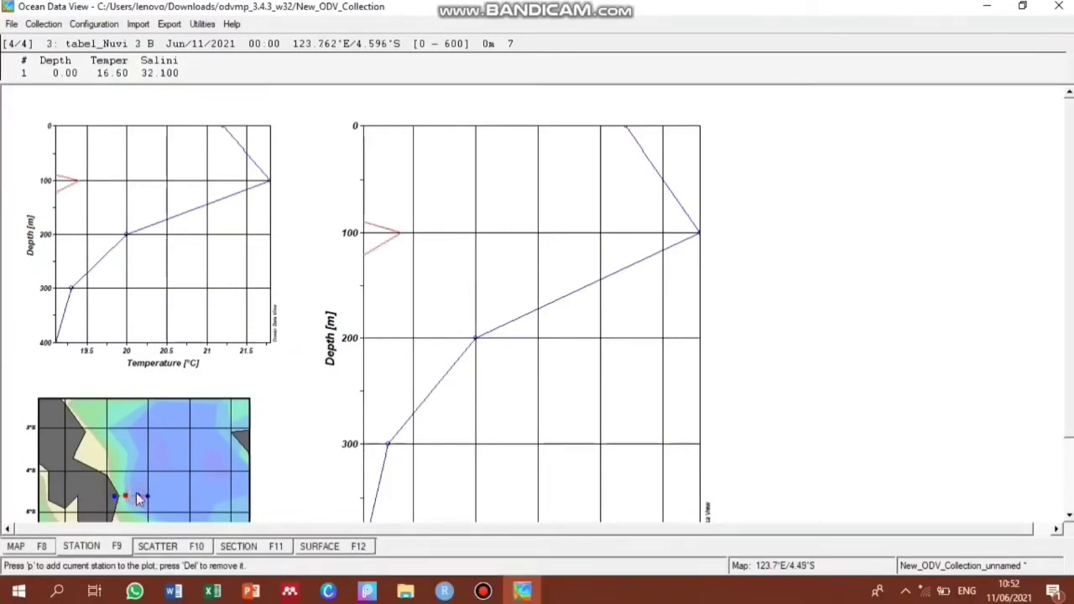
pyautogui.press('p')
pyautogui.click(148, 497)
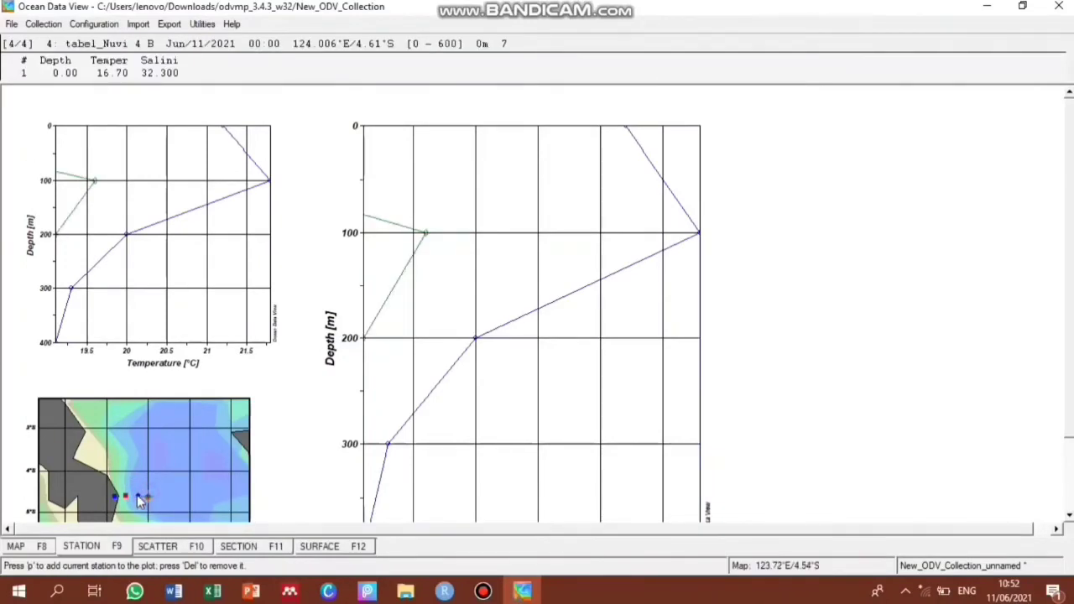
pyautogui.click(139, 497)
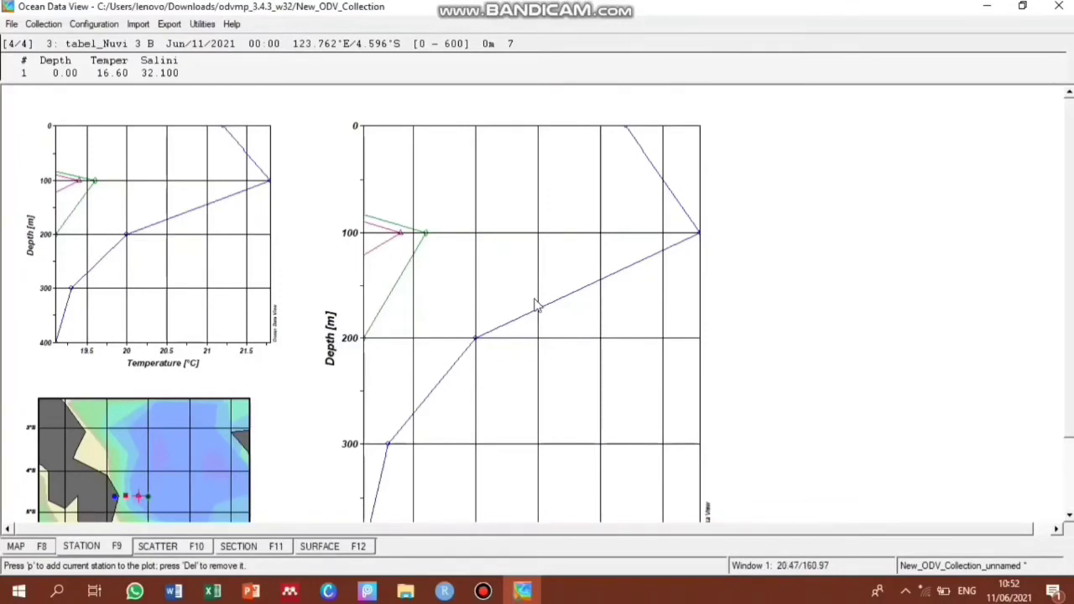
# Adjust the station temperature-depth plots to their full data range
pyautogui.scroll(-1, 537, 306)
pyautogui.rightClick(562, 146)
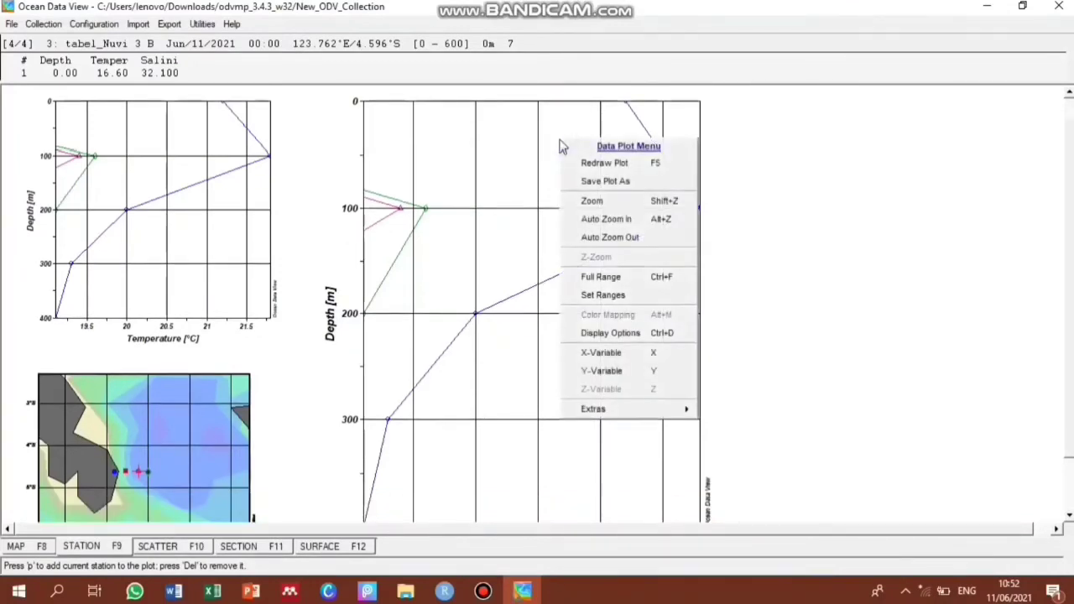
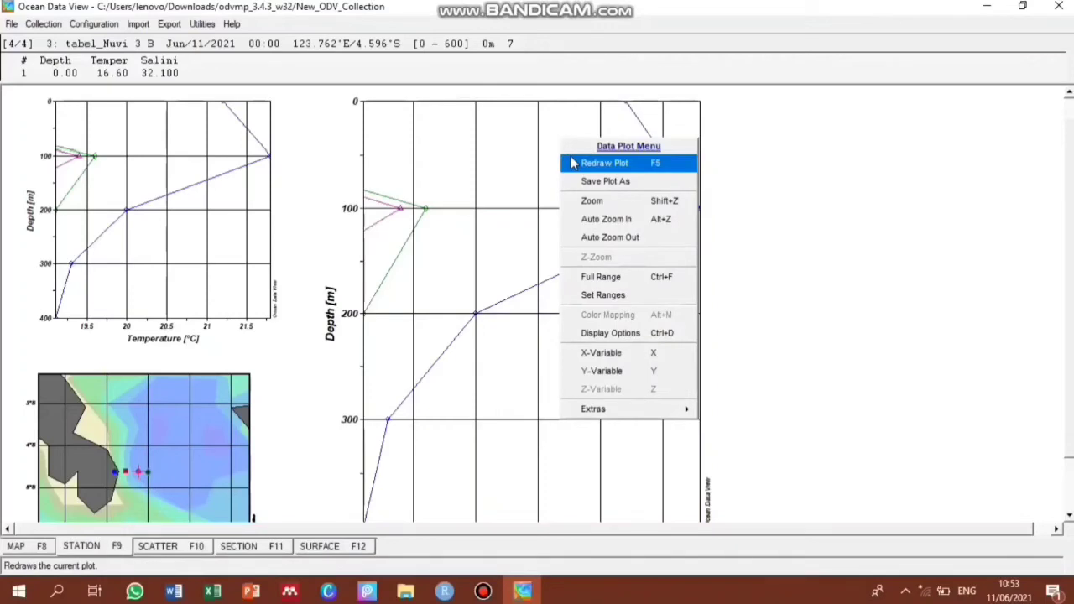
pyautogui.click(602, 278)
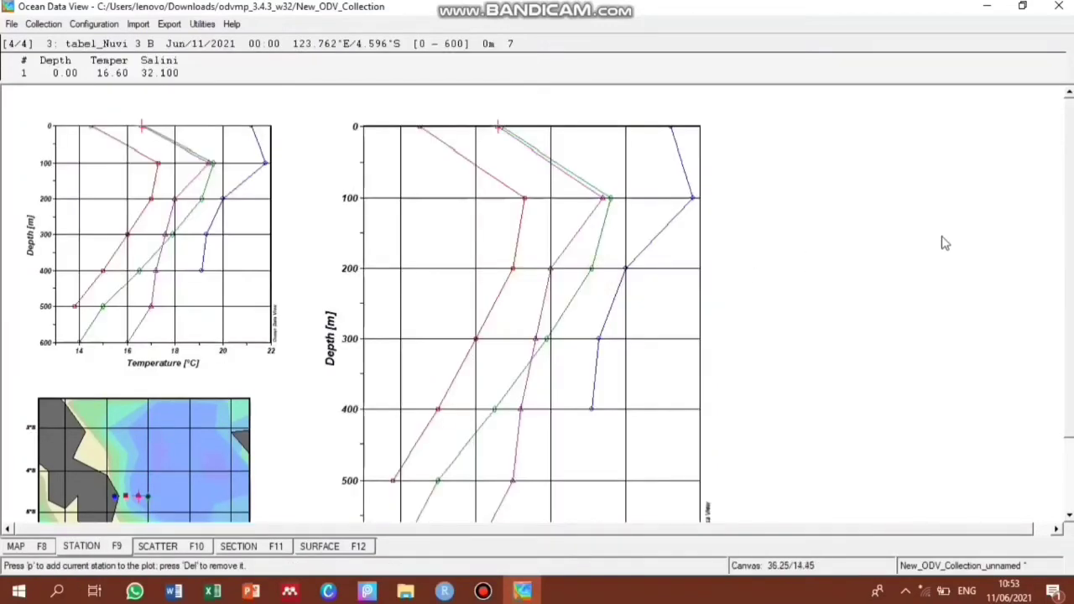
# Delete Window 2, the small plot above the map, from the station layout and accept the layout
pyautogui.rightClick(942, 240)
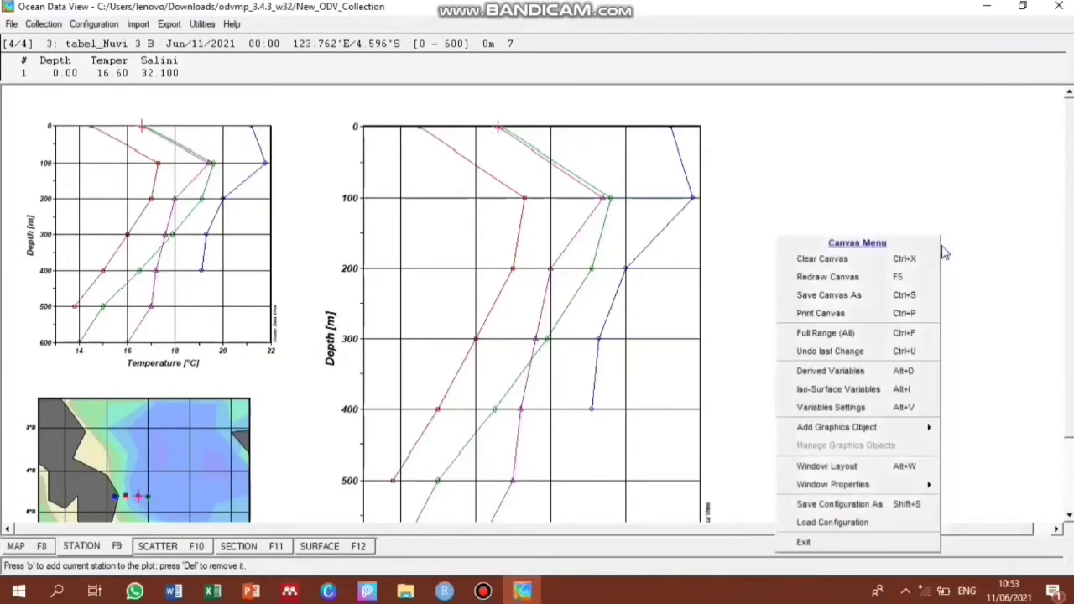
pyautogui.click(860, 468)
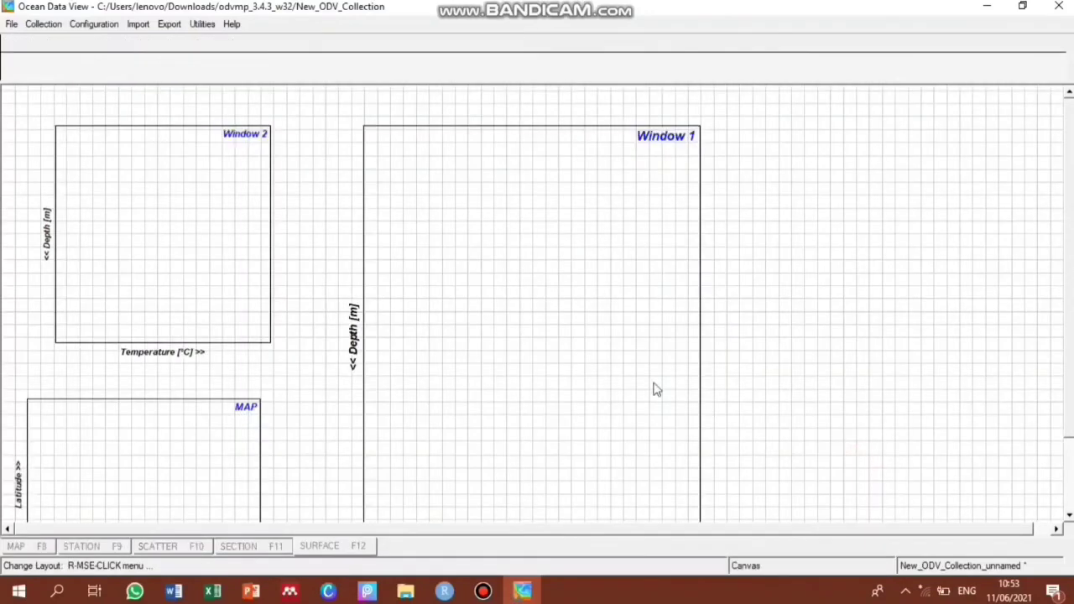
pyautogui.rightClick(178, 238)
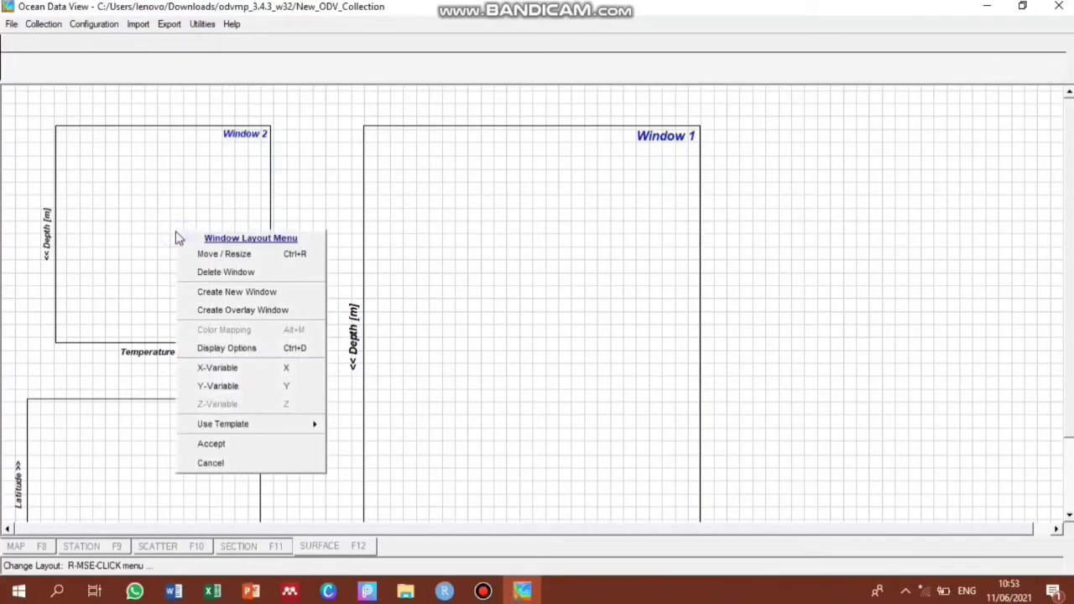
pyautogui.click(194, 274)
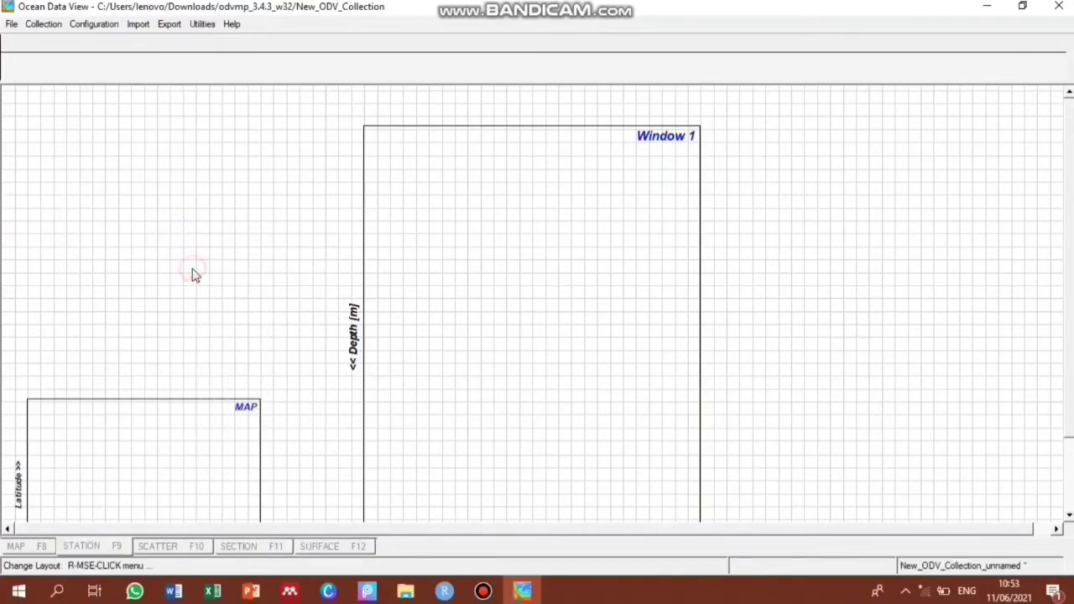
pyautogui.rightClick(742, 218)
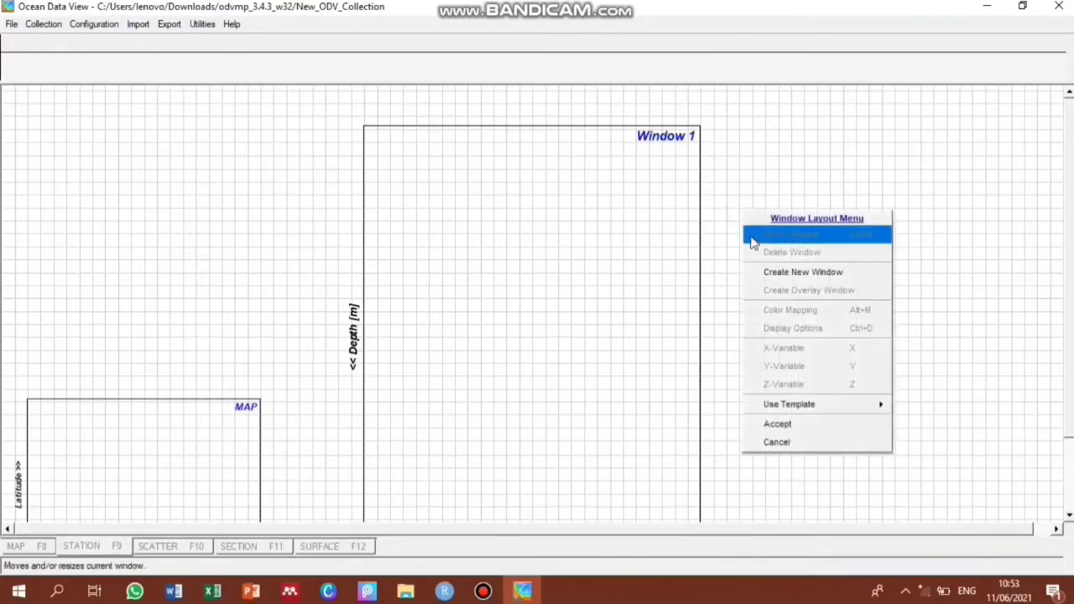
pyautogui.click(795, 428)
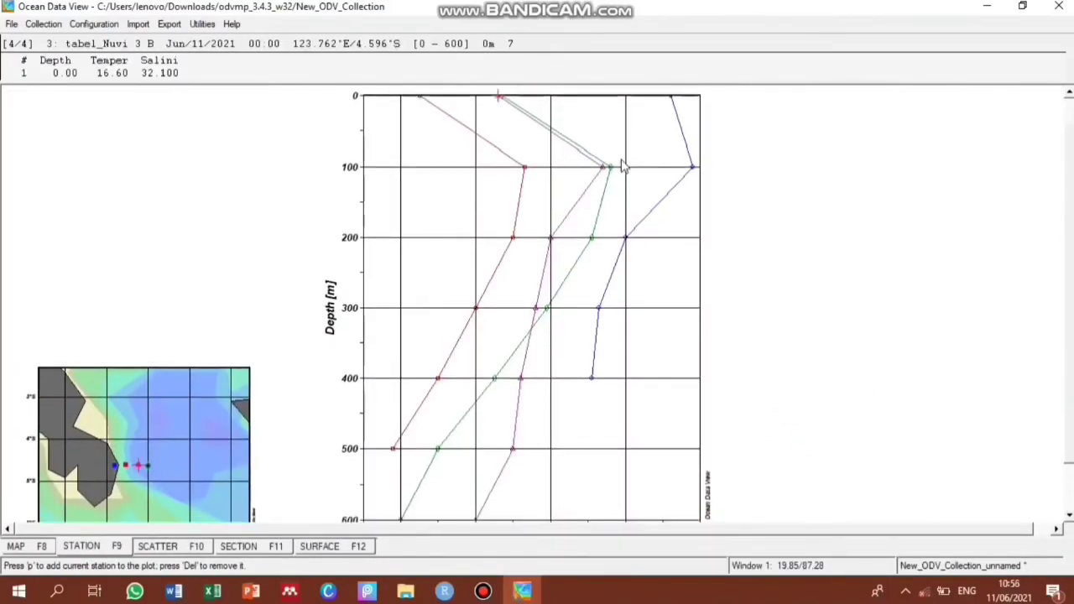
# Set the line thickness of the station profiles in Window 1 to Medium in the display options
pyautogui.rightClick(622, 166)
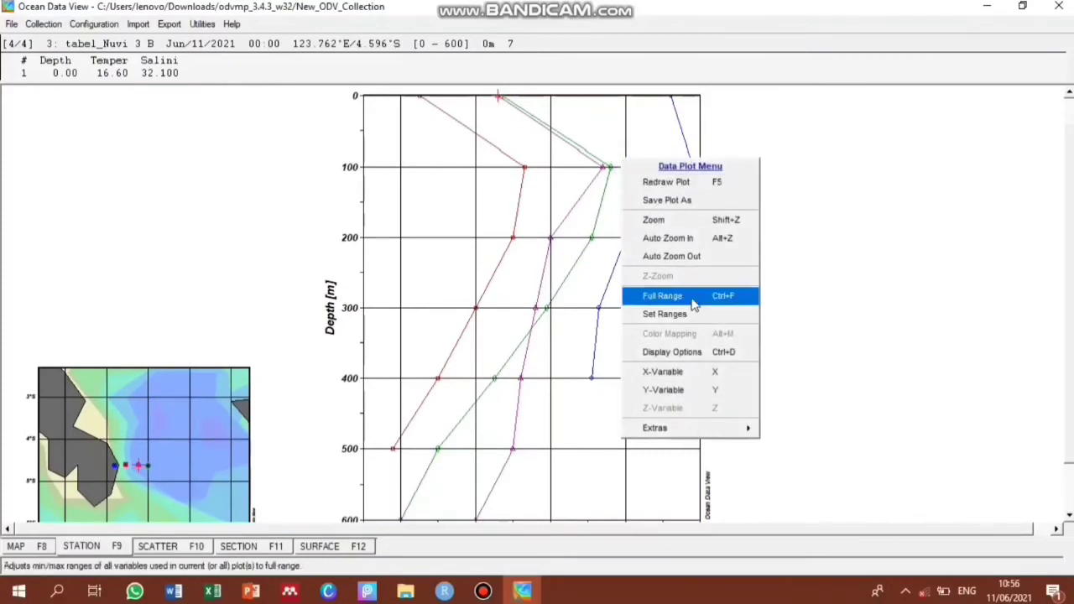
pyautogui.click(692, 352)
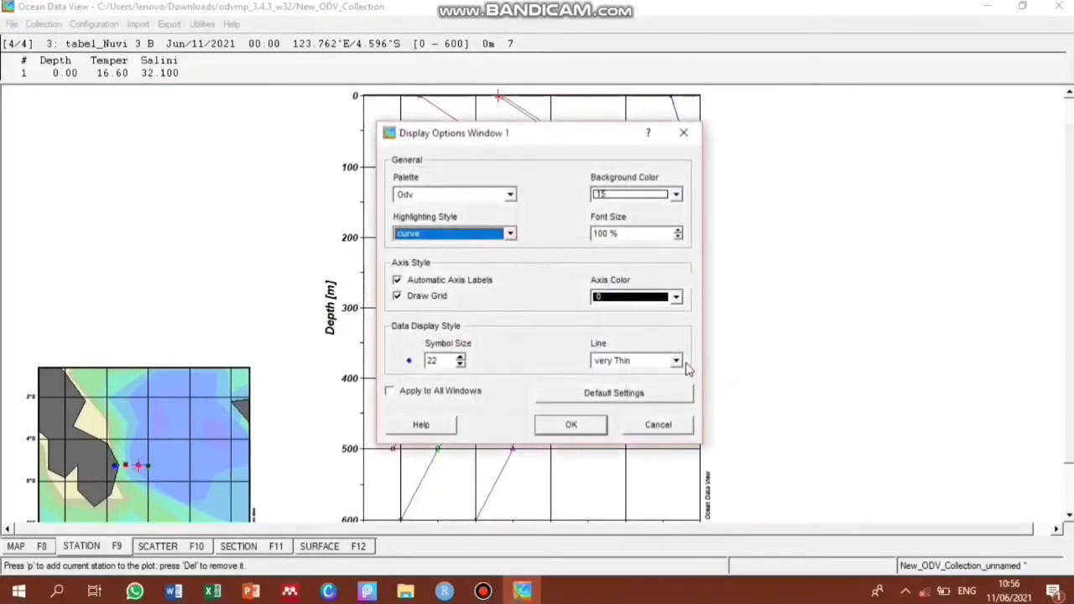
pyautogui.click(676, 361)
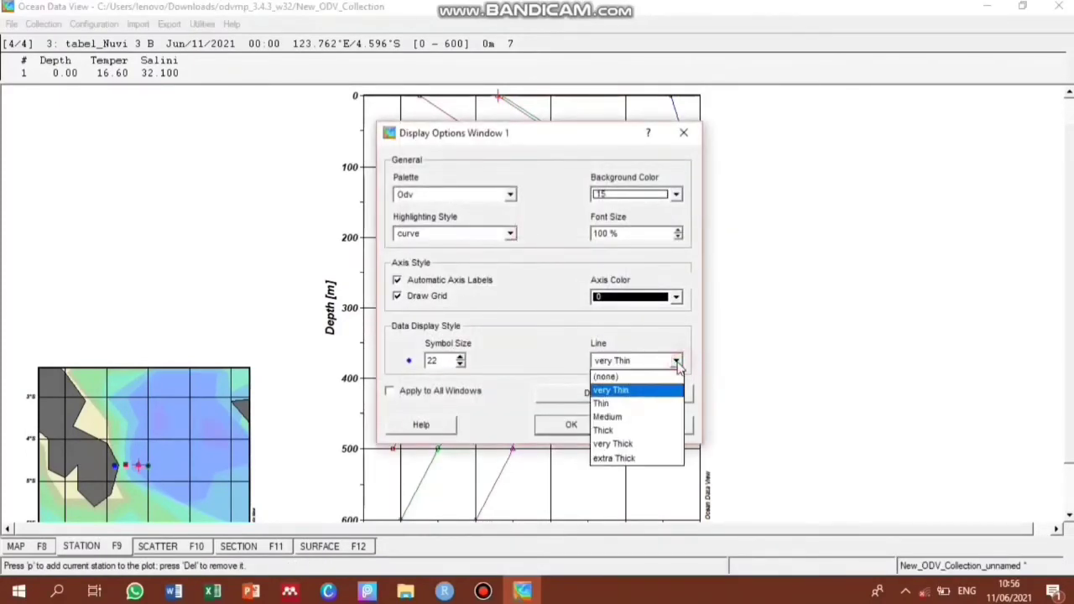
pyautogui.click(656, 419)
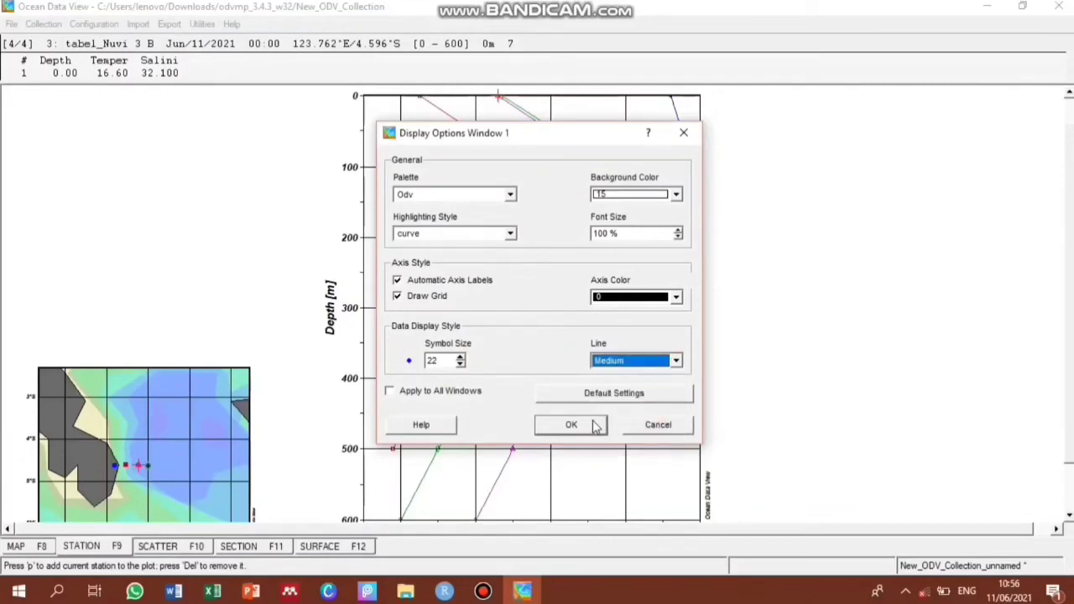
pyautogui.click(571, 424)
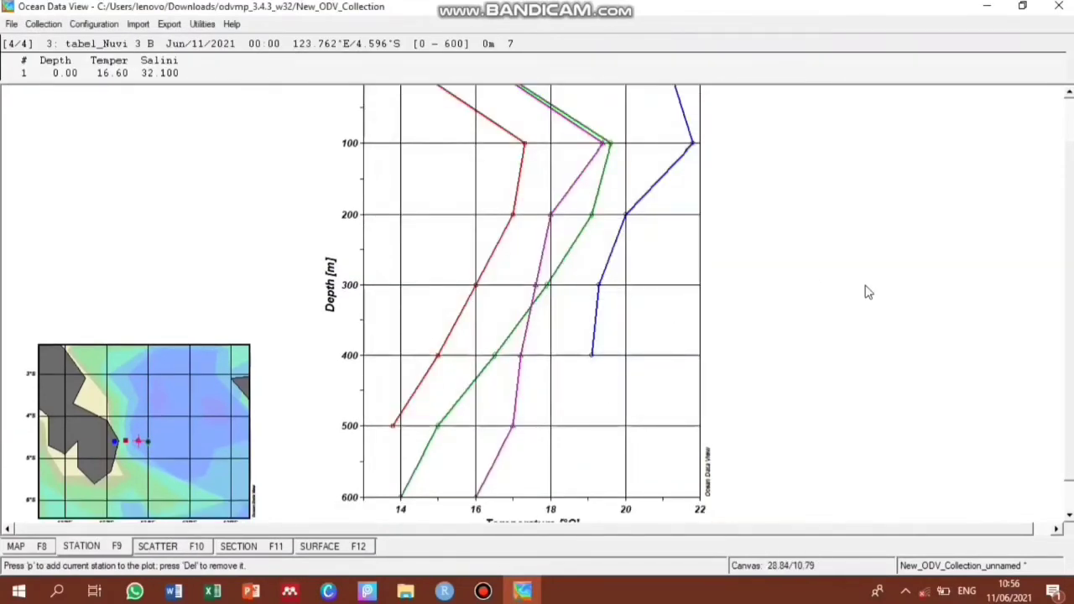
pyautogui.scroll(2, 1002, 300)
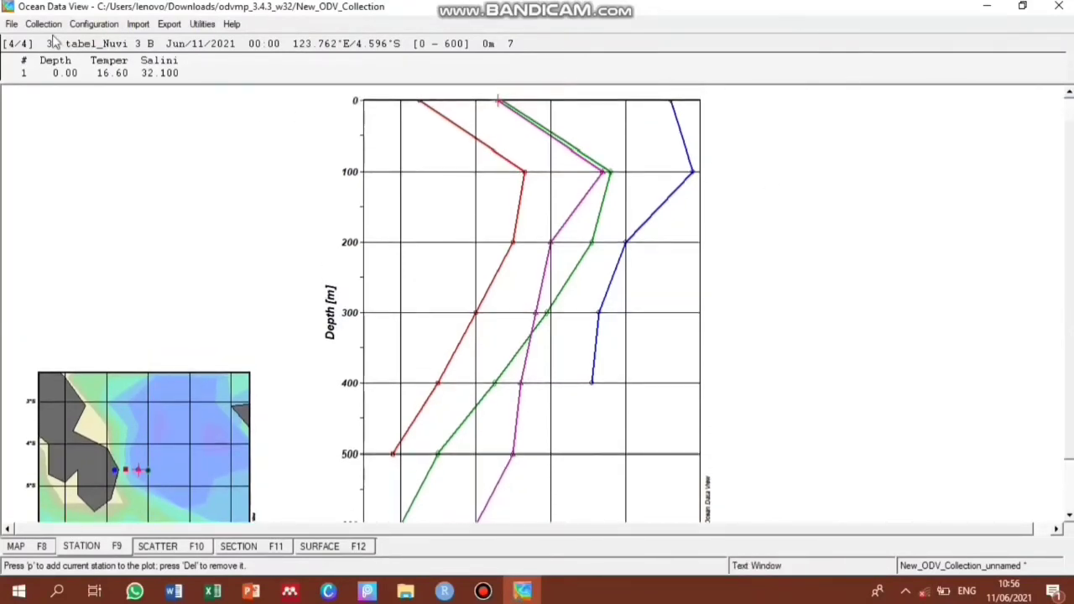
# Save the station canvas as a JPEG image named "stasion 2" at 300 dpi
pyautogui.click(12, 25)
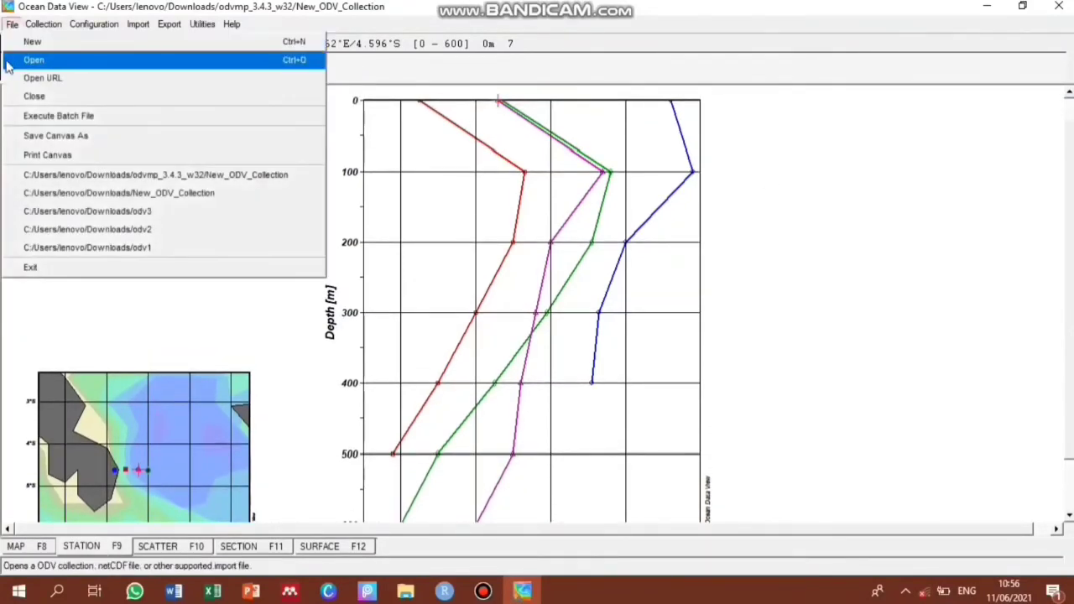
pyautogui.click(12, 137)
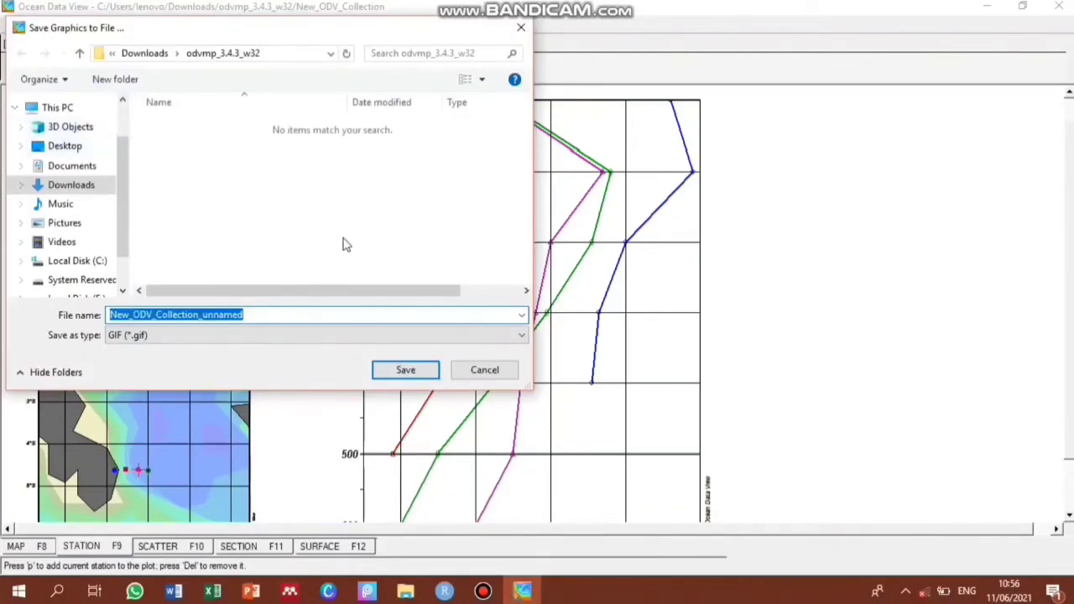
pyautogui.write('stasion')
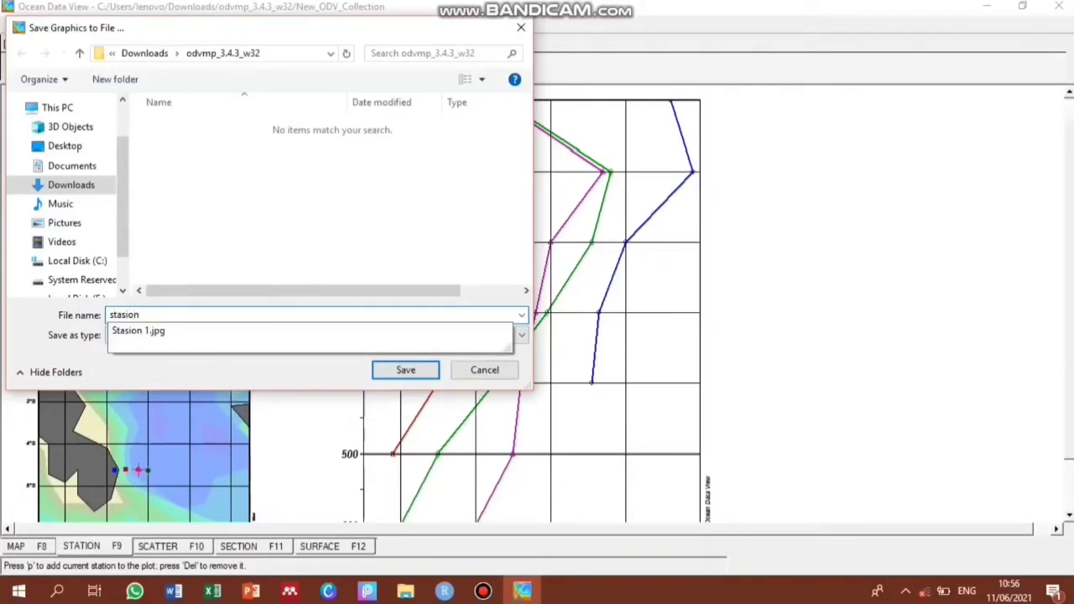
pyautogui.write('@')
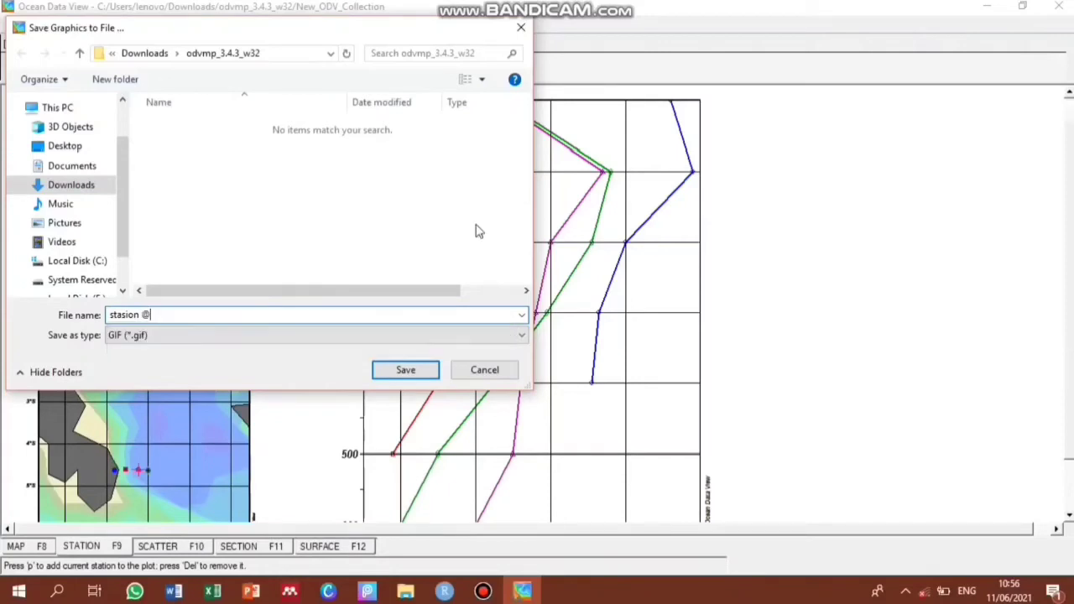
pyautogui.press('BackSpace')
pyautogui.write('2')
pyautogui.click(521, 335)
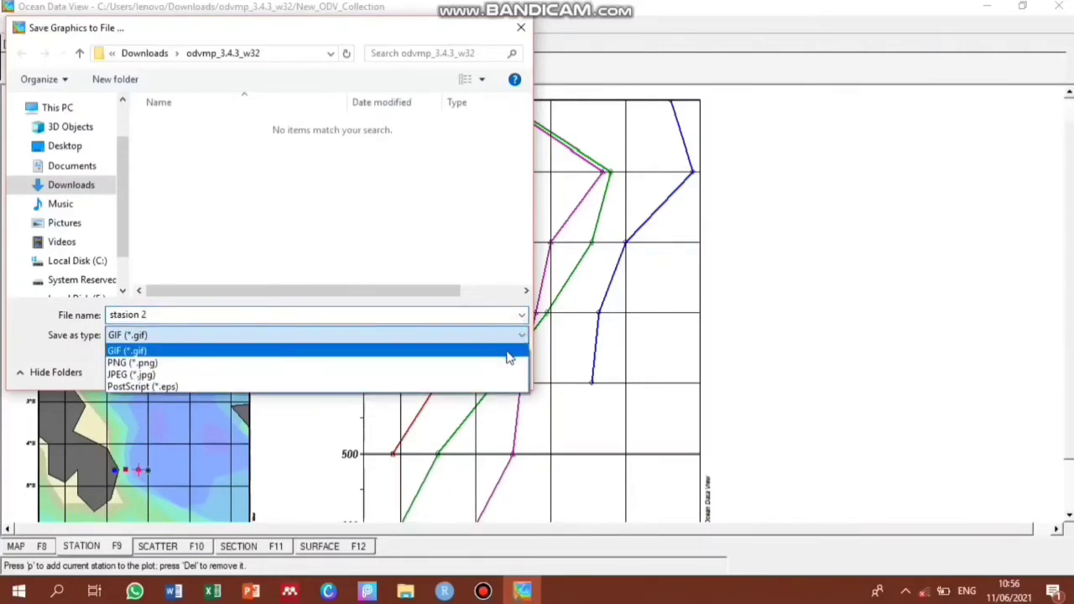
pyautogui.click(498, 375)
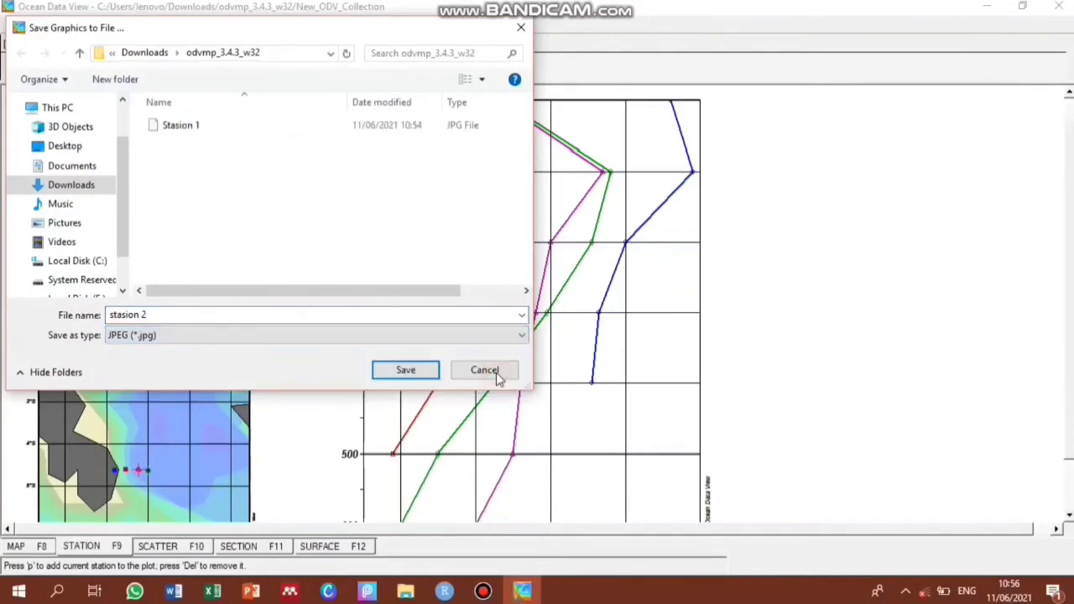
pyautogui.click(424, 372)
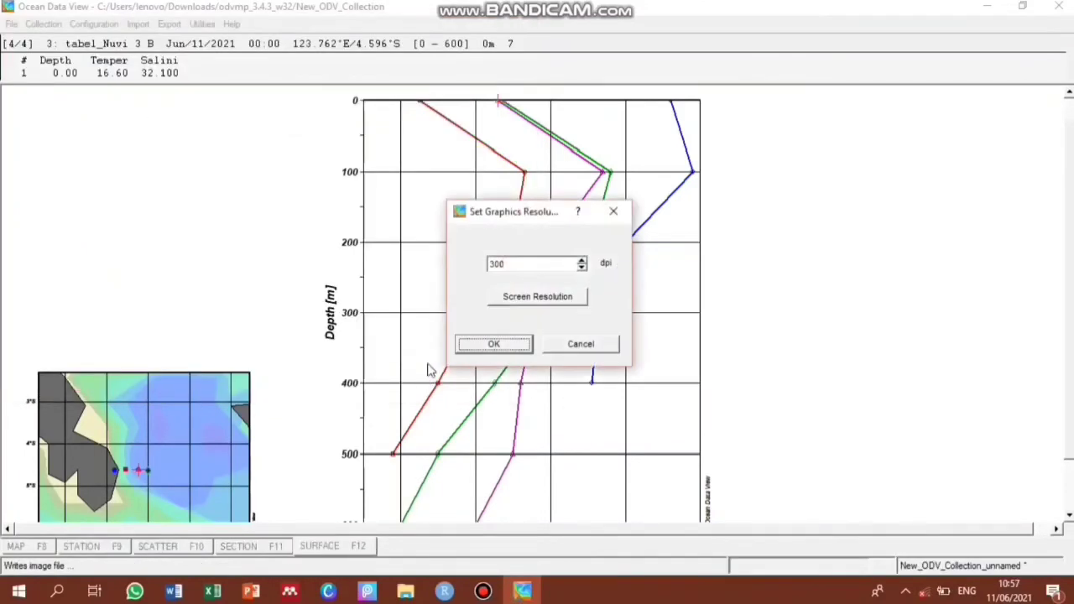
pyautogui.click(478, 345)
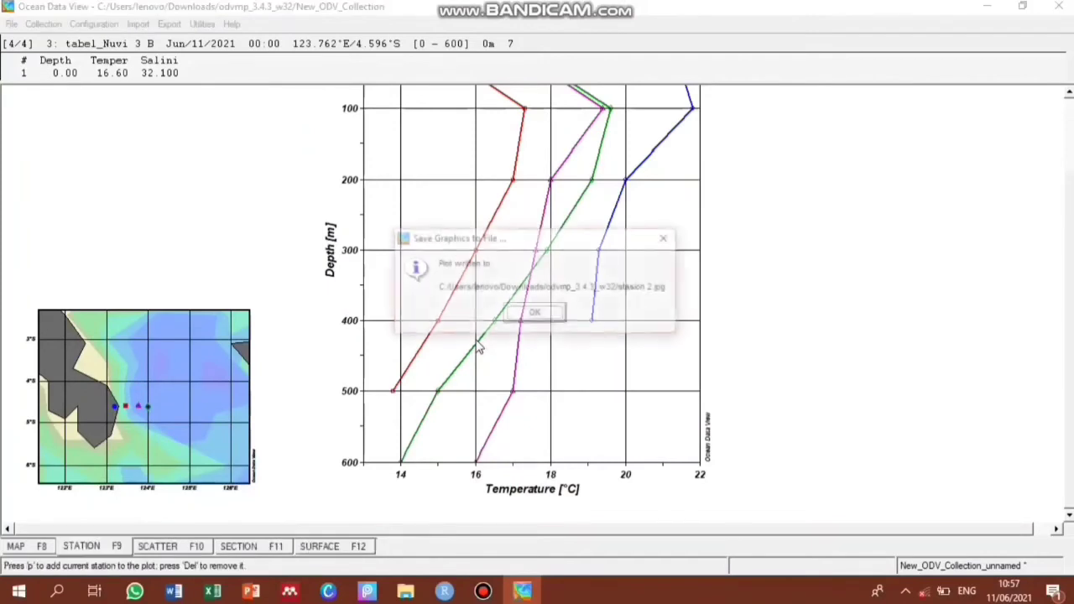
pyautogui.click(527, 324)
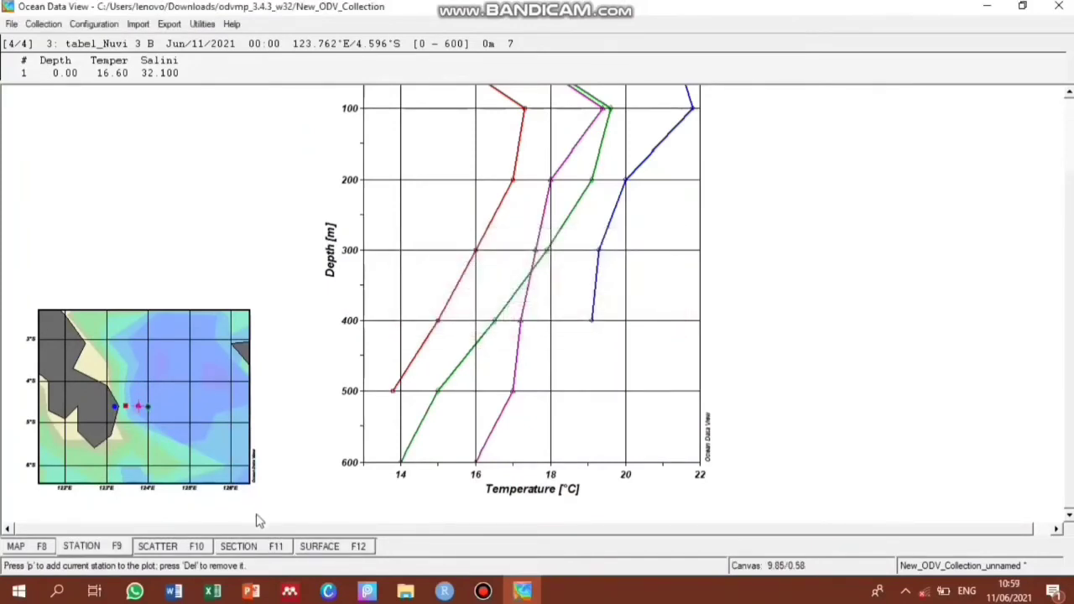
# Switch to the section view and define a section spine through the four map stations, accepting the default section characteristics
pyautogui.click(256, 546)
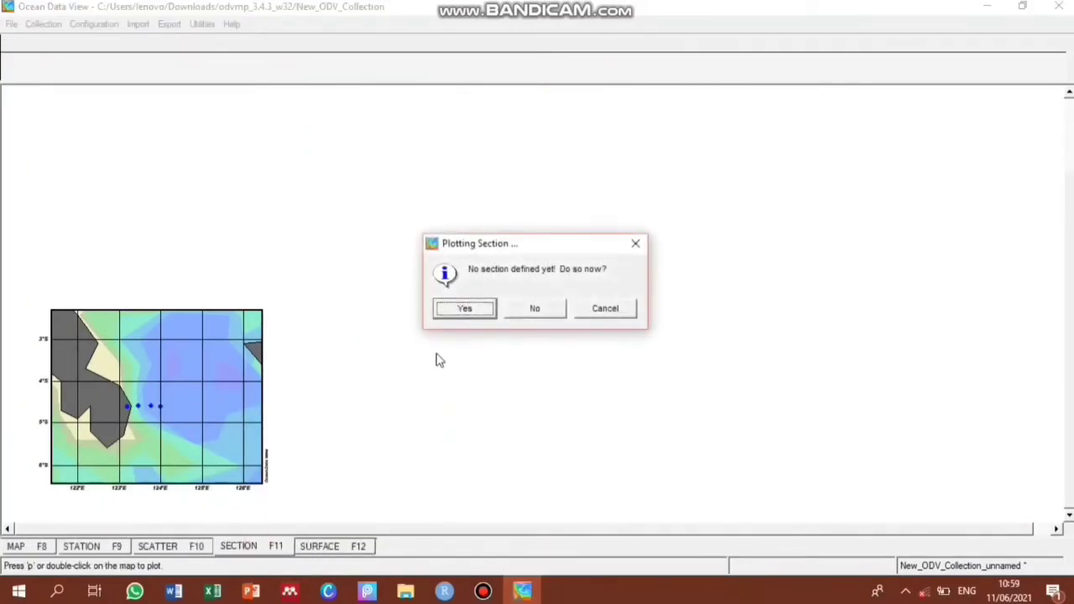
pyautogui.click(463, 310)
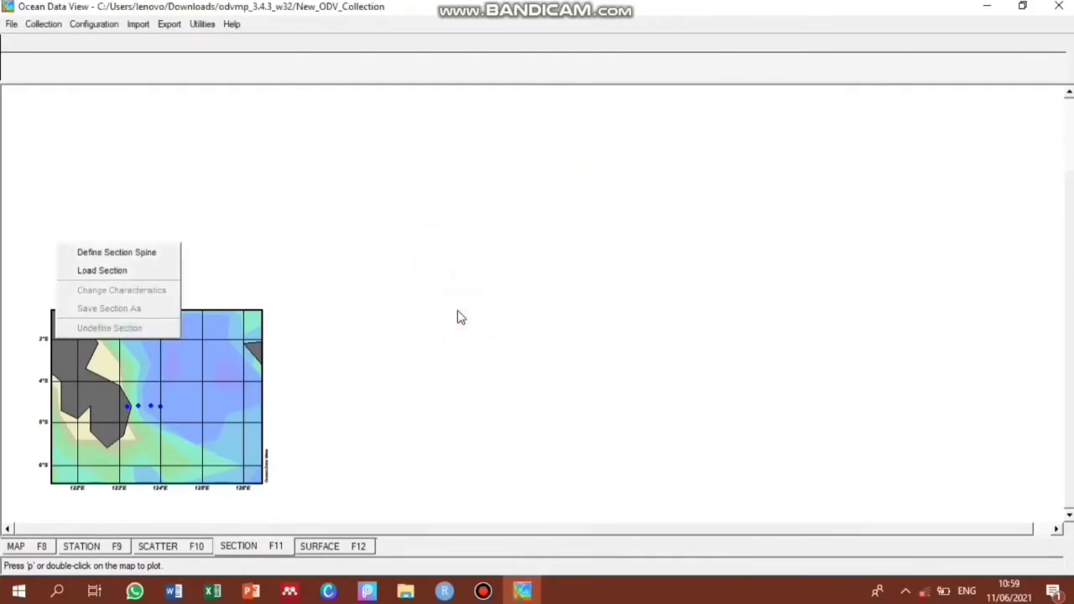
pyautogui.click(170, 264)
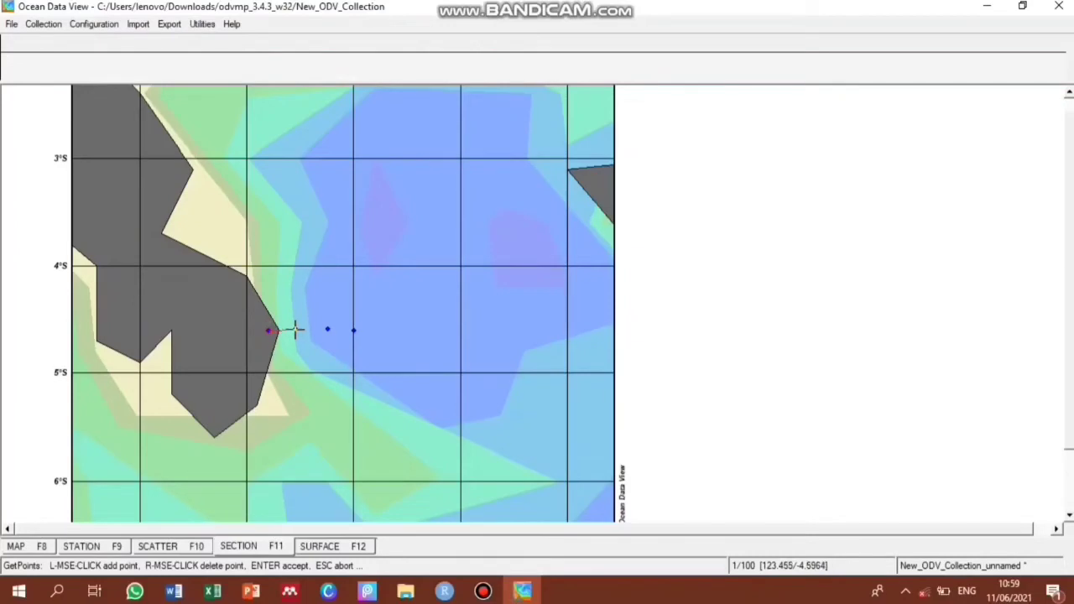
pyautogui.click(294, 330)
pyautogui.click(355, 330)
pyautogui.press('Return')
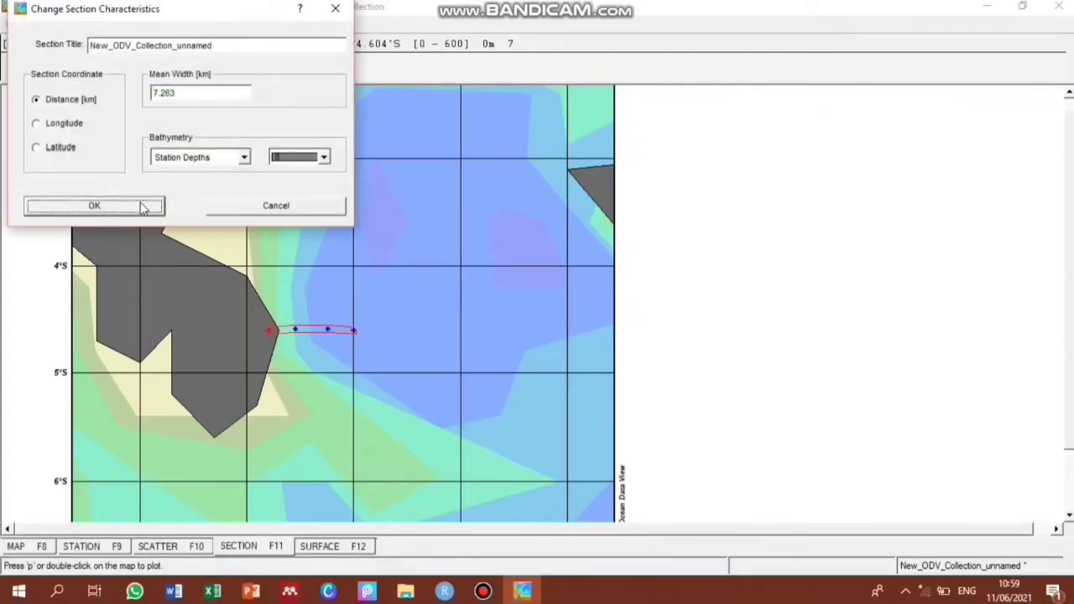
pyautogui.click(94, 206)
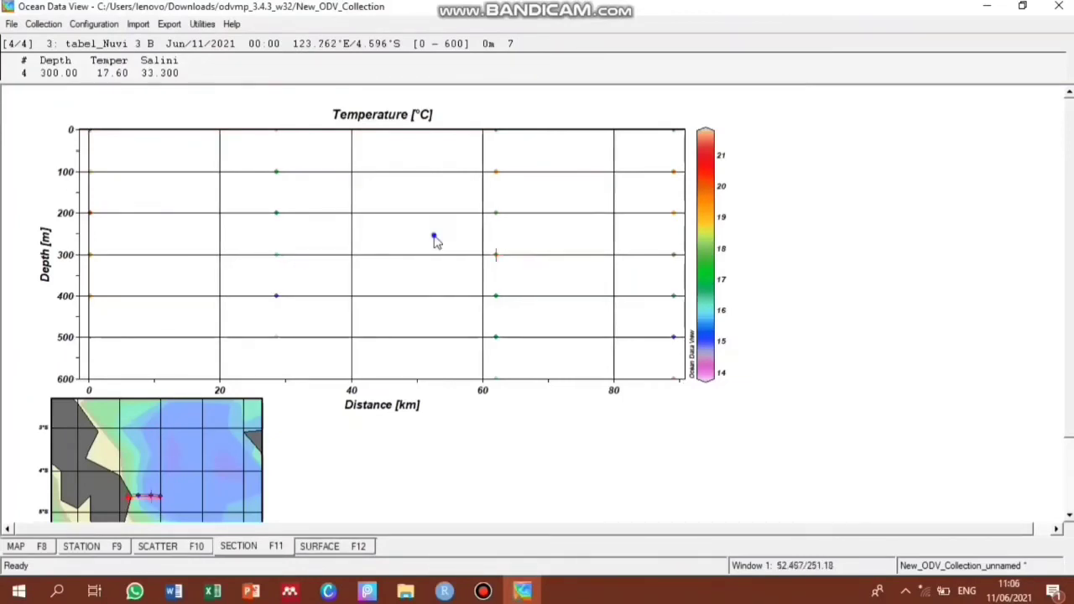
# Display the temperature section as a gridded field with VG Gridding, setting the X and Y scale-lengths to 150
pyautogui.rightClick(434, 237)
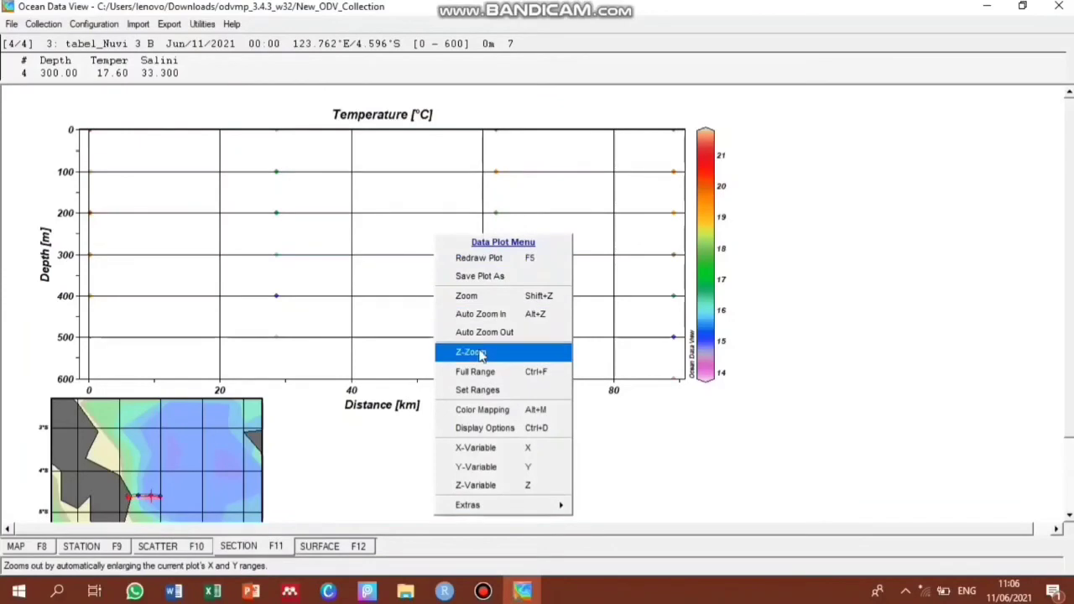
pyautogui.click(495, 428)
pyautogui.click(516, 288)
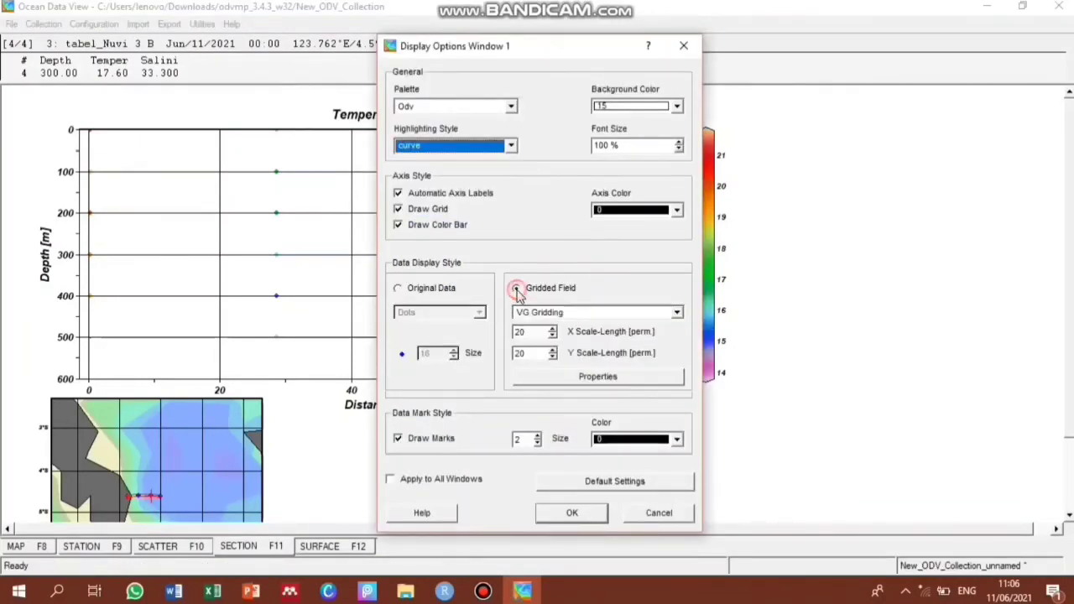
pyautogui.click(535, 332)
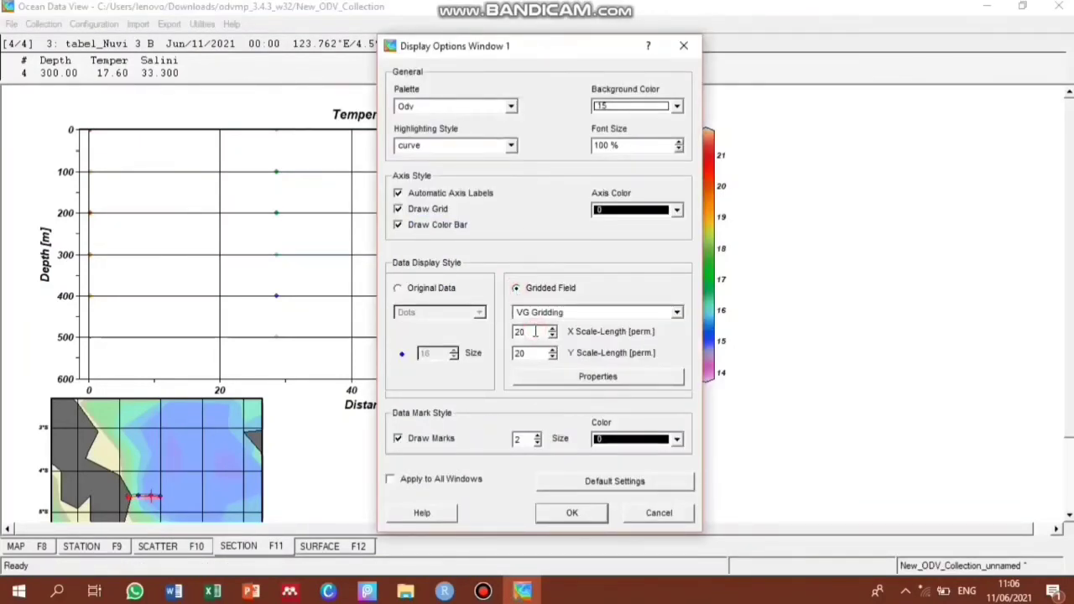
pyautogui.doubleClick(535, 331)
pyautogui.write('15')
pyautogui.moveTo(535, 353); pyautogui.dragTo(515, 355)
pyautogui.write('150')
pyautogui.click(574, 514)
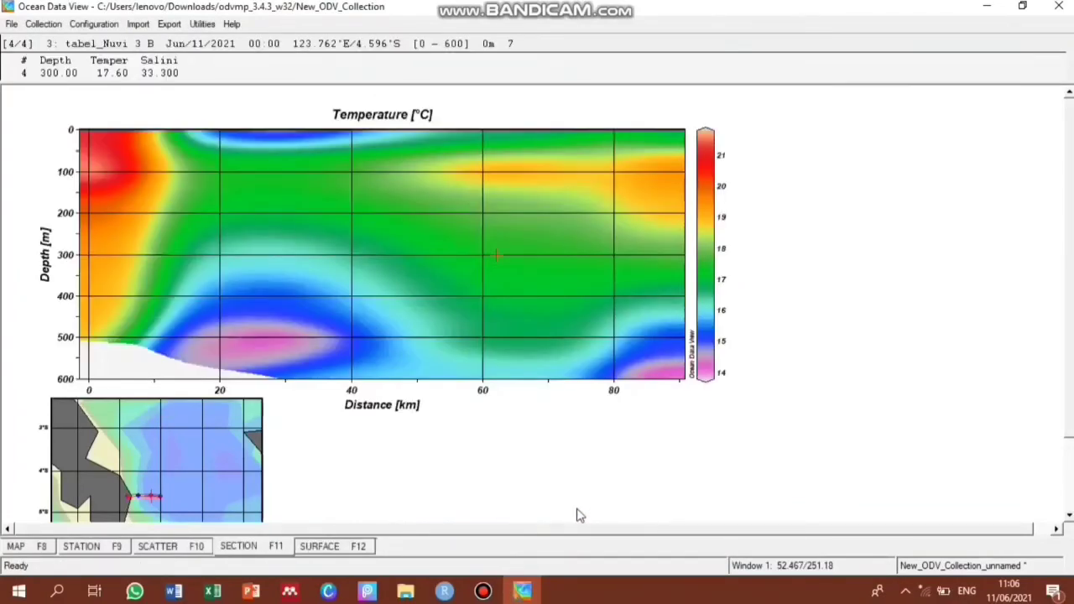
# Add labelled contour lines from 13 to 22 in increments of 1 to the temperature section
pyautogui.rightClick(527, 311)
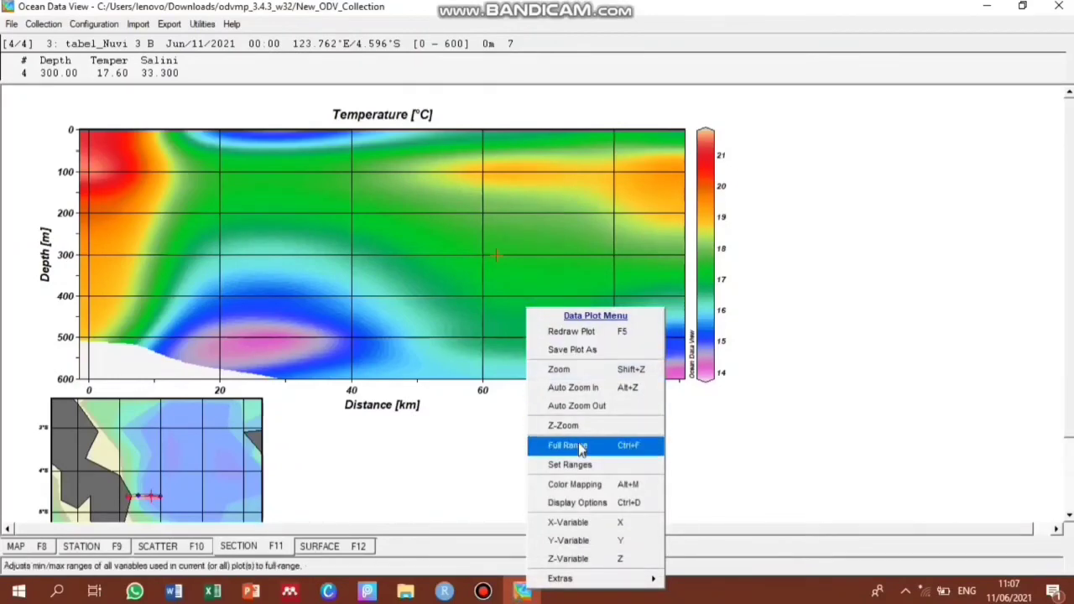
pyautogui.click(589, 503)
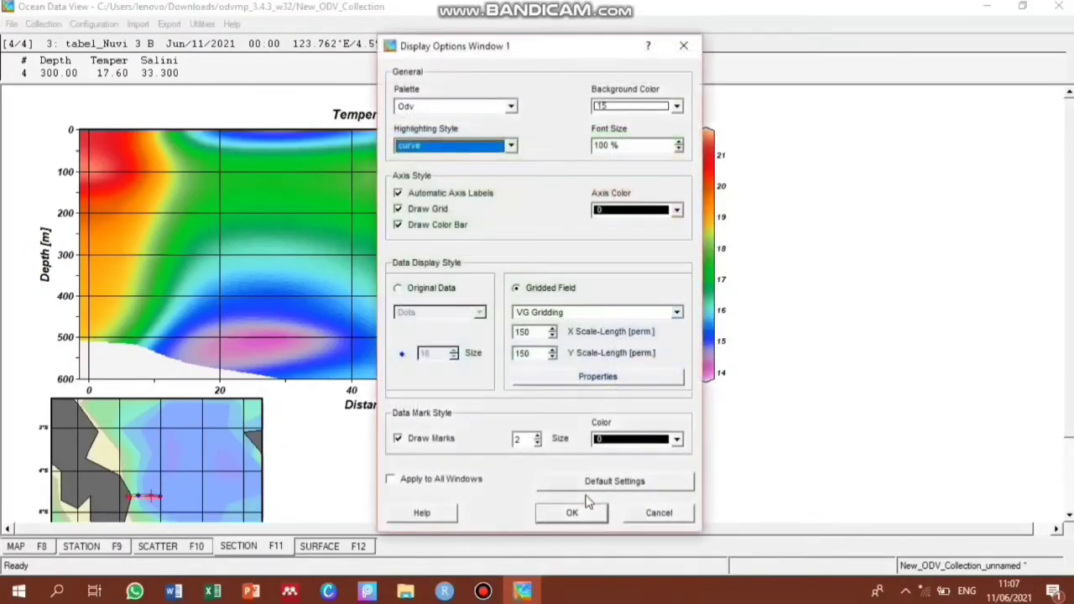
pyautogui.click(575, 378)
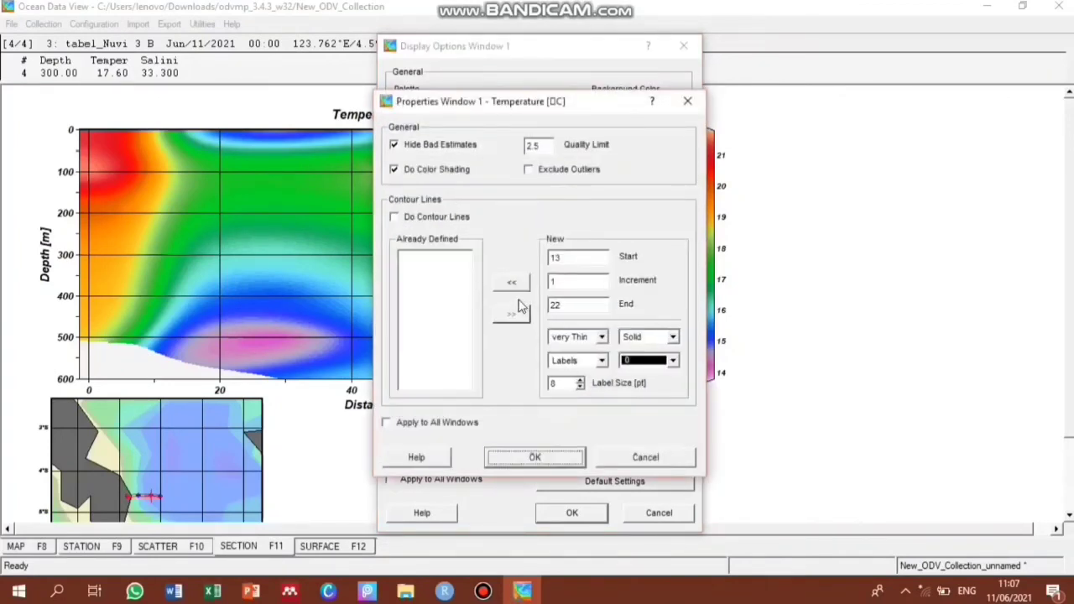
pyautogui.click(514, 286)
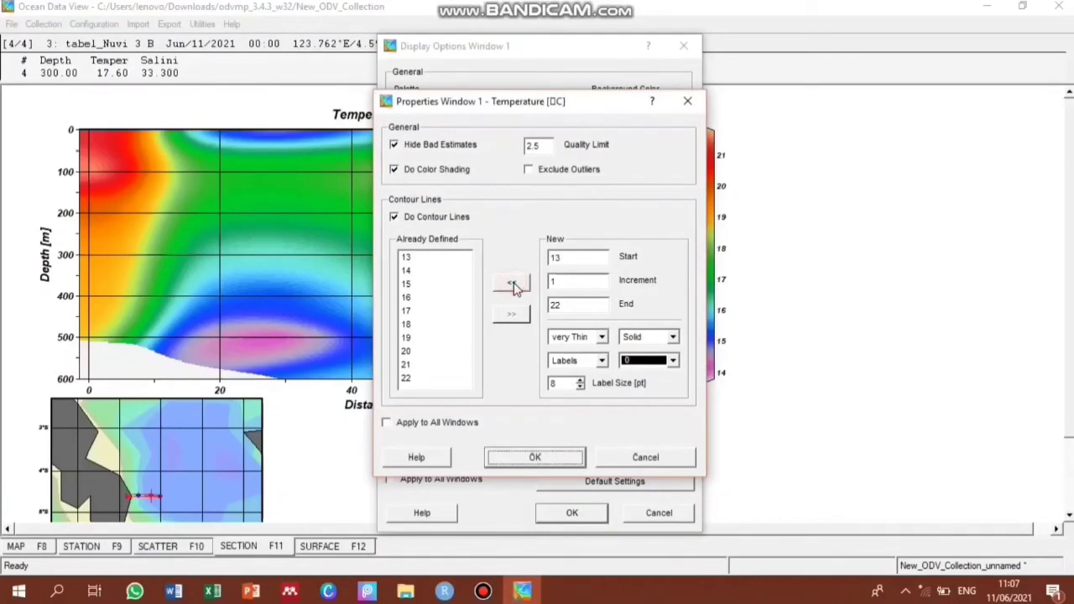
pyautogui.click(550, 460)
pyautogui.click(579, 514)
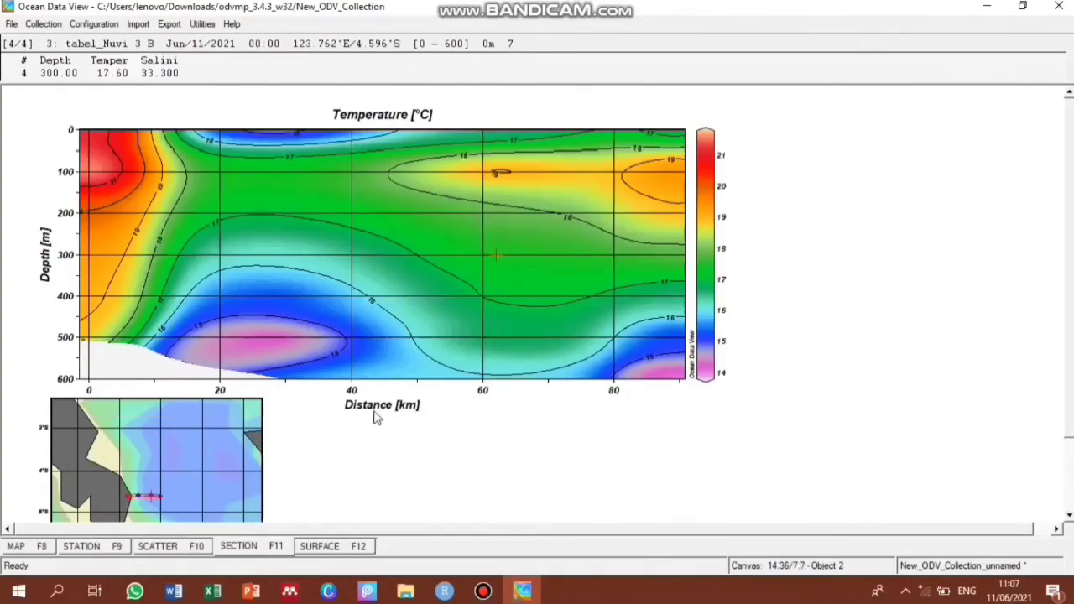
# Save the temperature section canvas as a JPEG image named "Section temperatur 1"
pyautogui.click(12, 25)
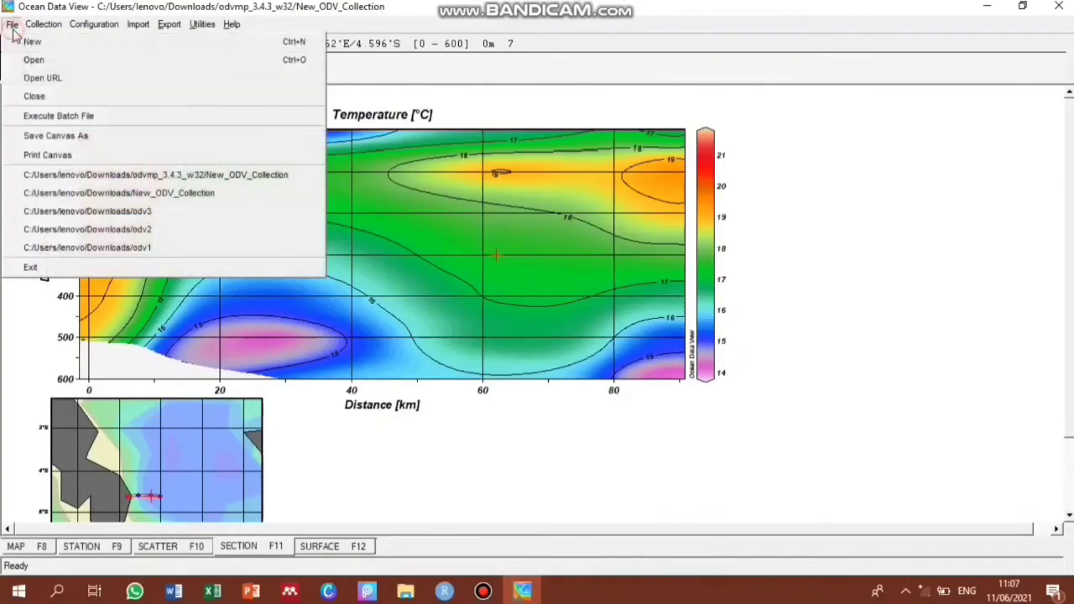
pyautogui.click(50, 136)
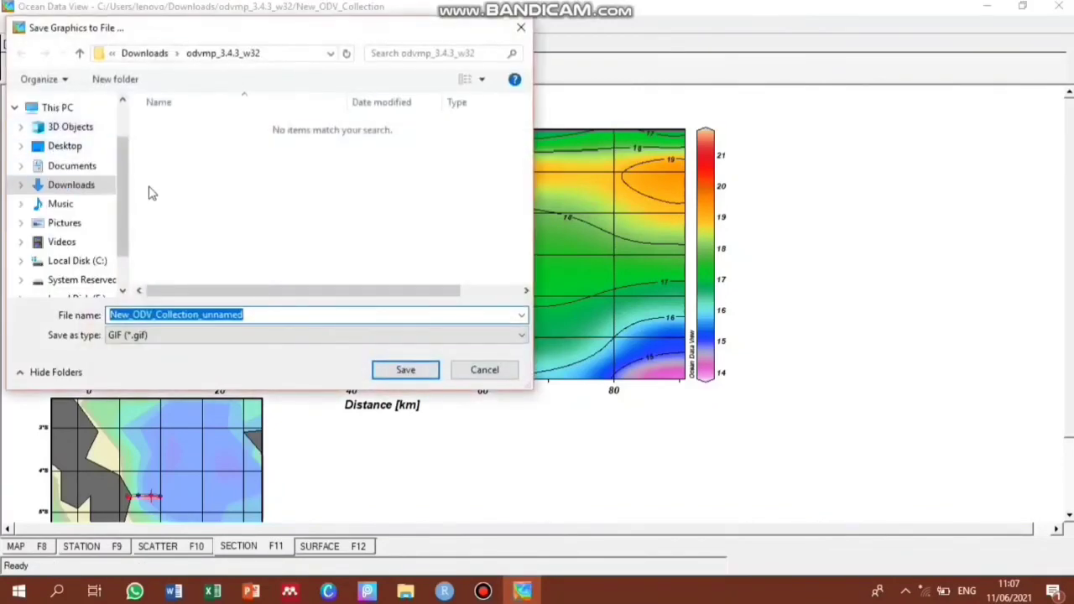
pyautogui.write('Section tempera')
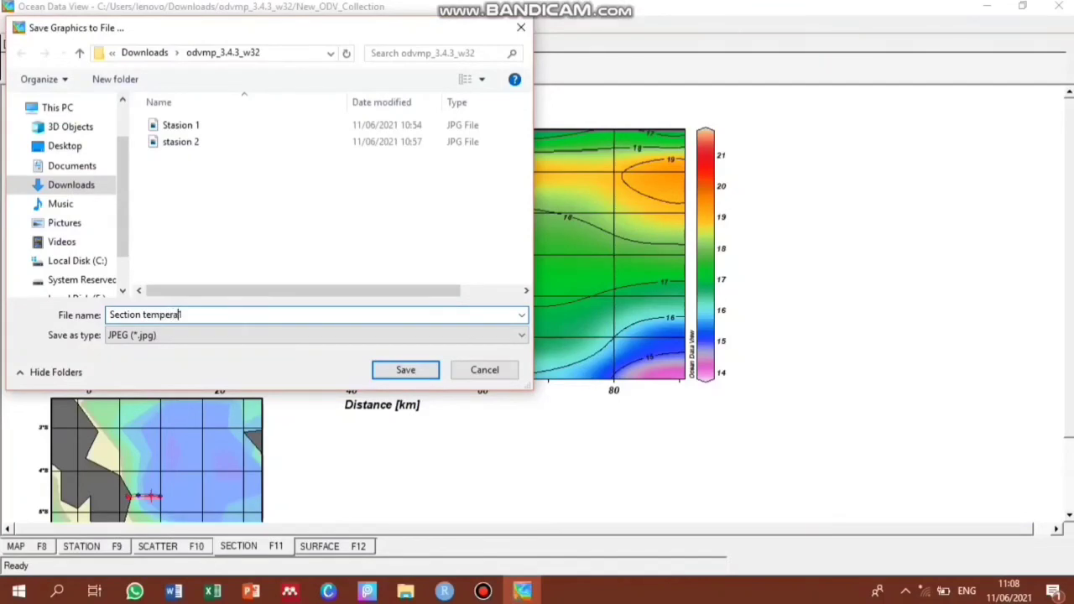
pyautogui.write('tur ')
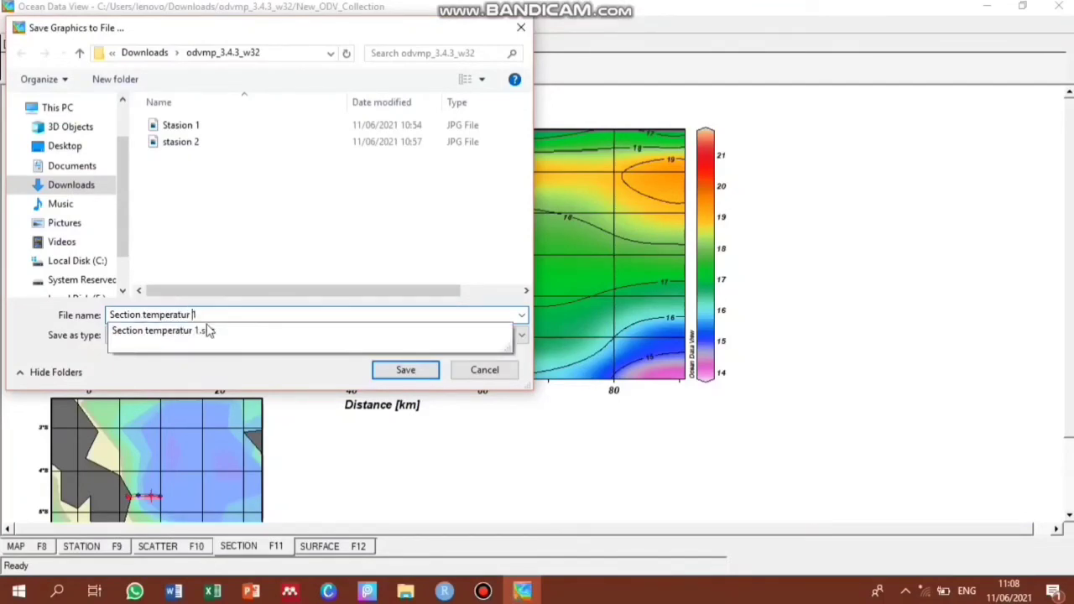
pyautogui.write('1')
pyautogui.click(400, 372)
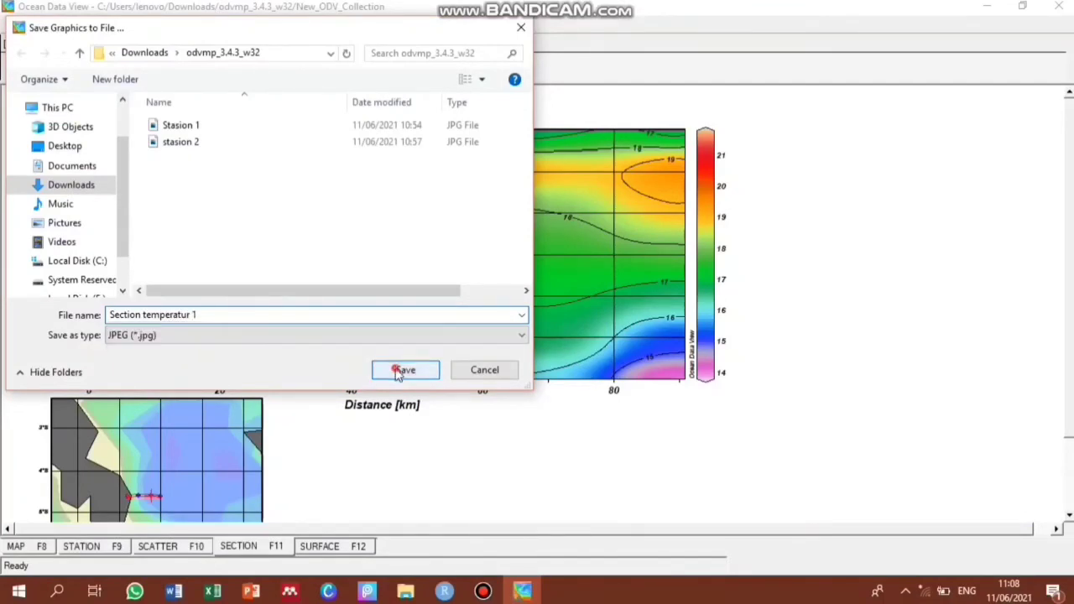
pyautogui.click(494, 345)
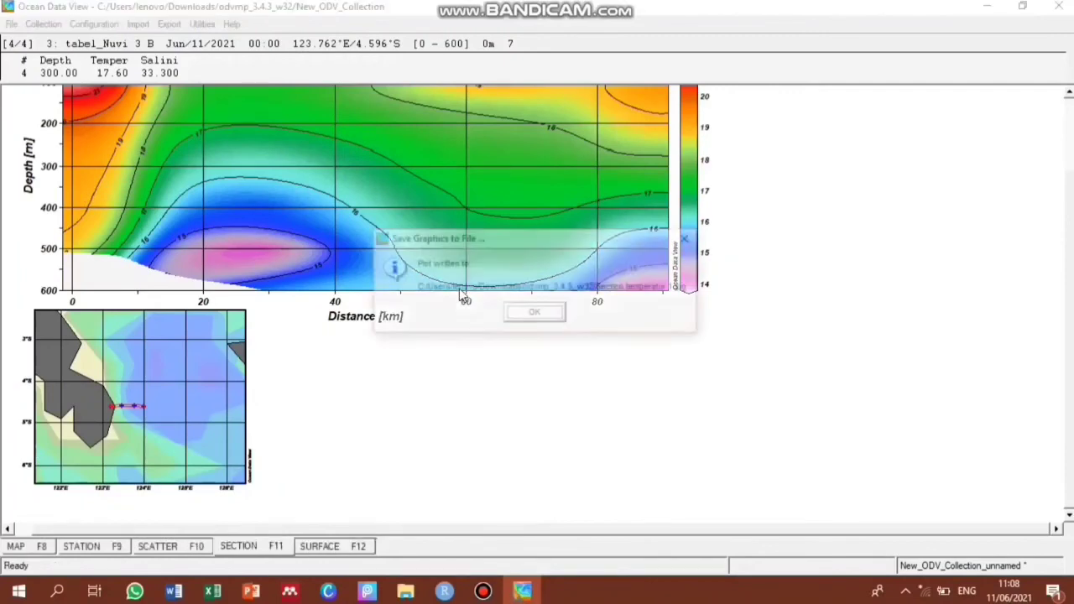
pyautogui.click(534, 314)
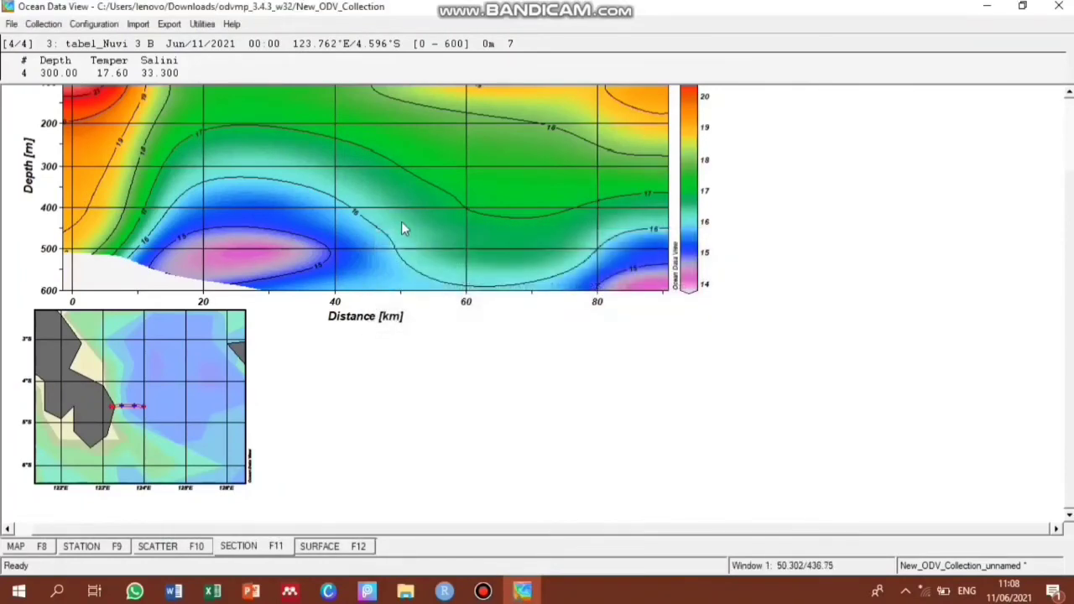
# Change the Z-variable of the section plot in Window 1 to Salinity [psu]
pyautogui.rightClick(401, 226)
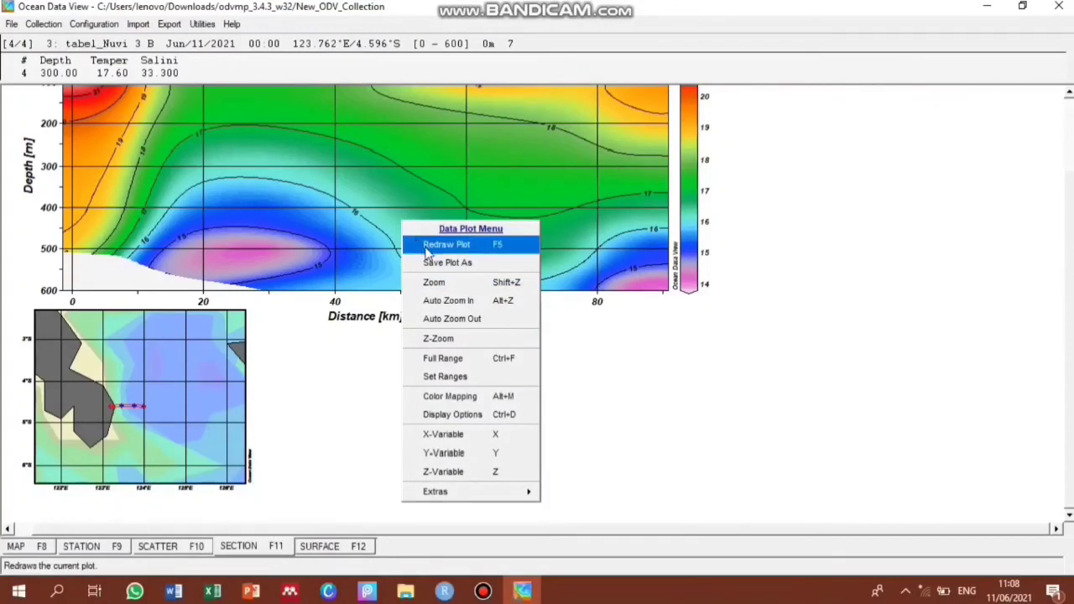
pyautogui.click(496, 471)
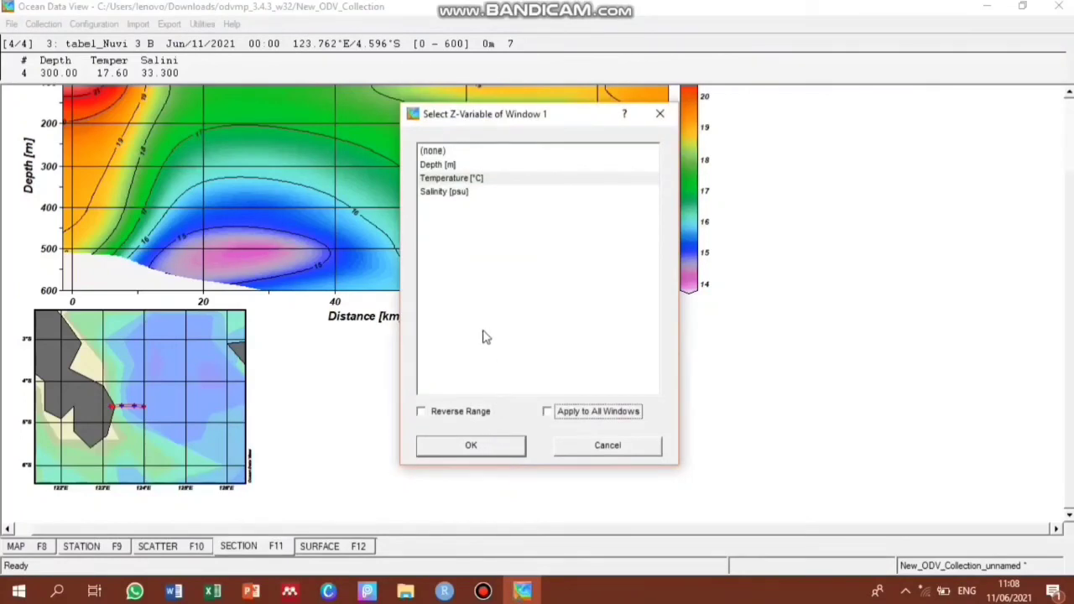
pyautogui.click(448, 193)
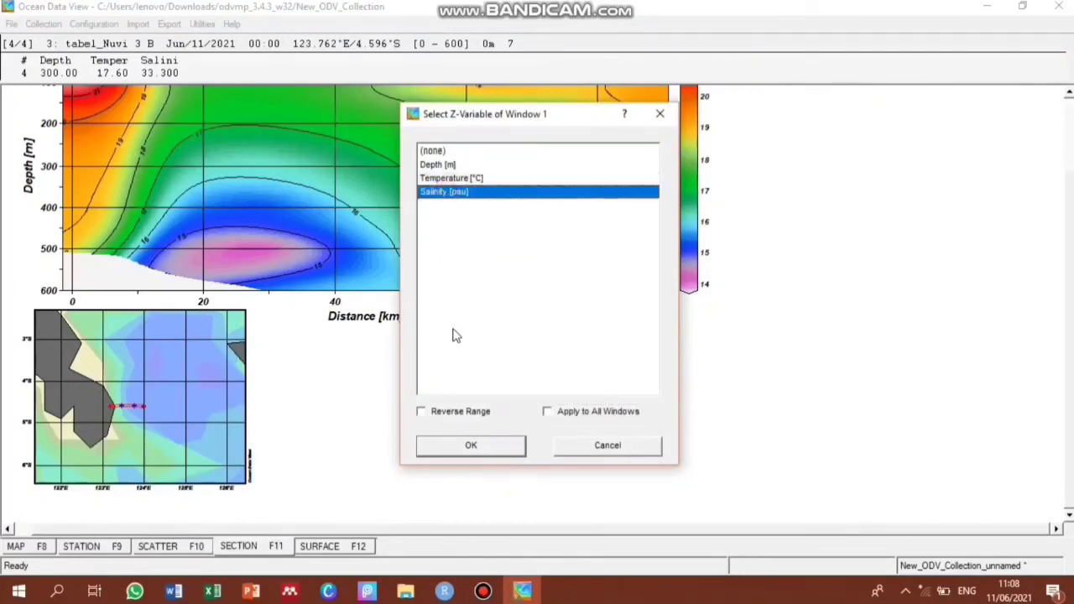
pyautogui.click(469, 446)
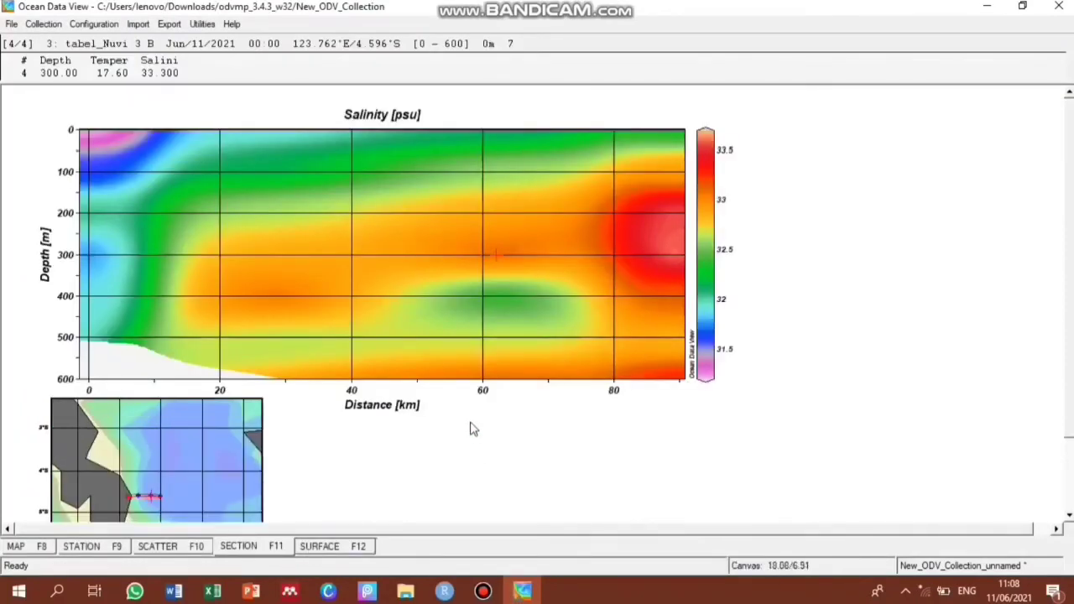
# Add labelled contour lines from 31 to 33.75 in increments of 0.25 to the salinity section
pyautogui.rightClick(473, 357)
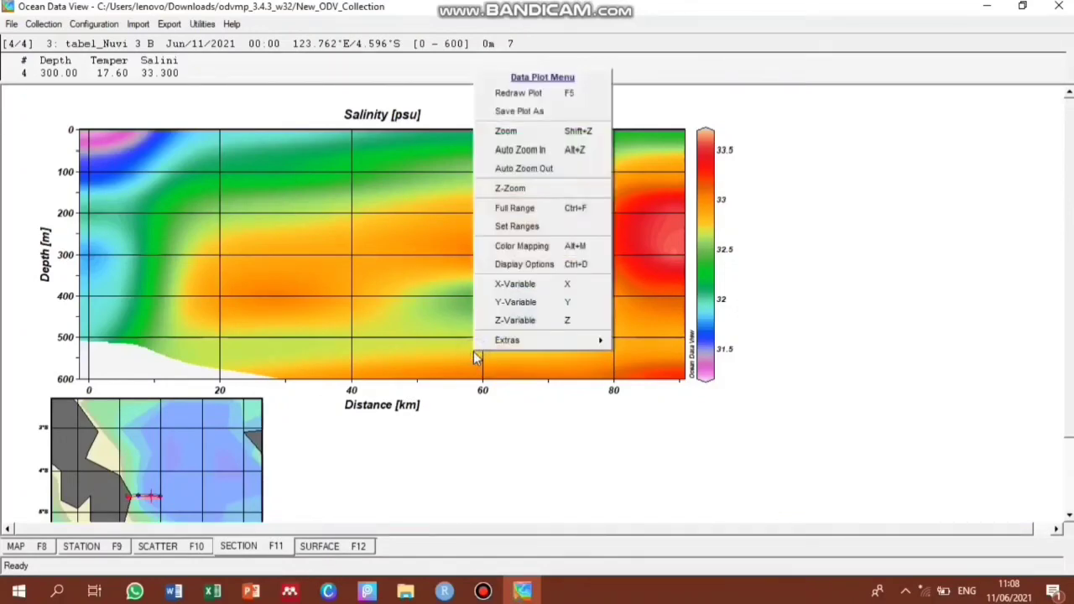
pyautogui.click(526, 265)
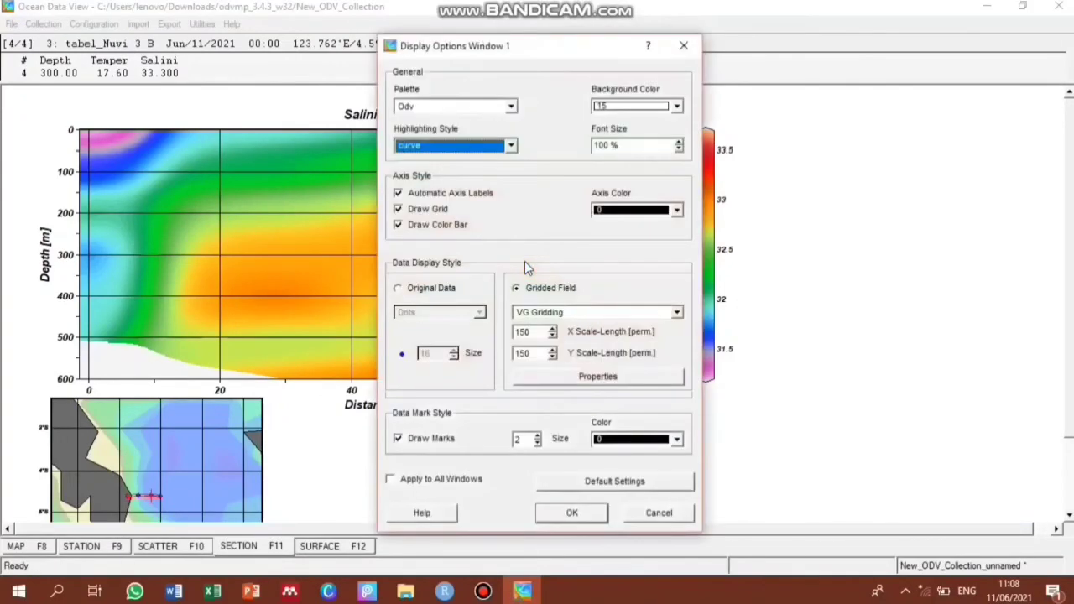
pyautogui.click(597, 376)
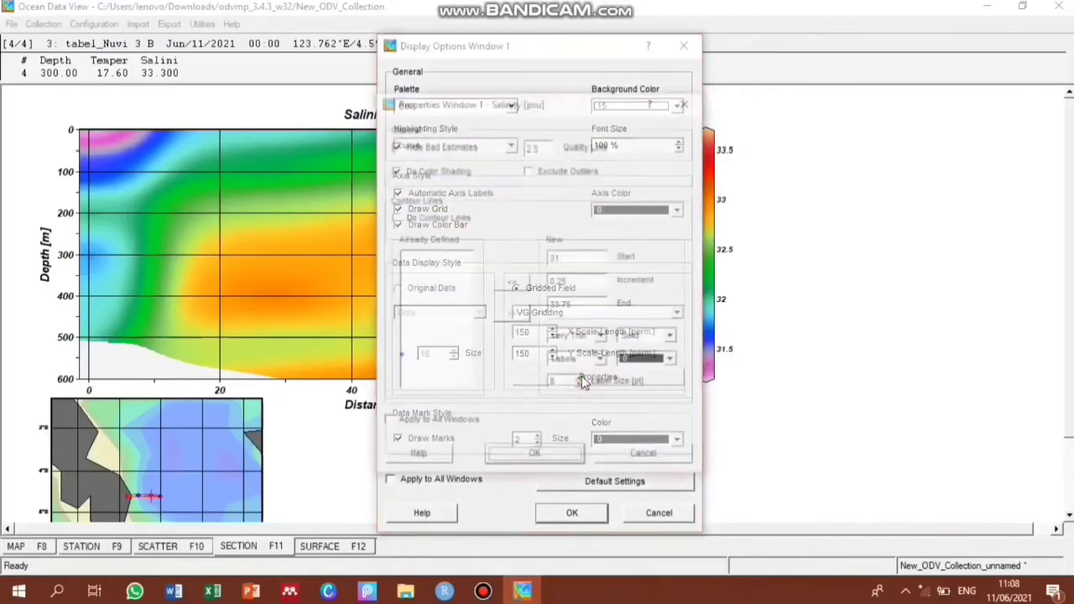
pyautogui.click(515, 287)
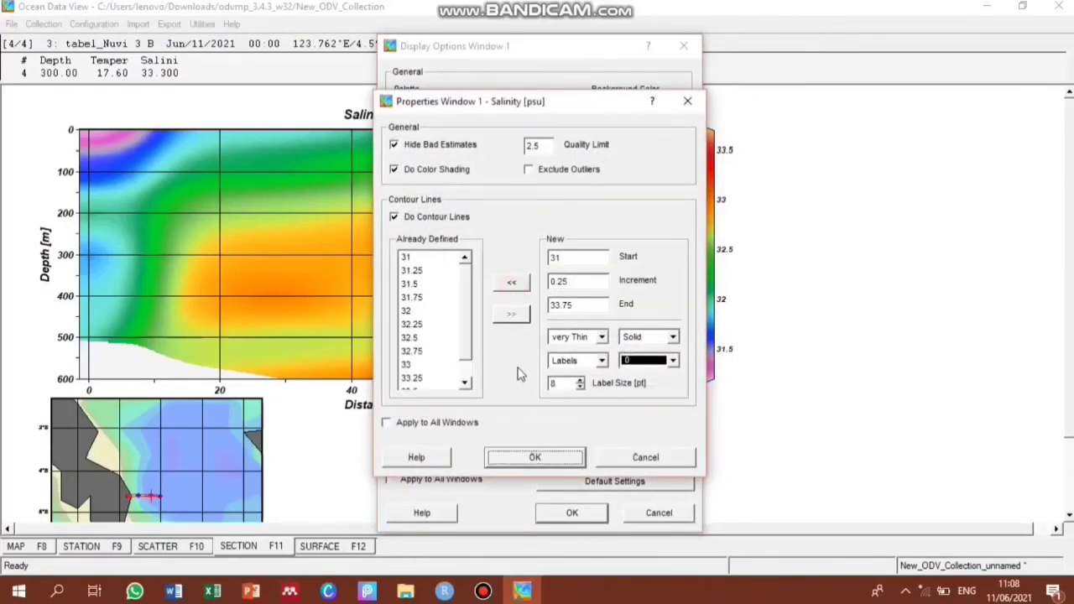
pyautogui.click(541, 457)
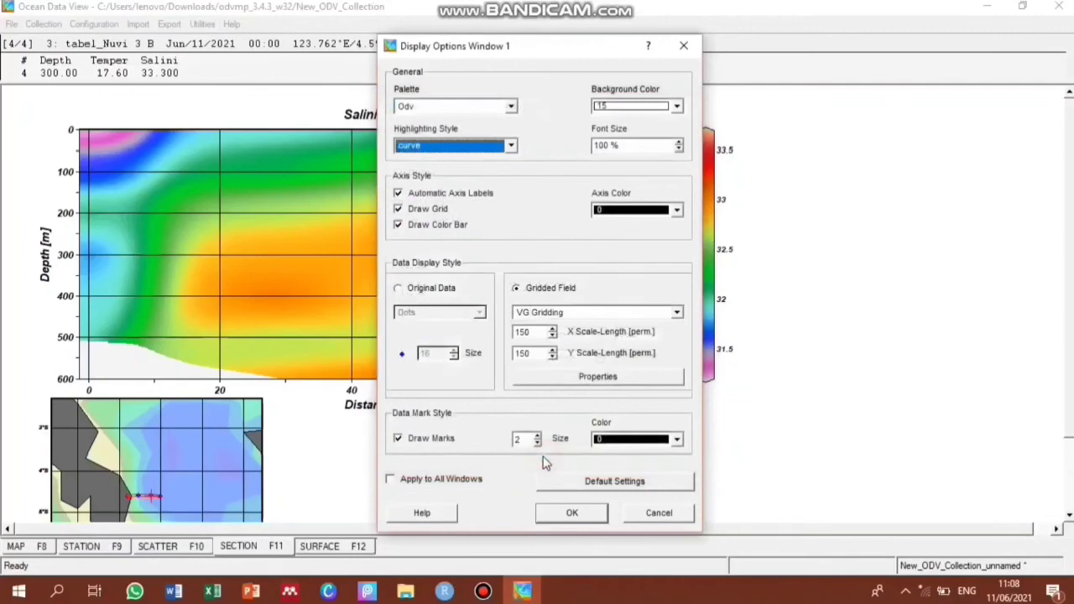
pyautogui.click(585, 515)
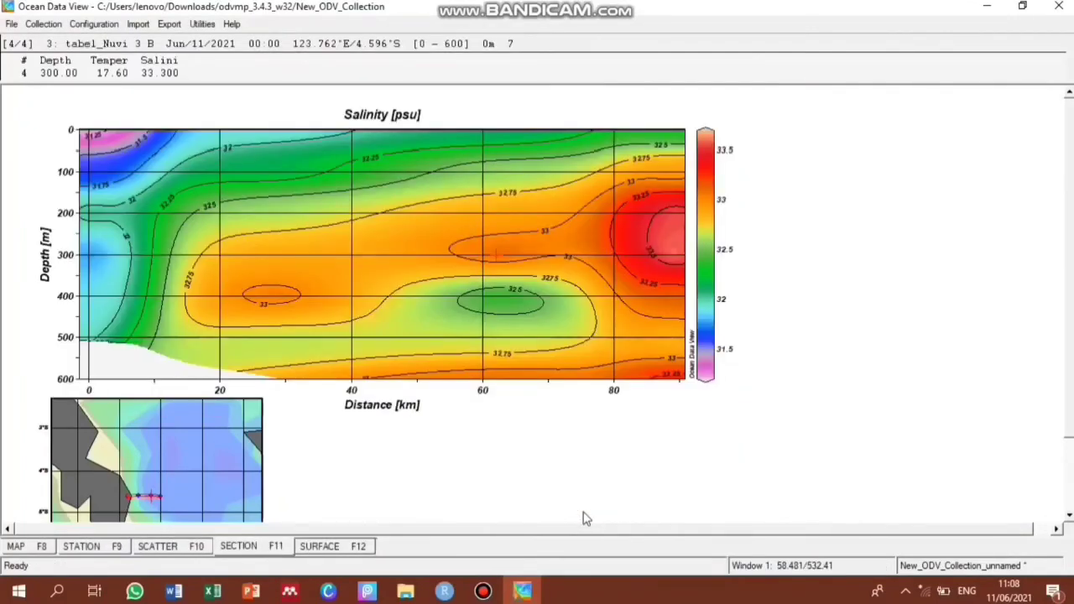
# Save the salinity section canvas as a JPEG image named "Section Salinity 1" at 300 dpi
pyautogui.click(11, 25)
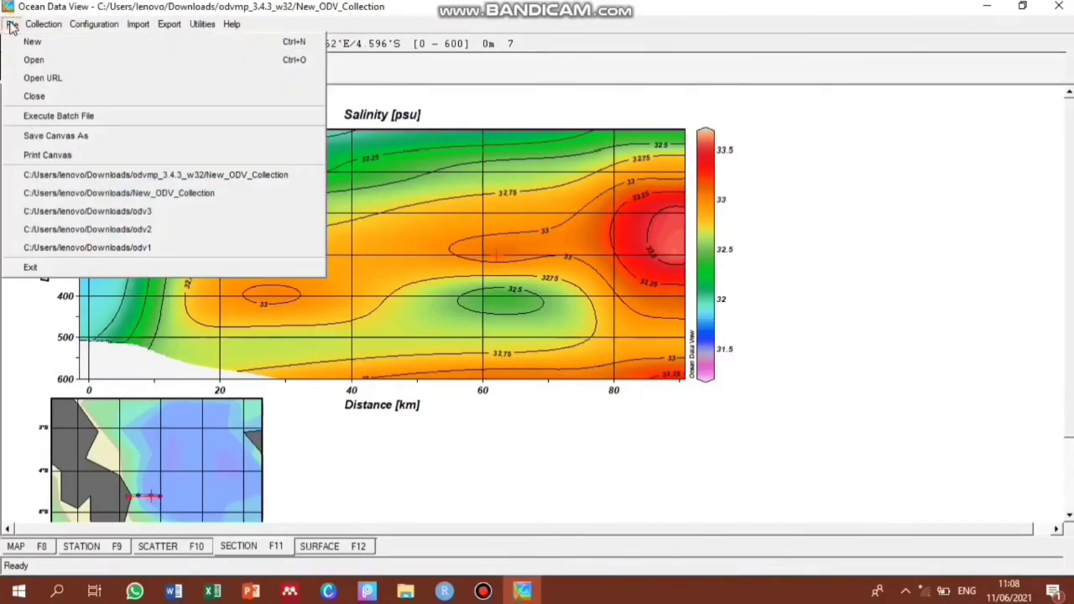
pyautogui.click(29, 140)
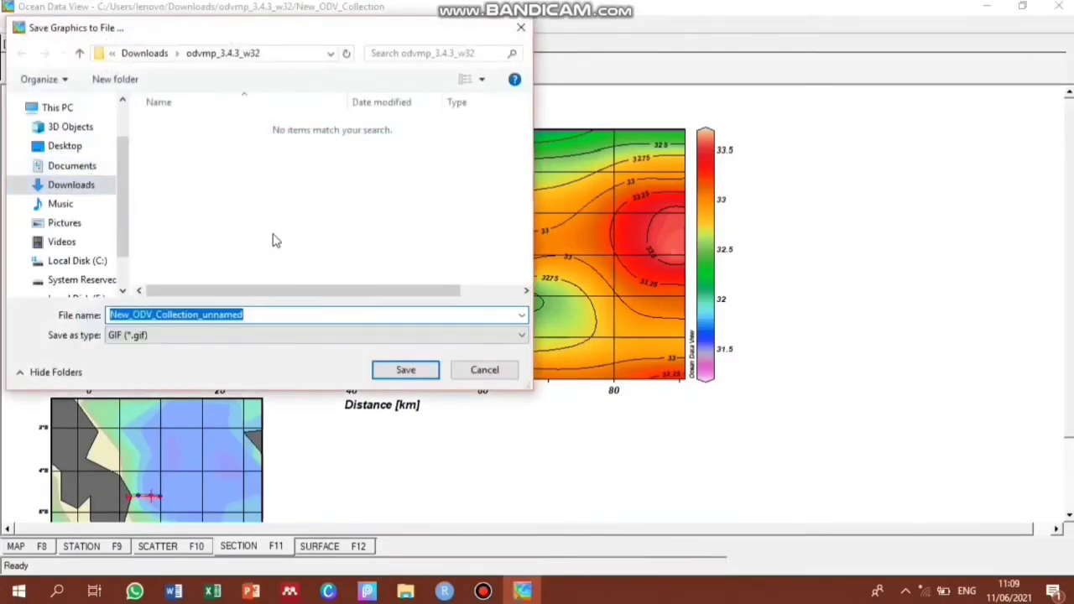
pyautogui.write('S')
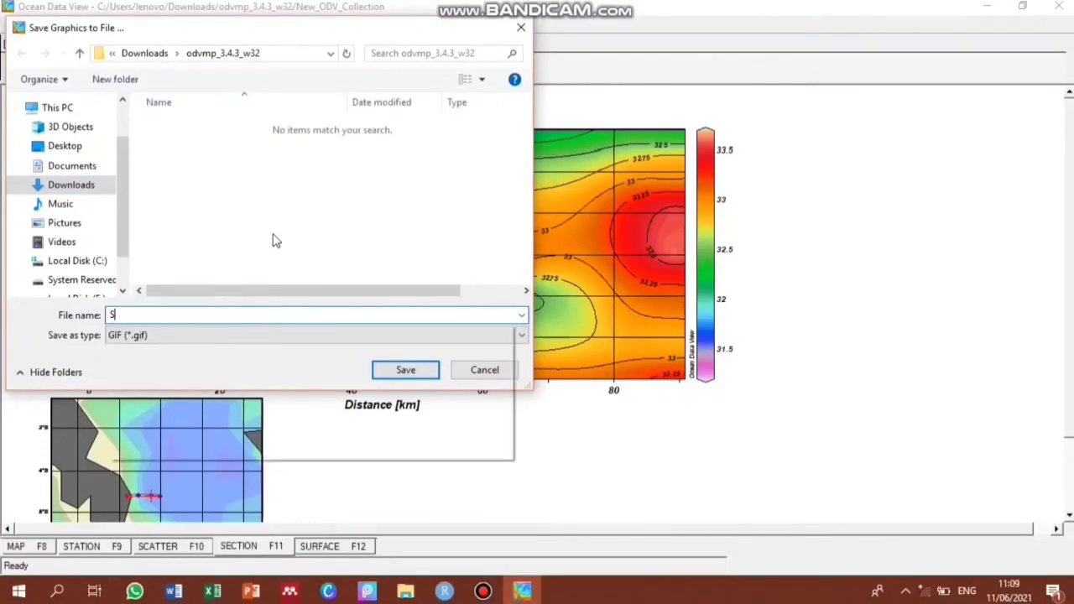
pyautogui.write('ect')
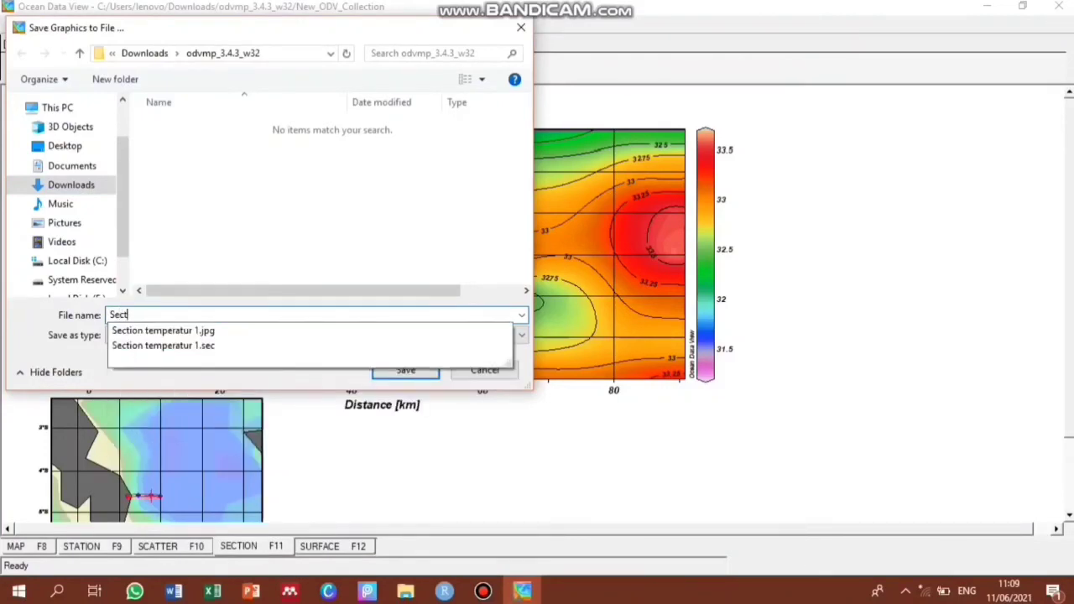
pyautogui.write('ion Salinity 1')
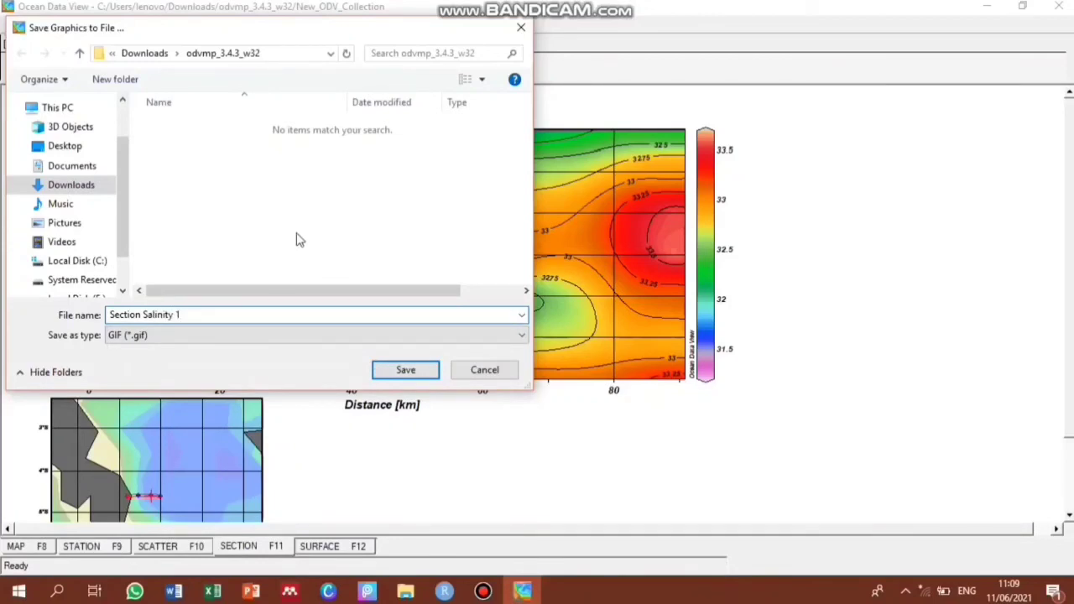
pyautogui.click(472, 335)
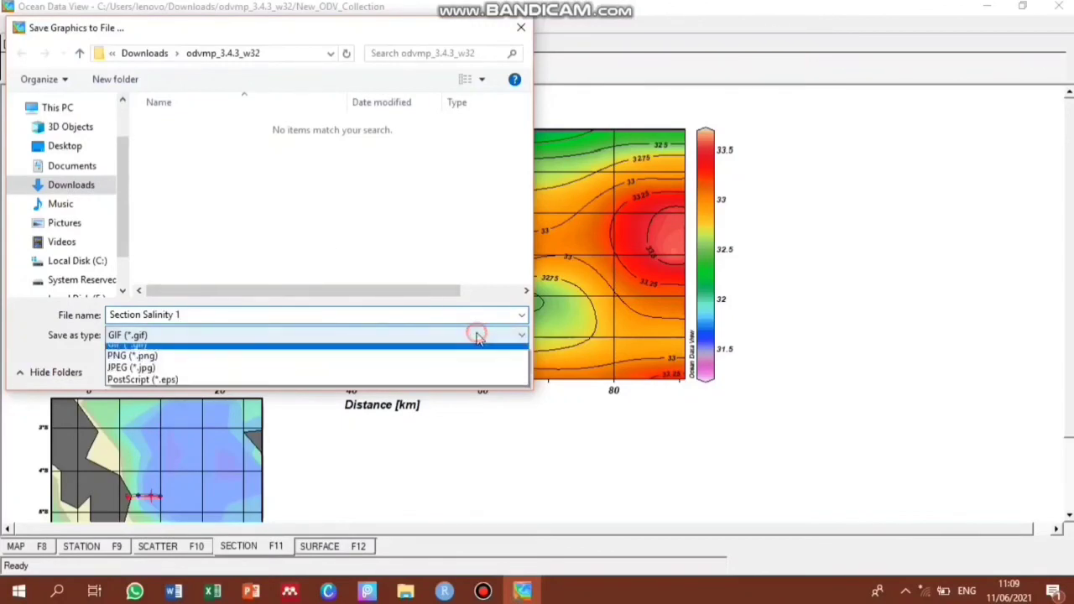
pyautogui.click(451, 375)
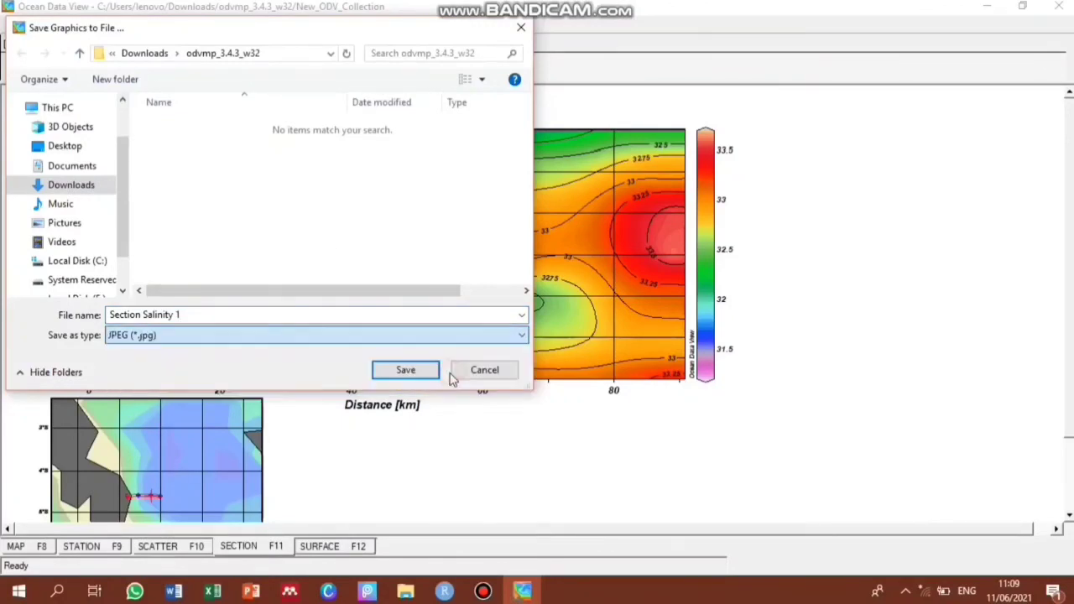
pyautogui.click(406, 370)
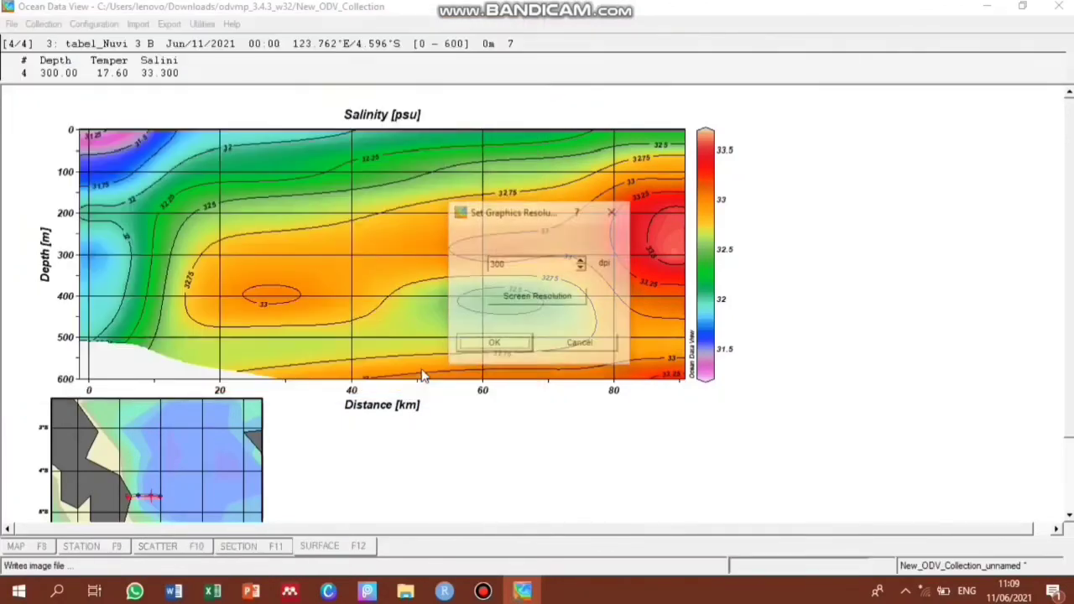
pyautogui.click(476, 349)
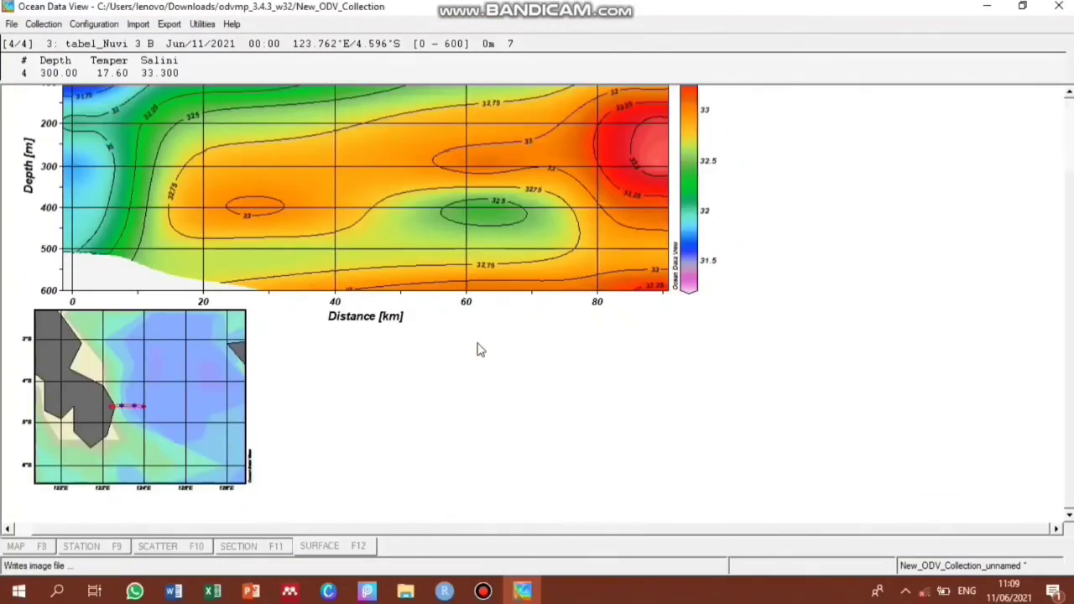
pyautogui.click(537, 313)
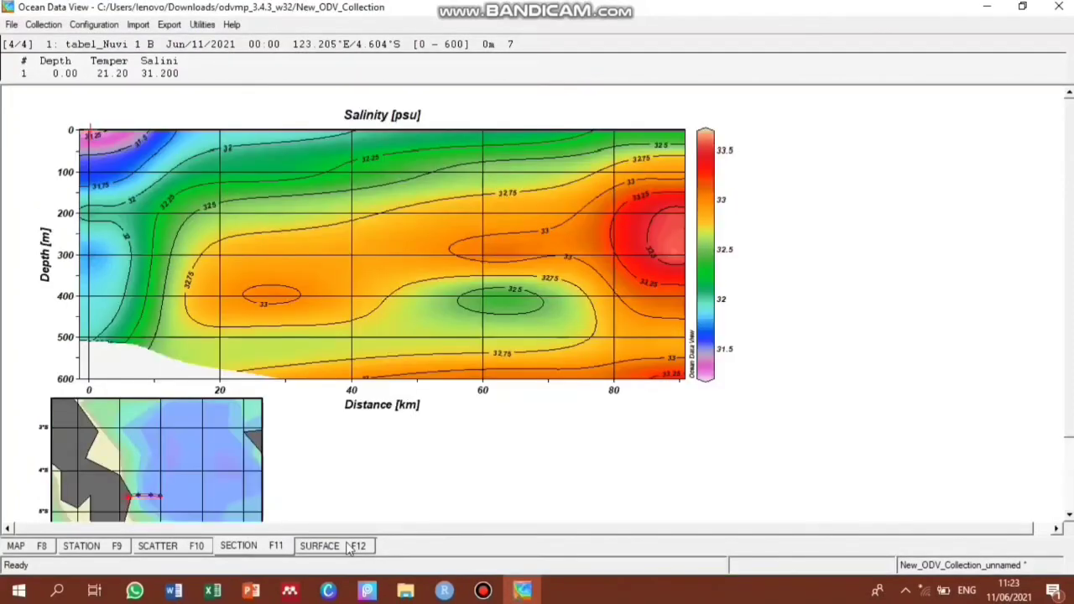
# Switch to the surface plot mode without saving the changed section to a file
pyautogui.click(350, 547)
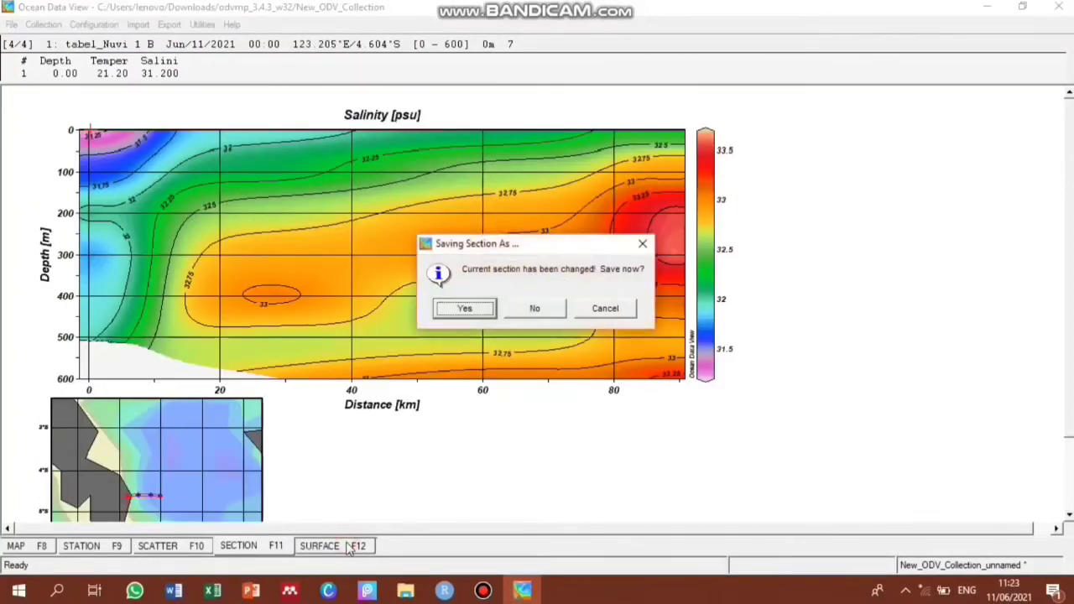
pyautogui.click(483, 313)
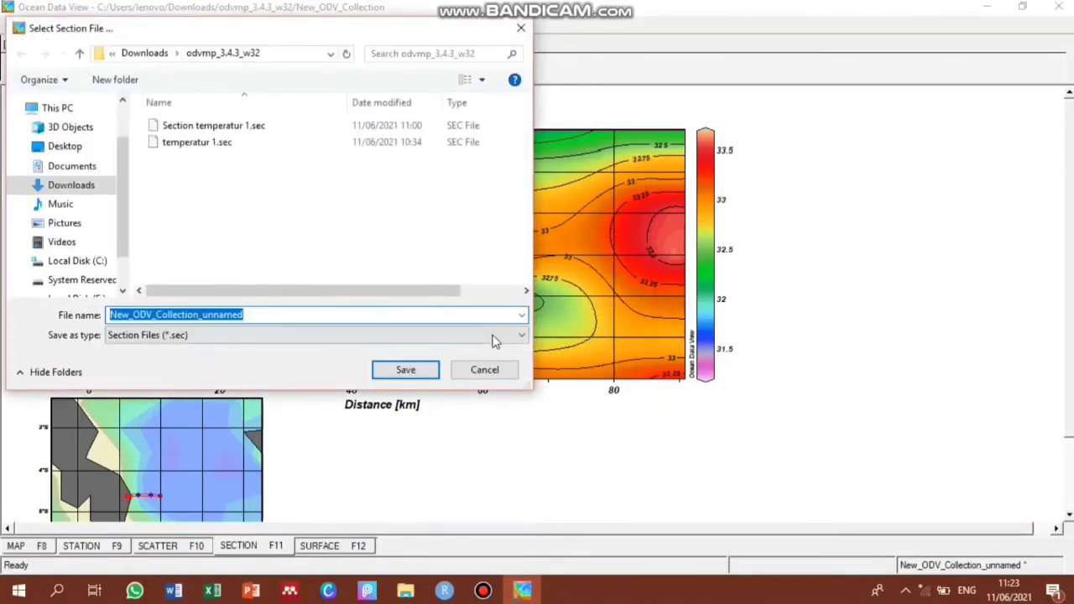
pyautogui.click(487, 370)
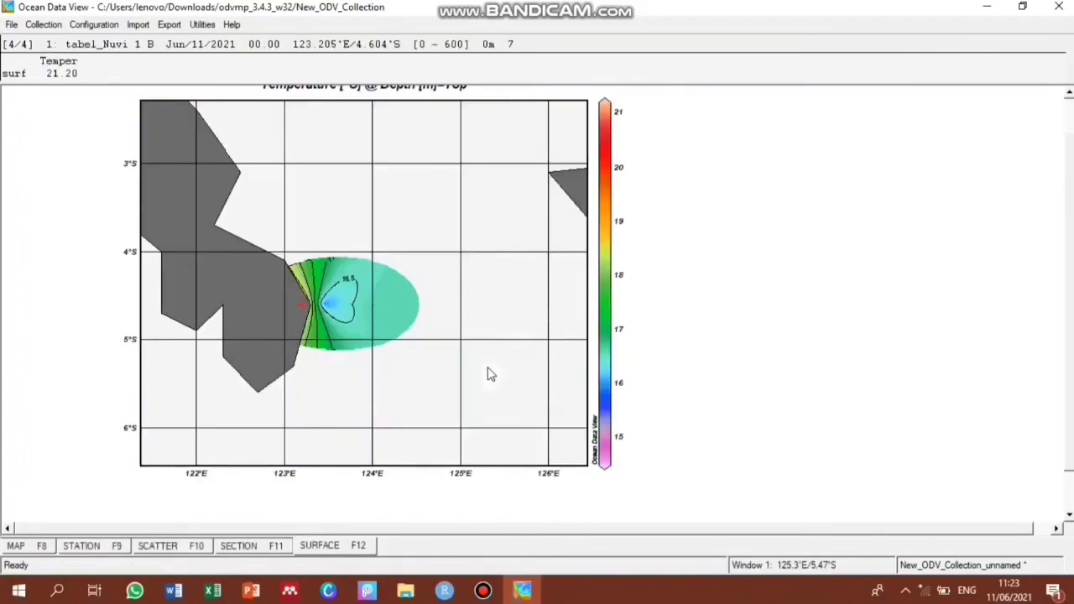
# Save the surface temperature map canvas as a JPEG image named "surface temperatur 2" at 300 dpi
pyautogui.click(11, 24)
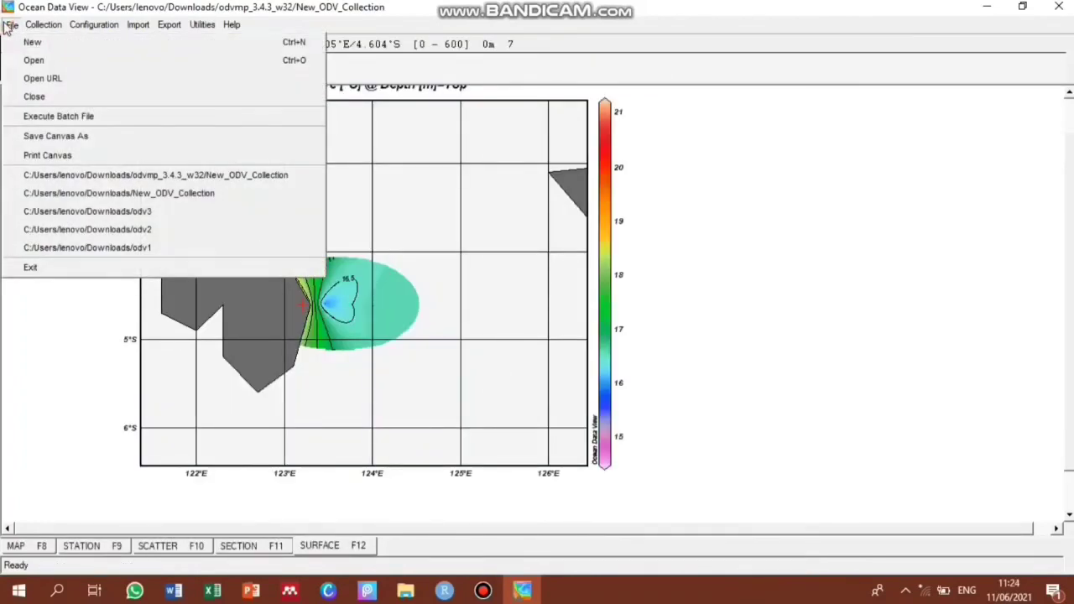
pyautogui.click(14, 135)
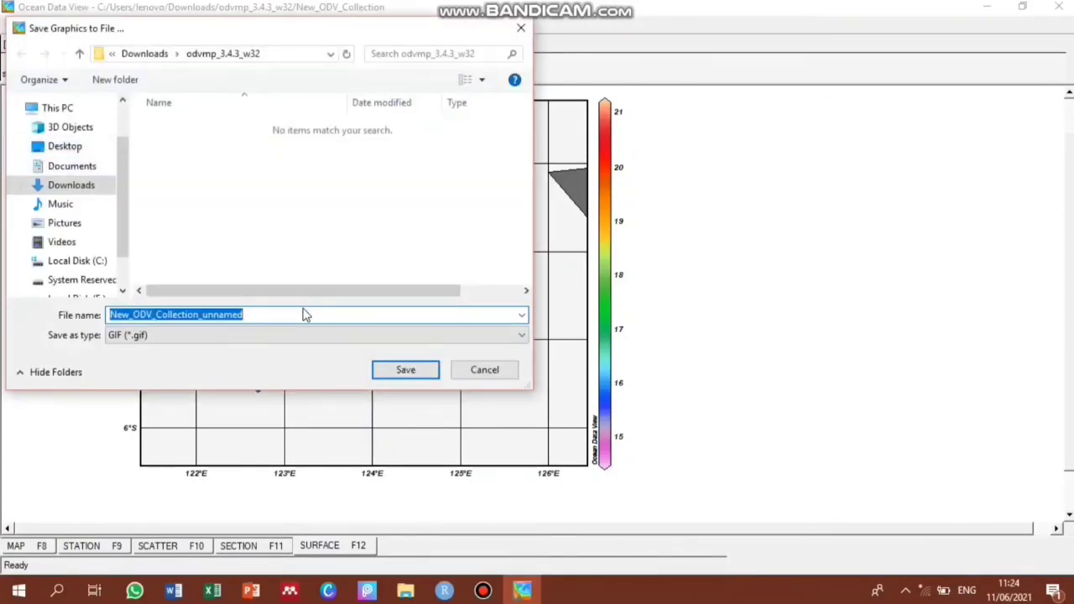
pyautogui.write('surface')
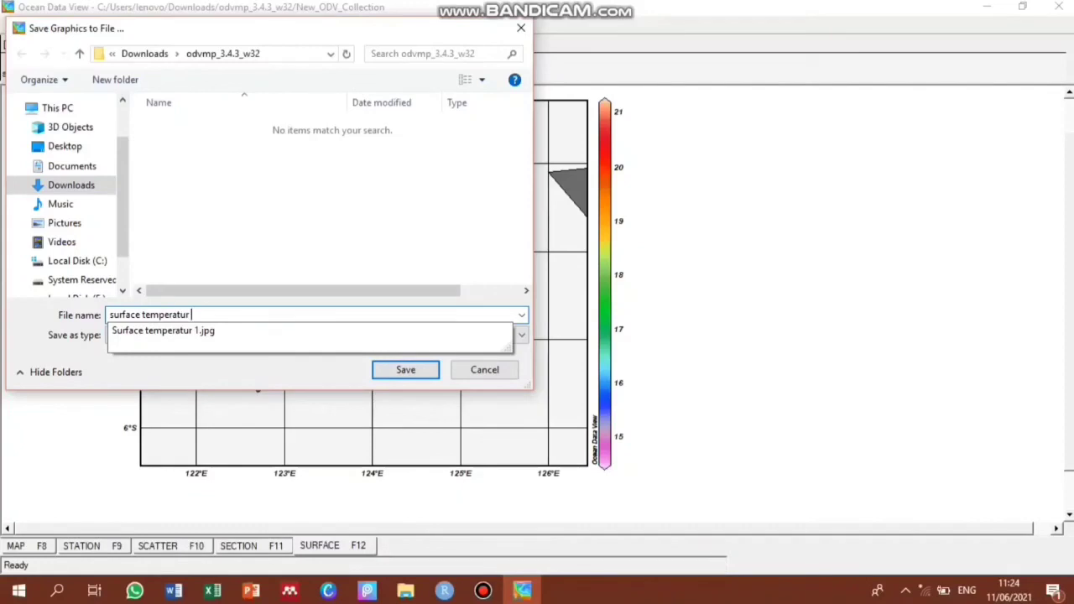
pyautogui.write('temperatur 2')
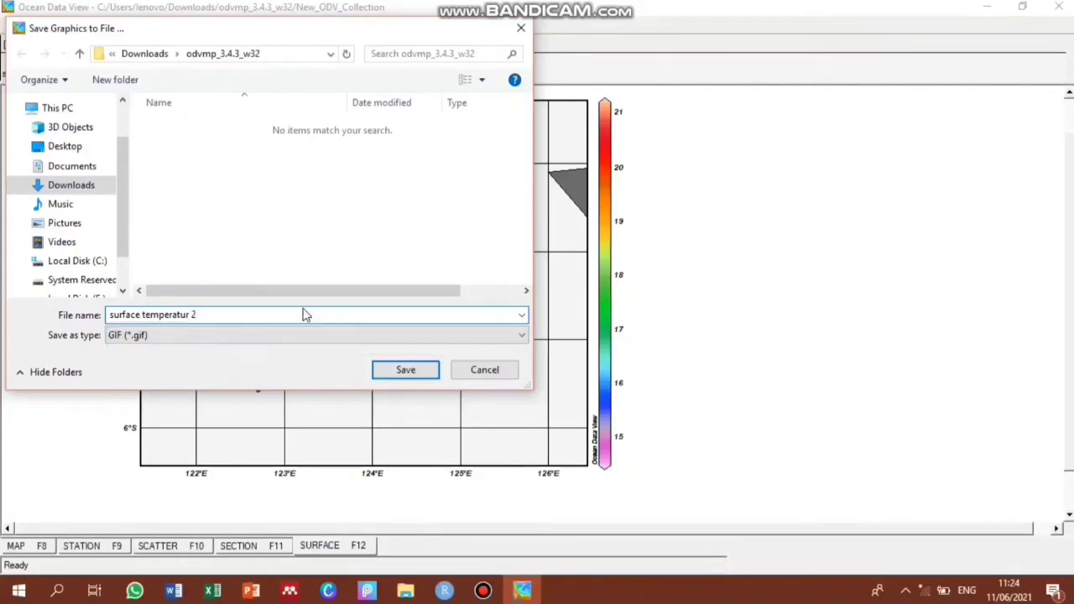
pyautogui.click(343, 336)
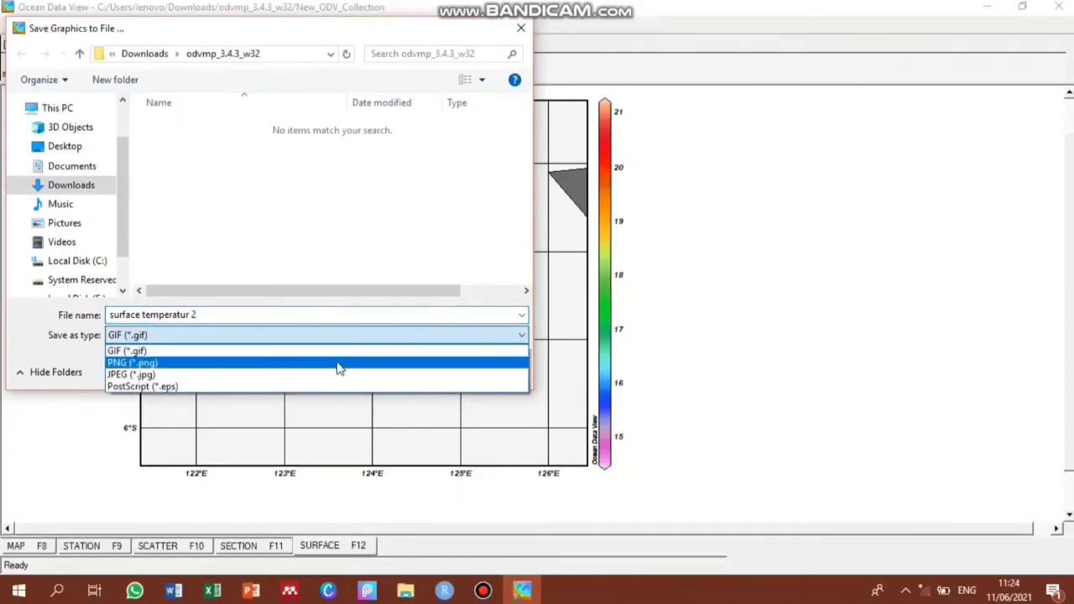
pyautogui.click(335, 375)
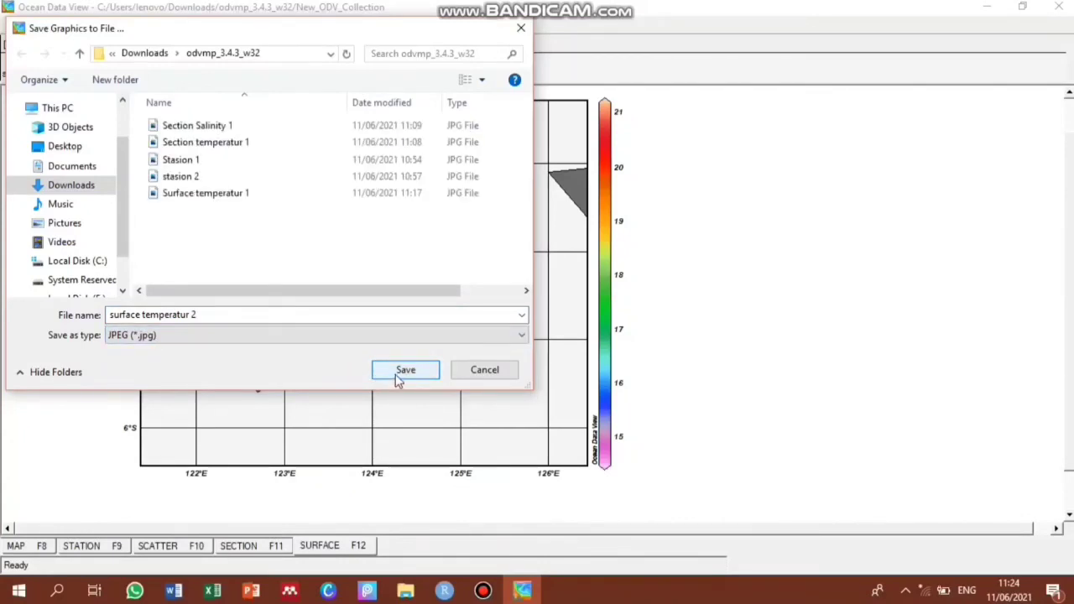
pyautogui.click(397, 374)
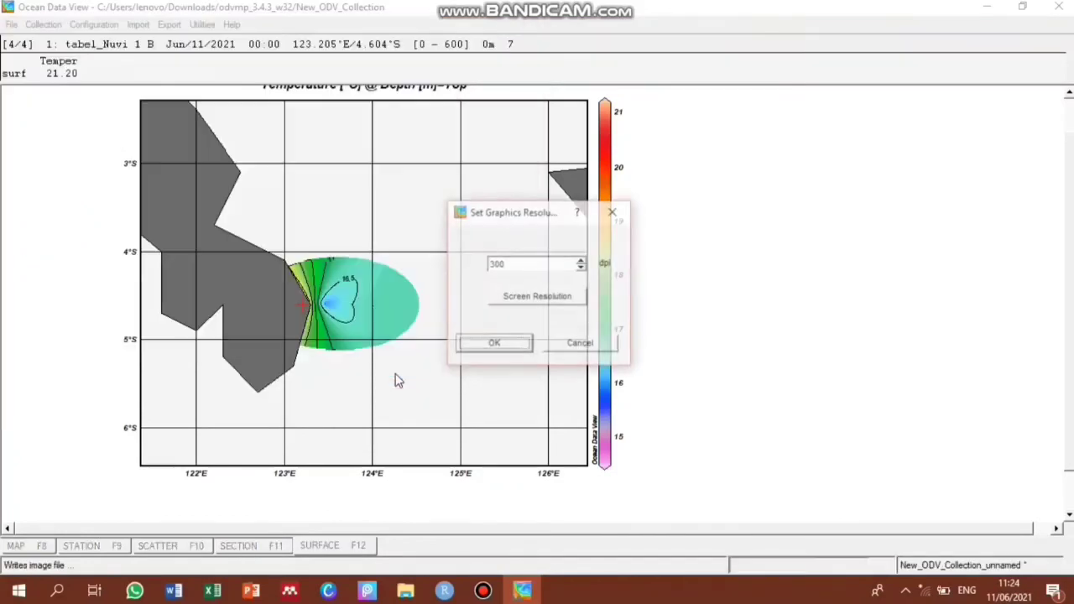
pyautogui.click(475, 351)
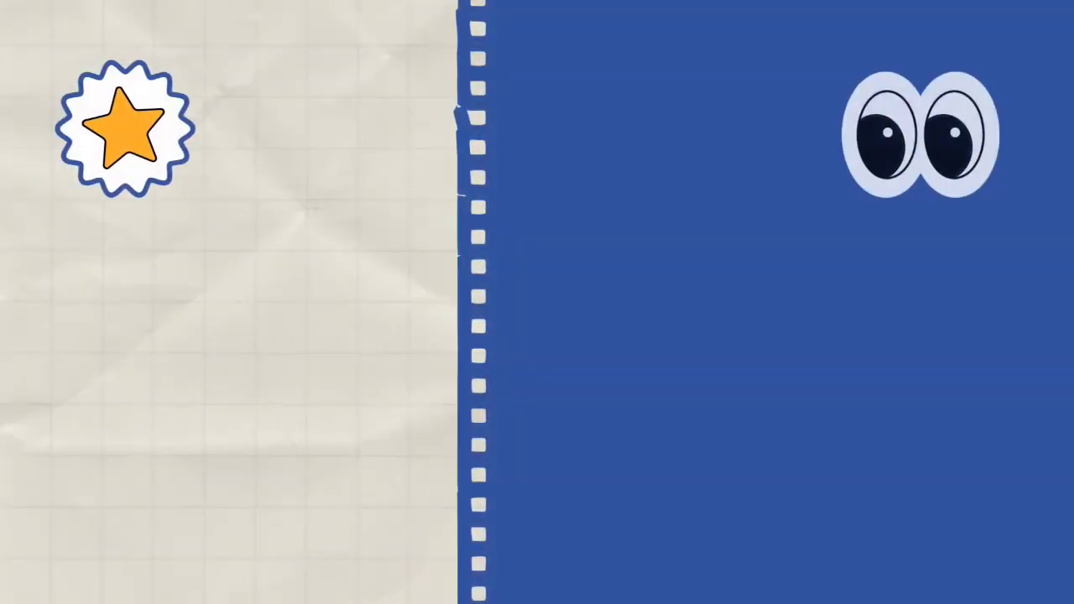